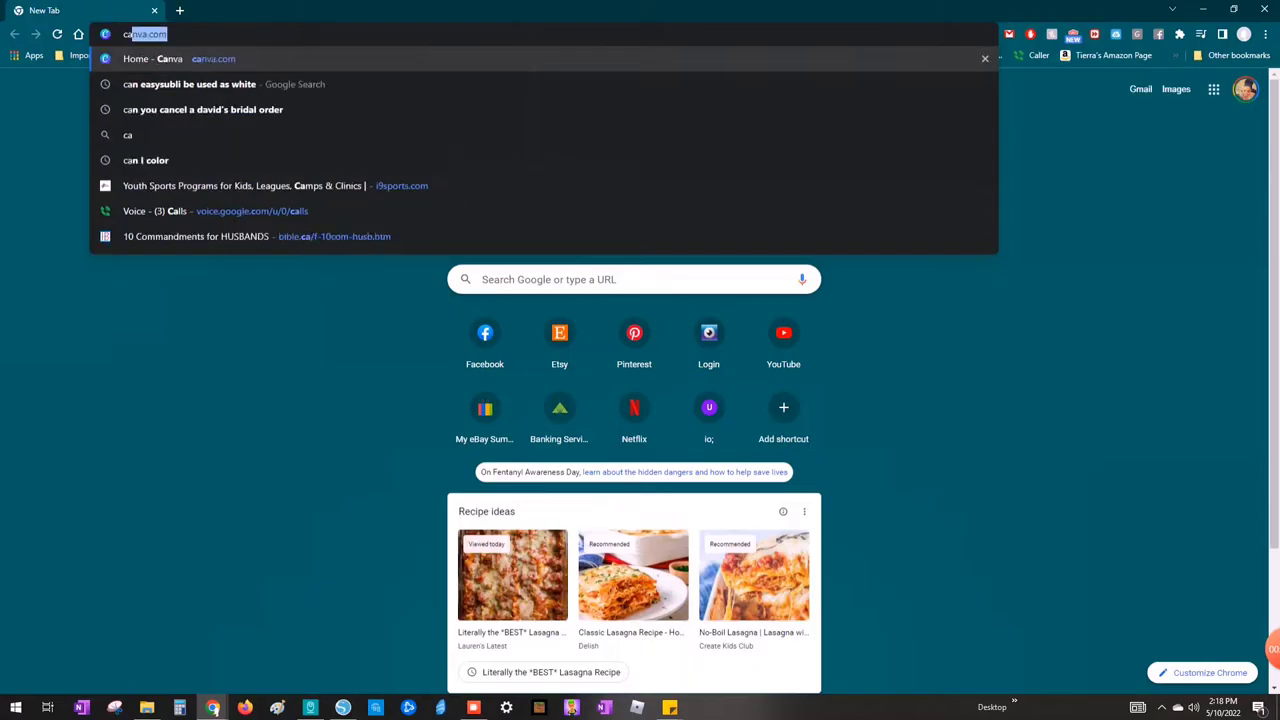
Step: Go to canva.com and create a new blank Real Estate Flyer design
{"action": "type", "text": "anva"}
{"action": "key", "text": "Return"}
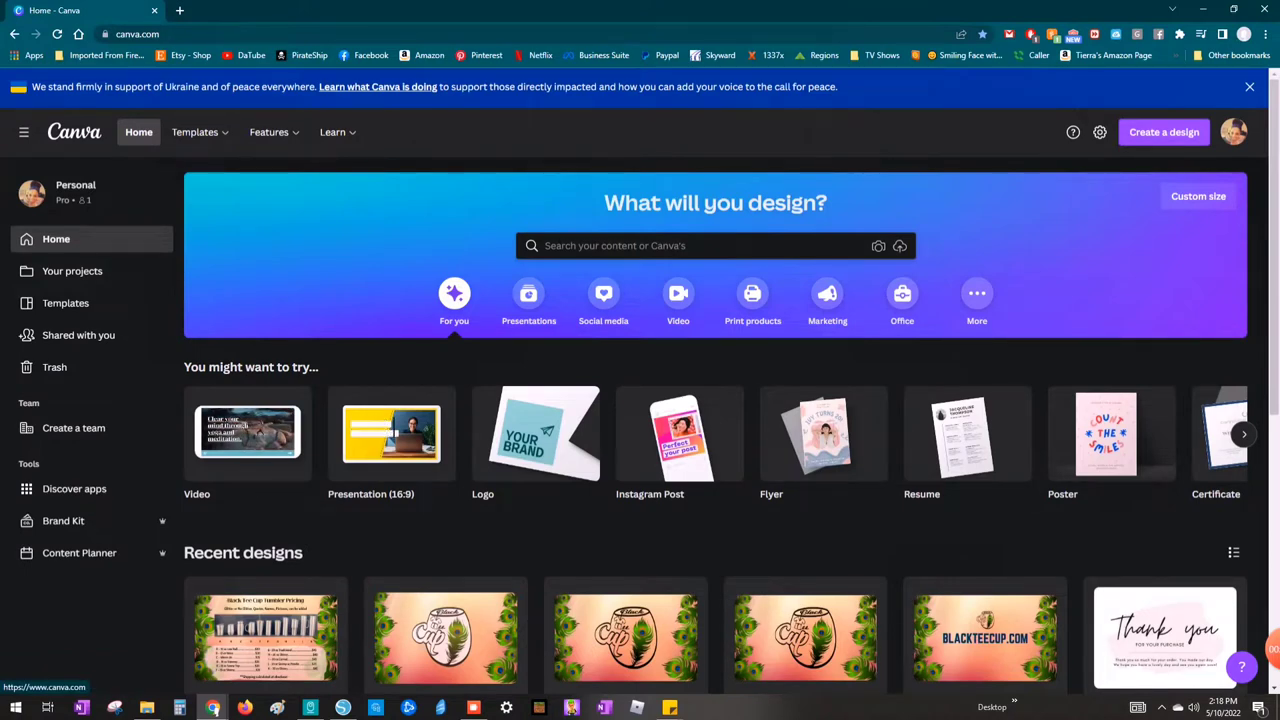
{"action": "left_click", "coordinate": [1164, 132]}
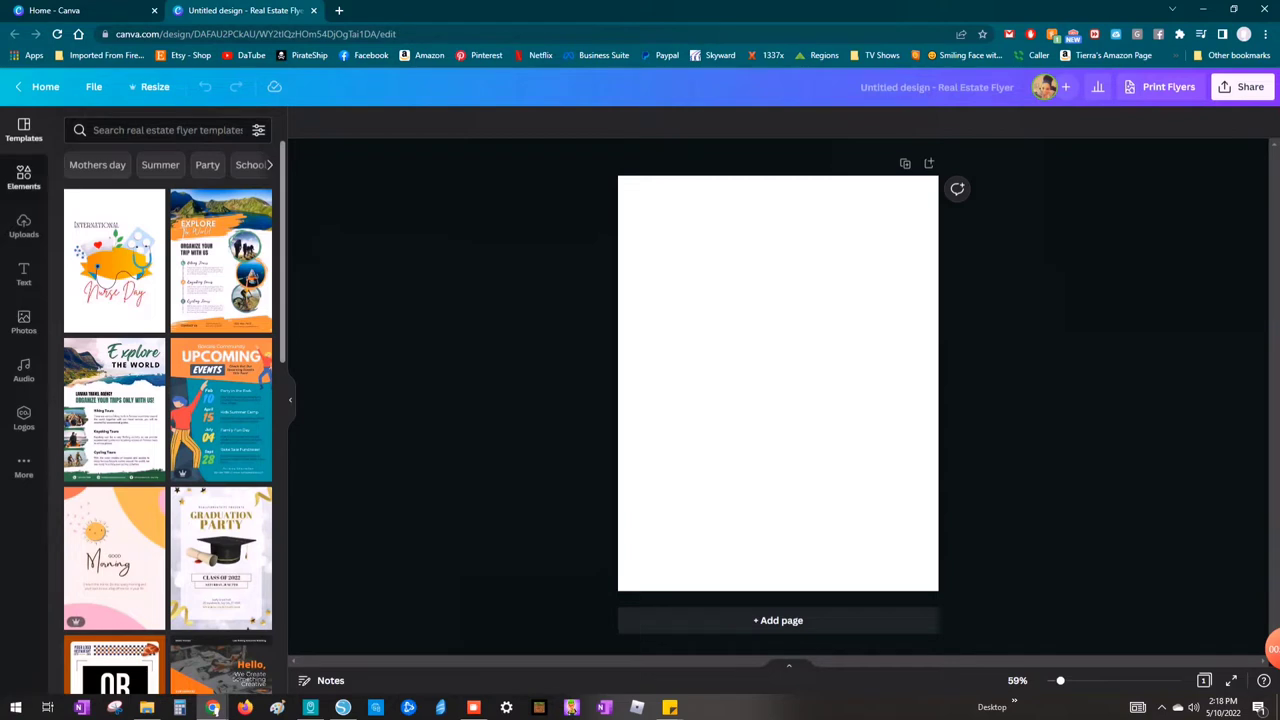
Step: Search the photo library for "orange ombre"
{"action": "left_click", "coordinate": [24, 322]}
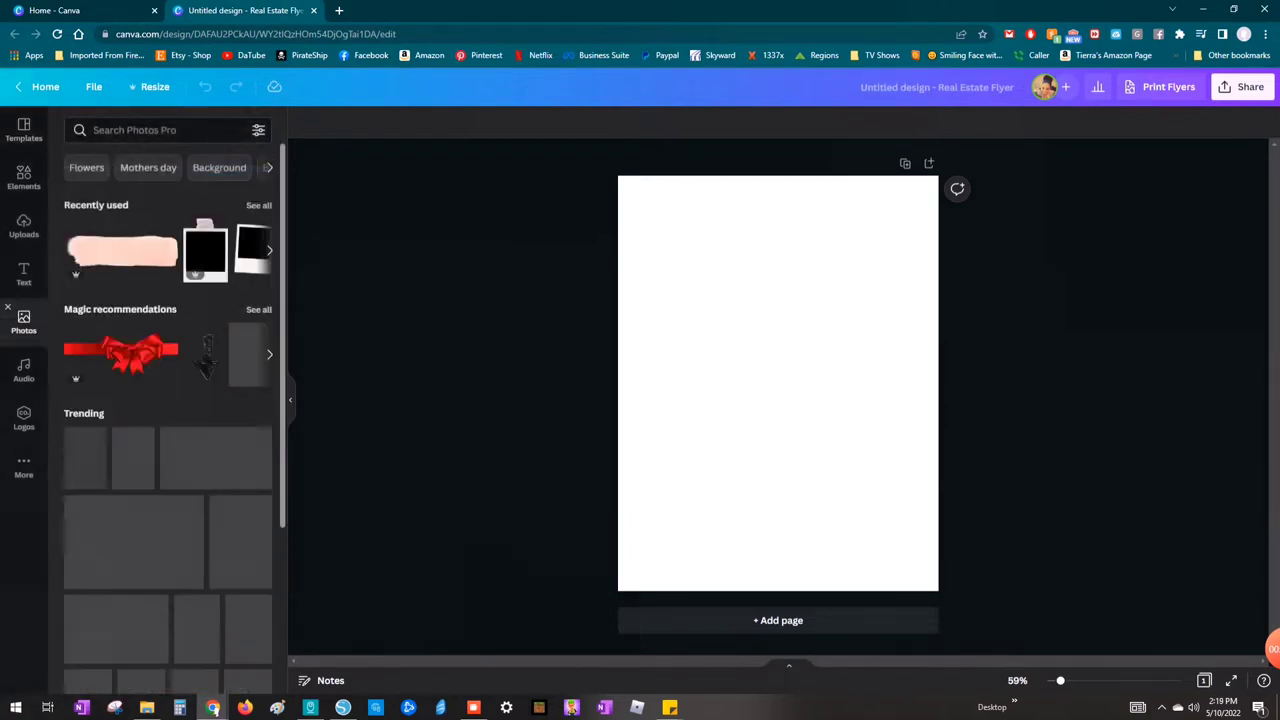
{"action": "type", "text": "o"}
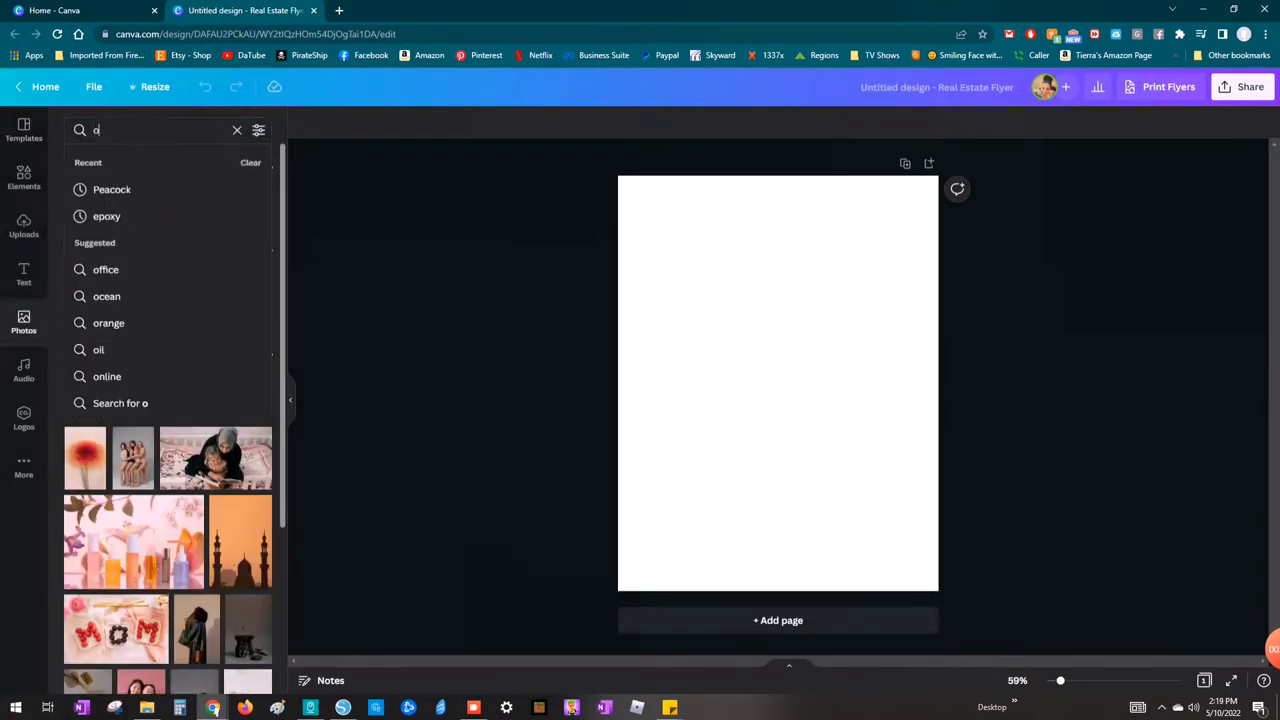
{"action": "type", "text": "range ombre"}
{"action": "key", "text": "Return"}
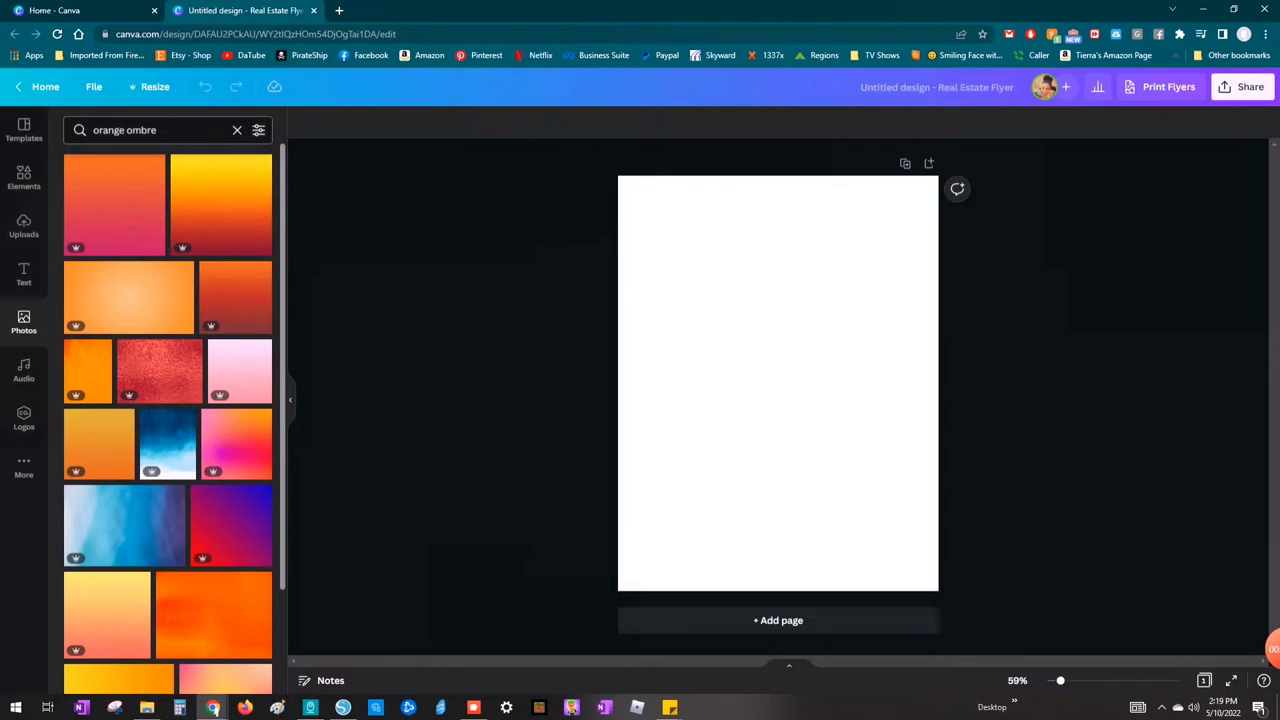
Step: Try the yellow-to-dark-red gradient photo on the page, and delete it
{"action": "left_click", "coordinate": [220, 205]}
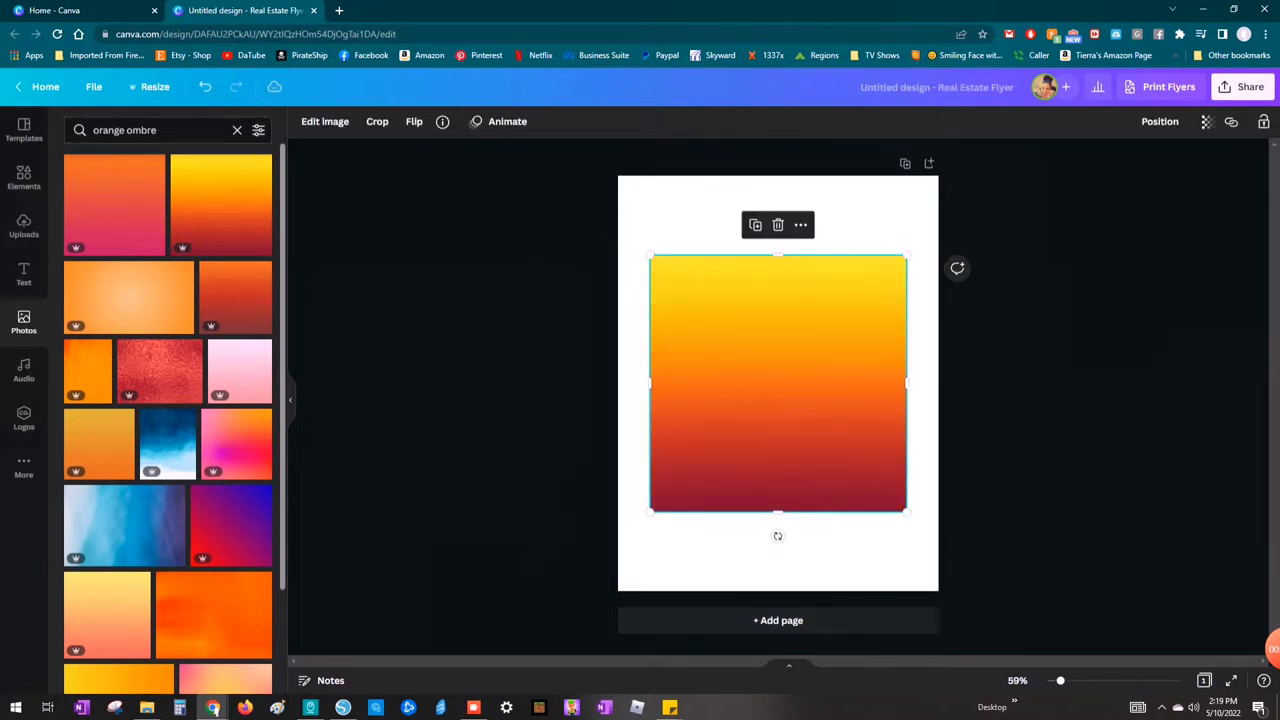
{"action": "key", "text": "Delete"}
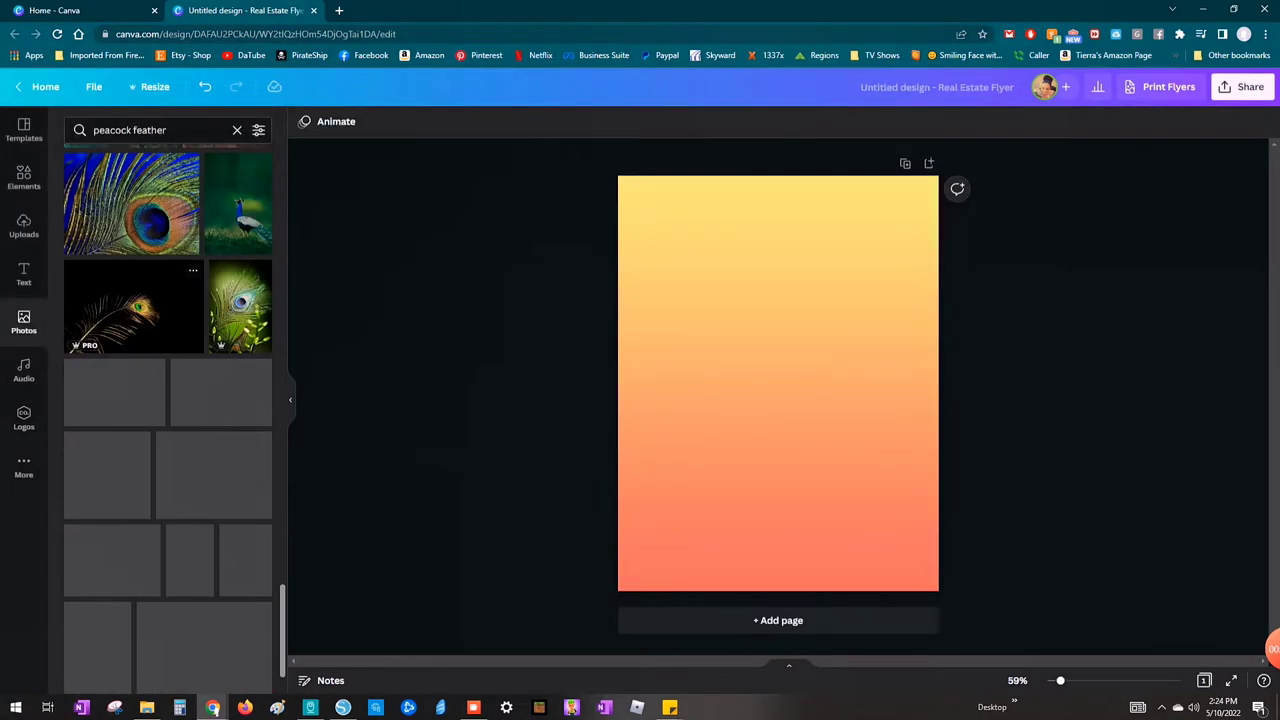
{"action": "scroll", "coordinate": [168, 350], "scroll_direction": "down", "scroll_amount": 5}
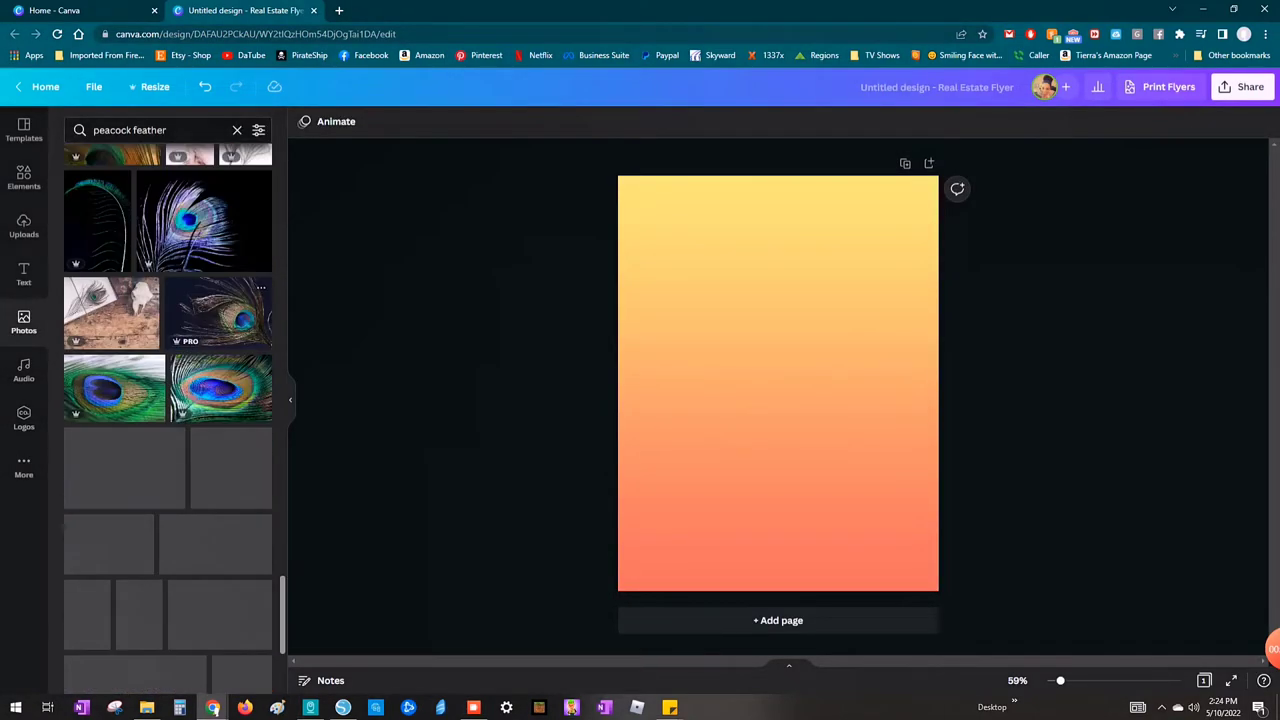
{"action": "scroll", "coordinate": [168, 400], "scroll_direction": "down", "scroll_amount": 3}
{"action": "left_click", "coordinate": [474, 707]}
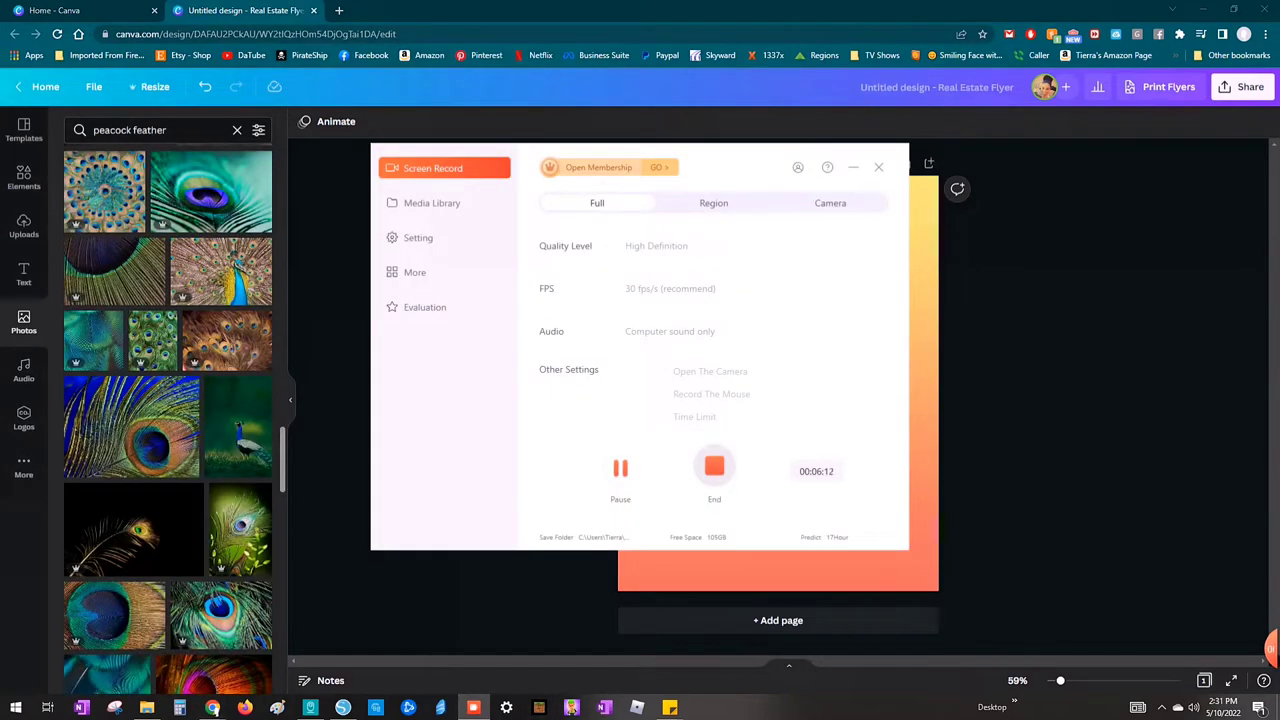
{"action": "left_click", "coordinate": [853, 167]}
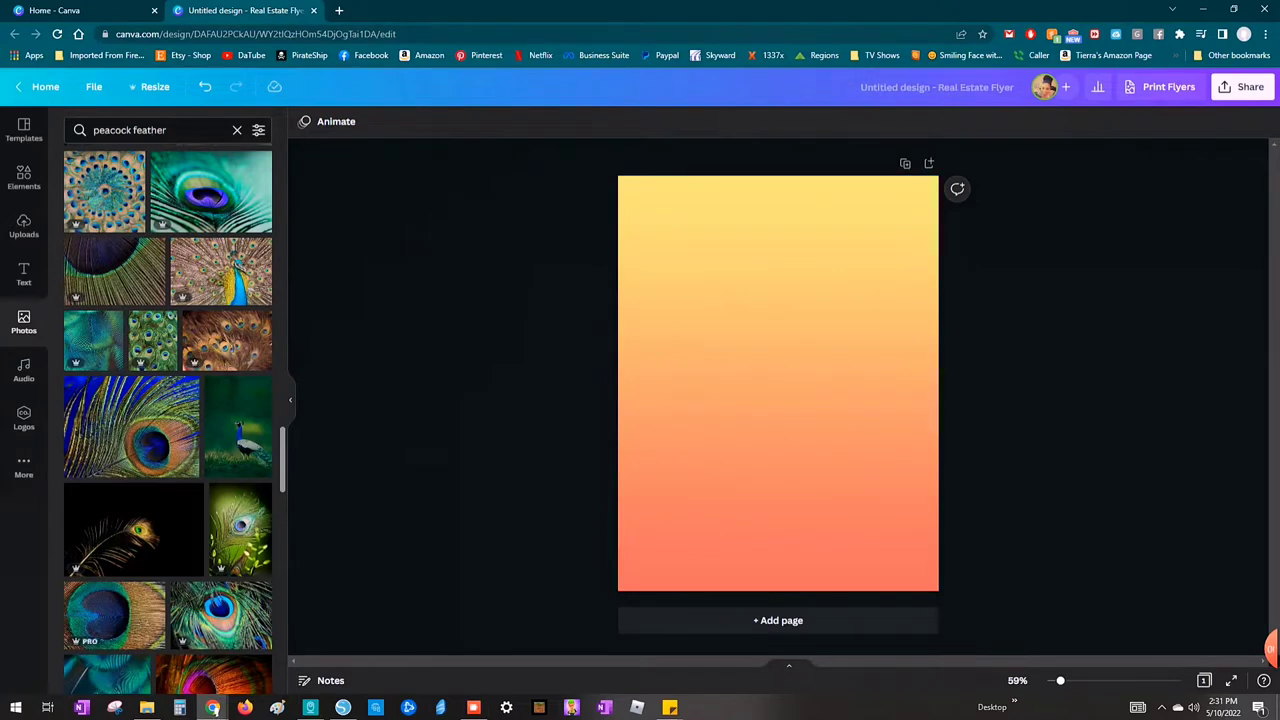
Step: Upload the feather image Capture.JPG as a logo from F:\Business Items\Logo\BlackTeeCup\Final-Files
{"action": "left_click", "coordinate": [8, 404]}
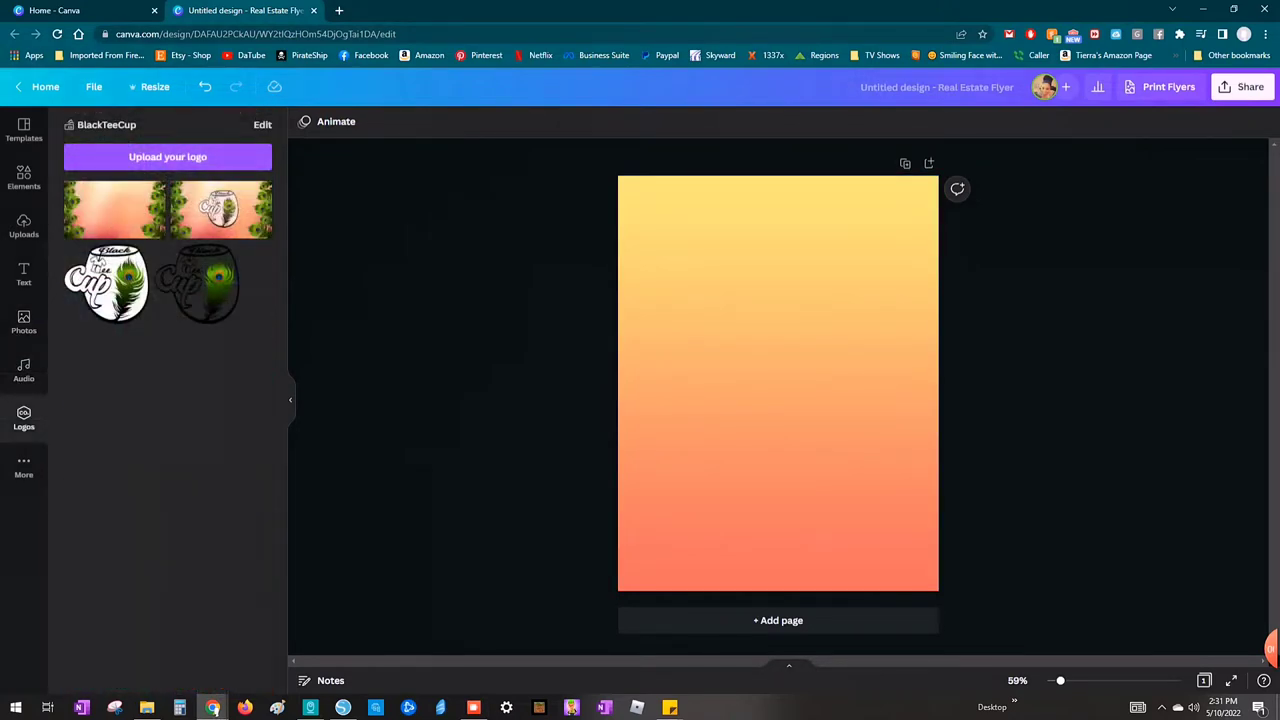
{"action": "left_click", "coordinate": [167, 156]}
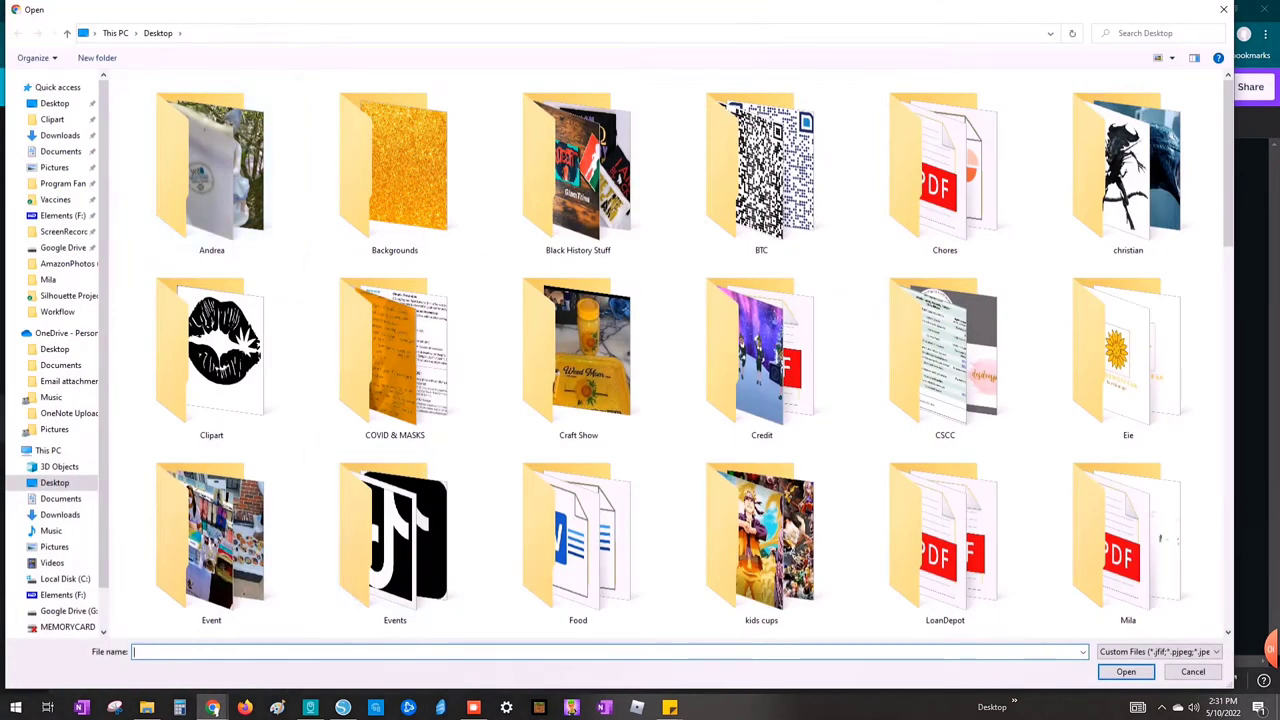
{"action": "left_click", "coordinate": [147, 707]}
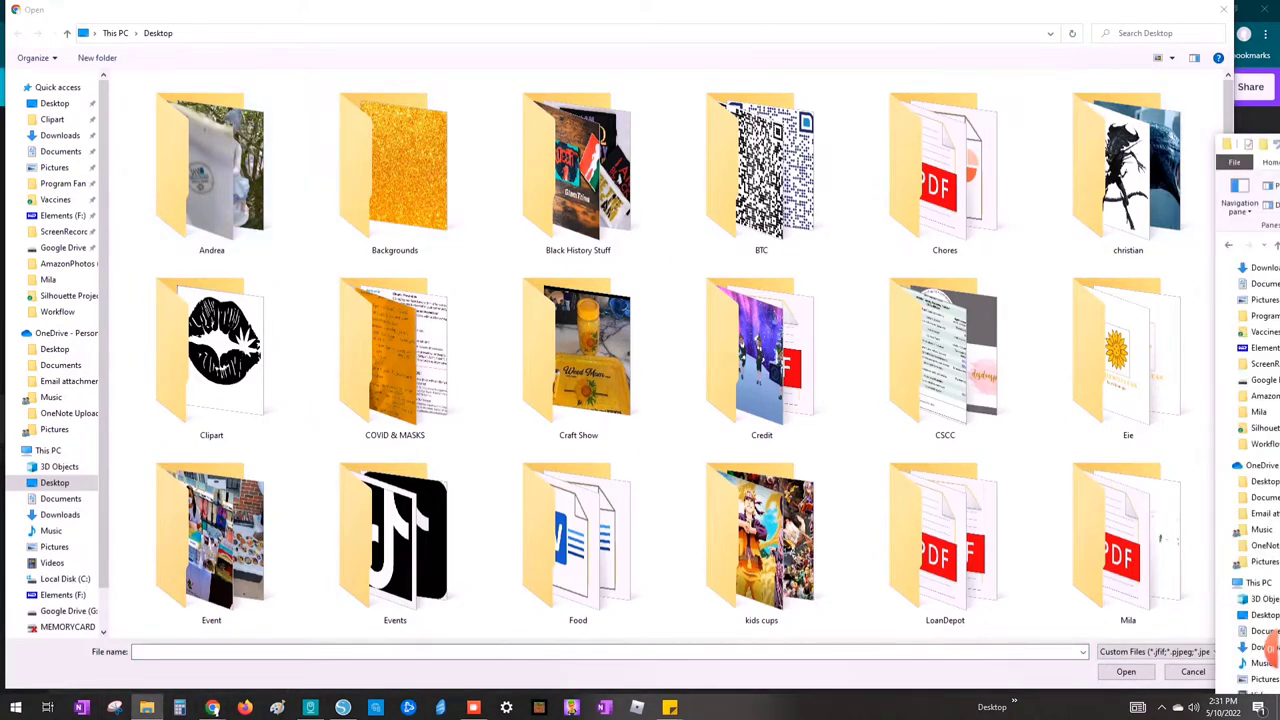
{"action": "left_click", "coordinate": [240, 33]}
{"action": "type", "text": "F:\\Business Items\\Logo\\BlackTeeCup\\Final-Files"}
{"action": "key", "text": "Return"}
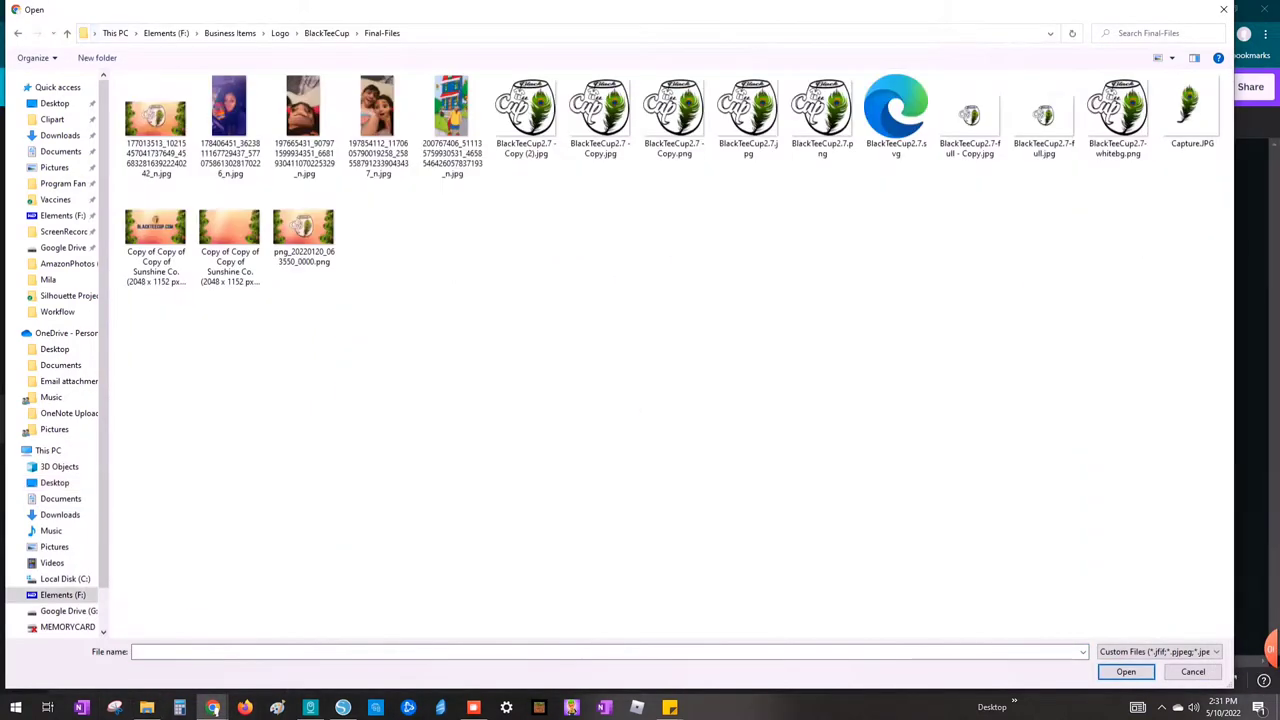
{"action": "left_click", "coordinate": [1191, 112]}
{"action": "key", "text": "Return"}
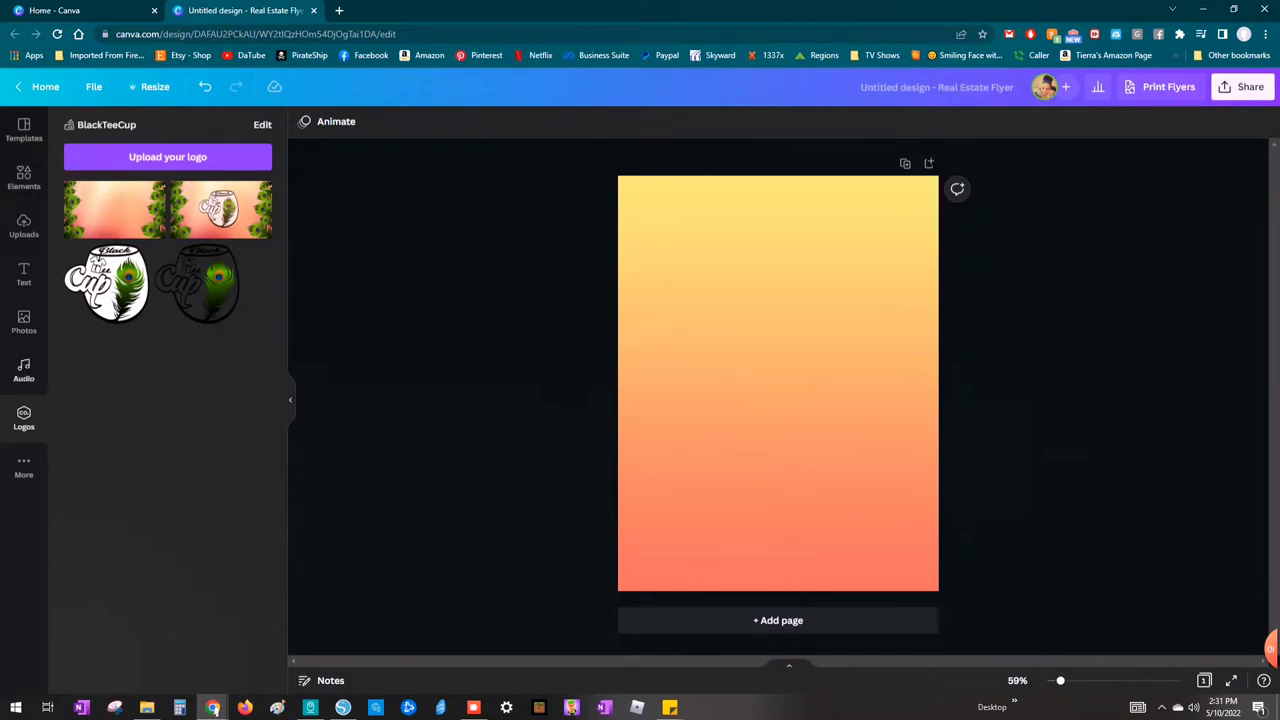
{"action": "left_click", "coordinate": [167, 157]}
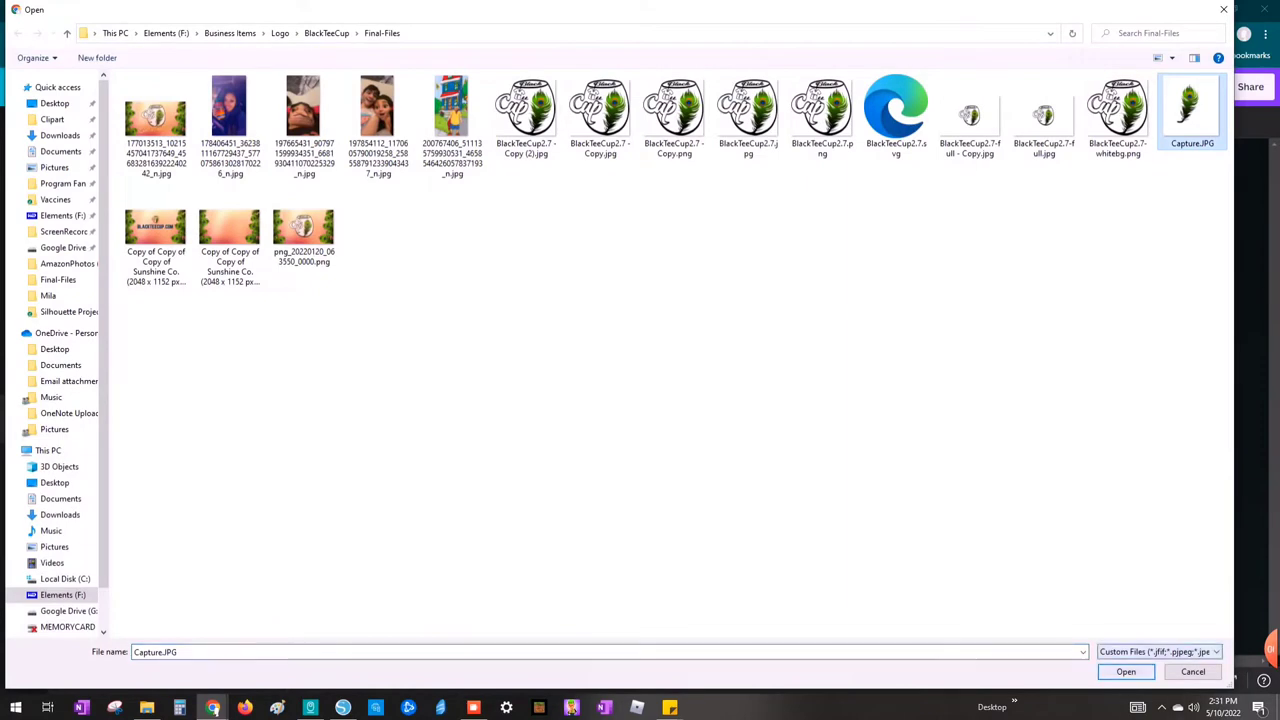
{"action": "left_click", "coordinate": [1126, 671]}
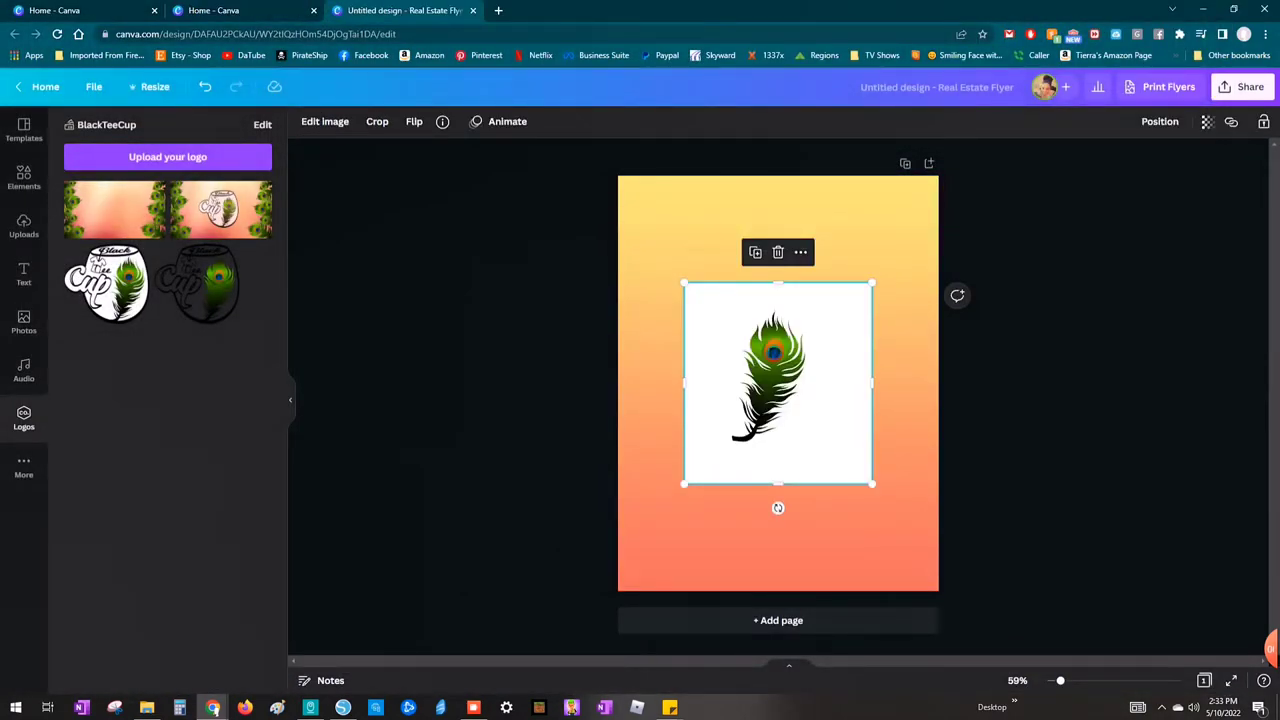
Step: Try replacing the page background with the feather image, and undo the replacement
{"action": "right_click", "coordinate": [775, 380]}
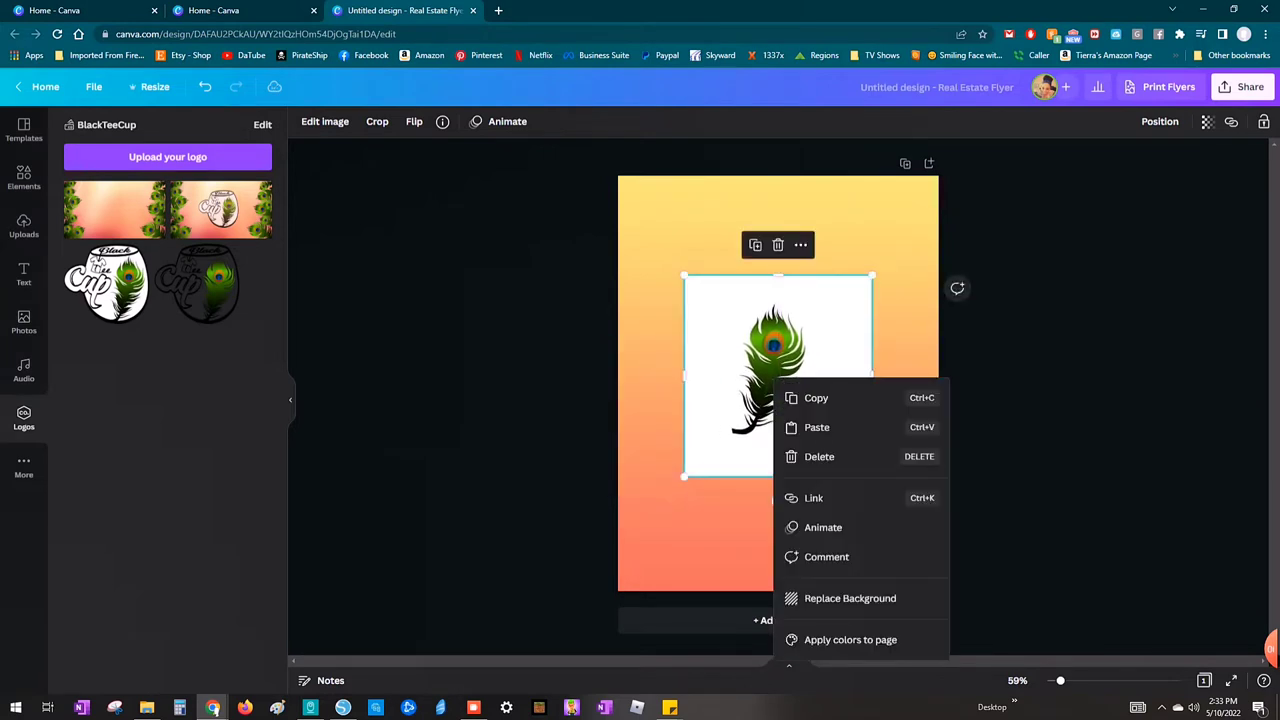
{"action": "left_click", "coordinate": [850, 598]}
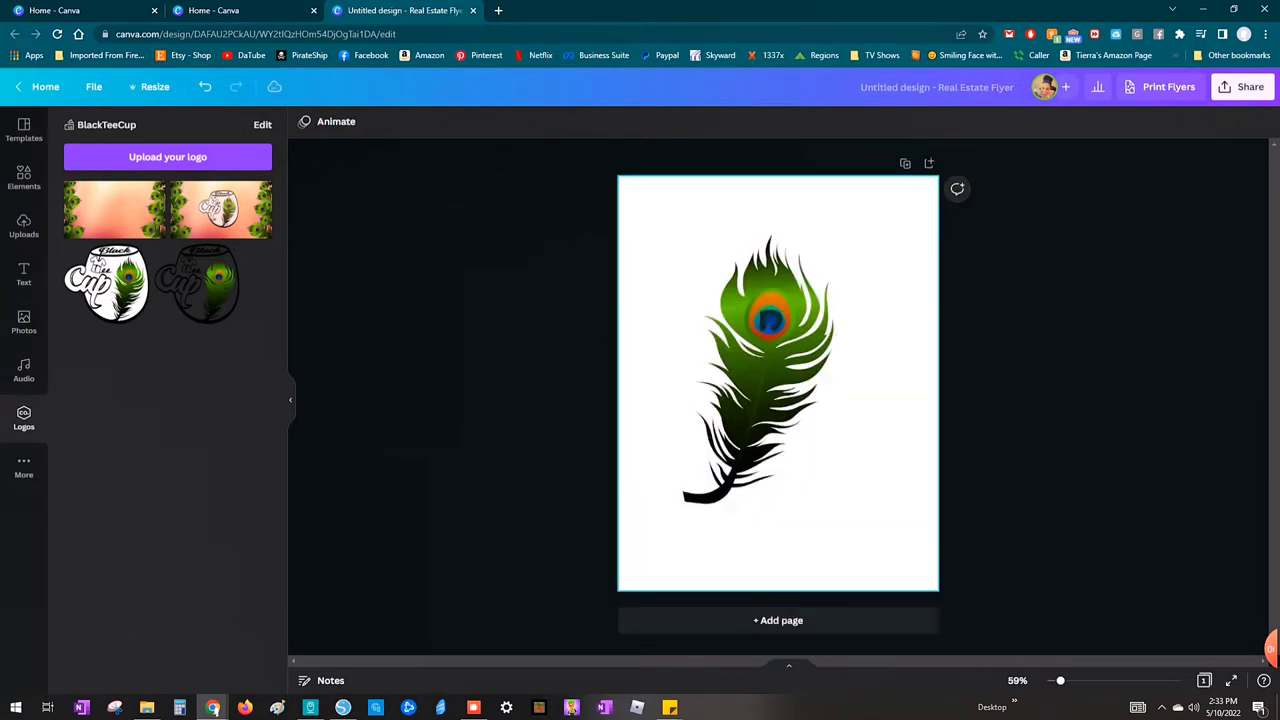
{"action": "key", "text": "ctrl+z"}
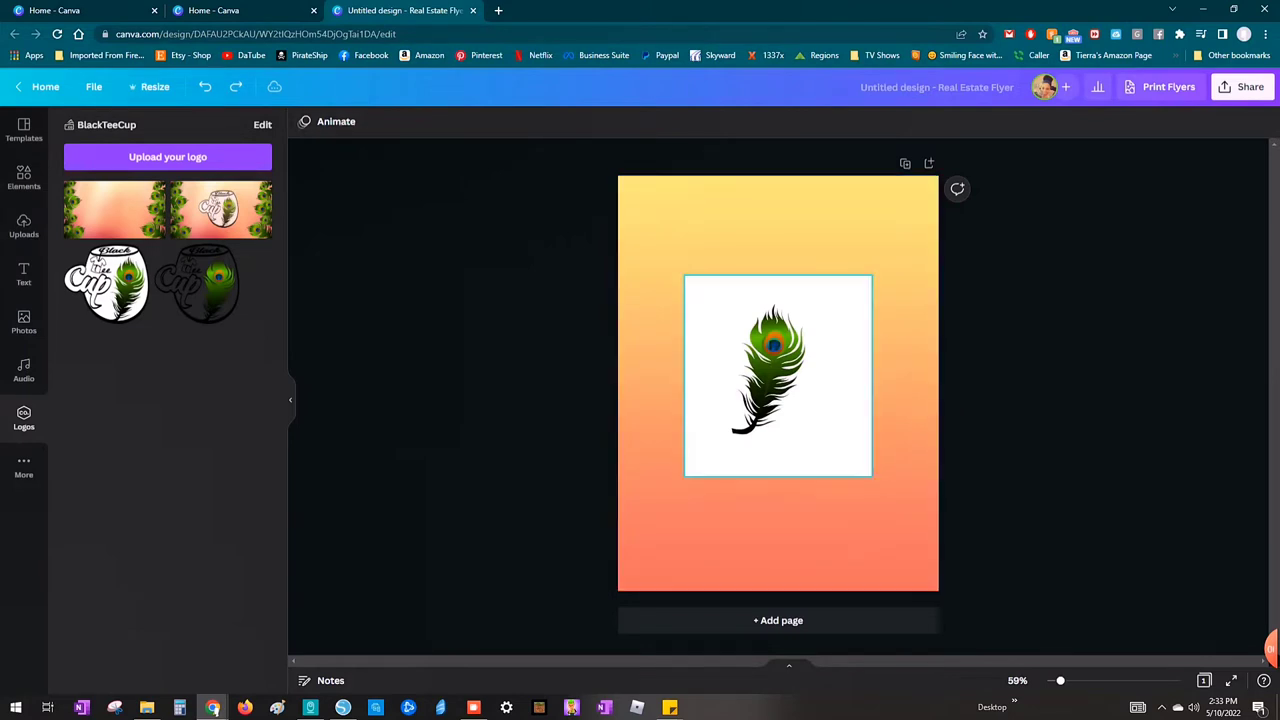
{"action": "right_click", "coordinate": [784, 345]}
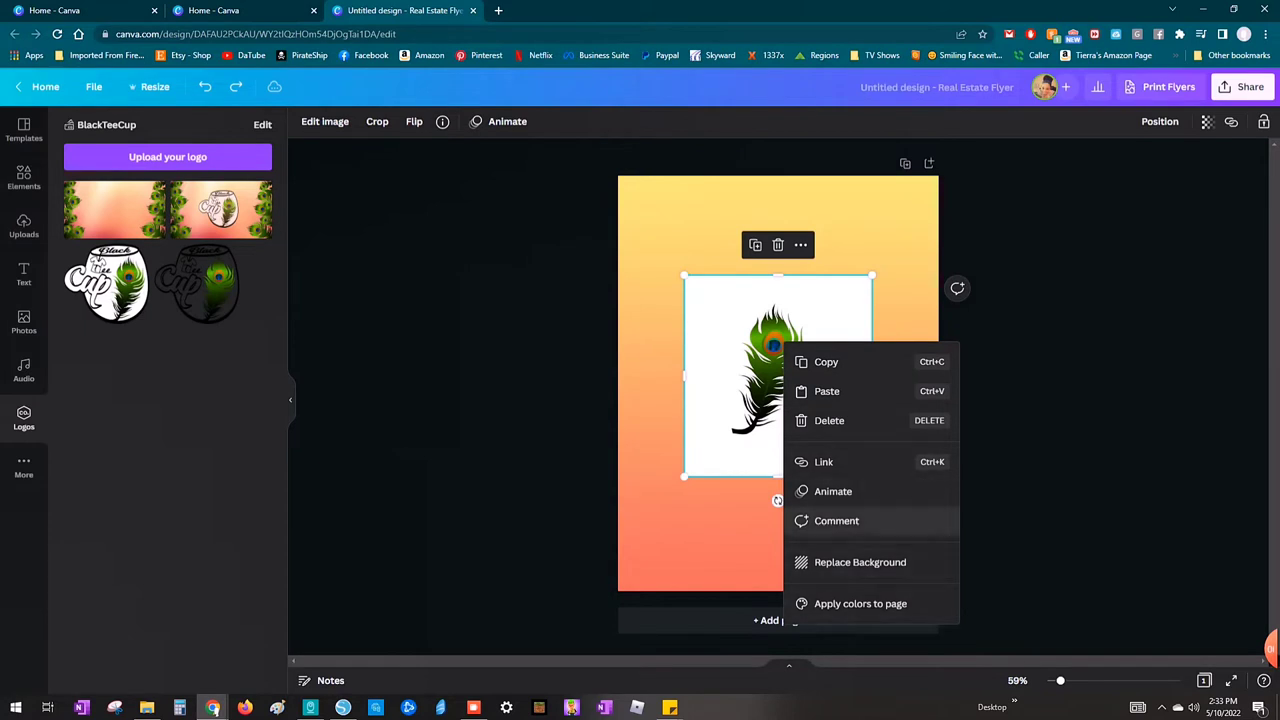
{"action": "left_click", "coordinate": [742, 410]}
Step: Move the feather image down to the page's bottom edge and remove its white background with Background Remover
{"action": "left_click_drag", "start_coordinate": [778, 376], "coordinate": [782, 490]}
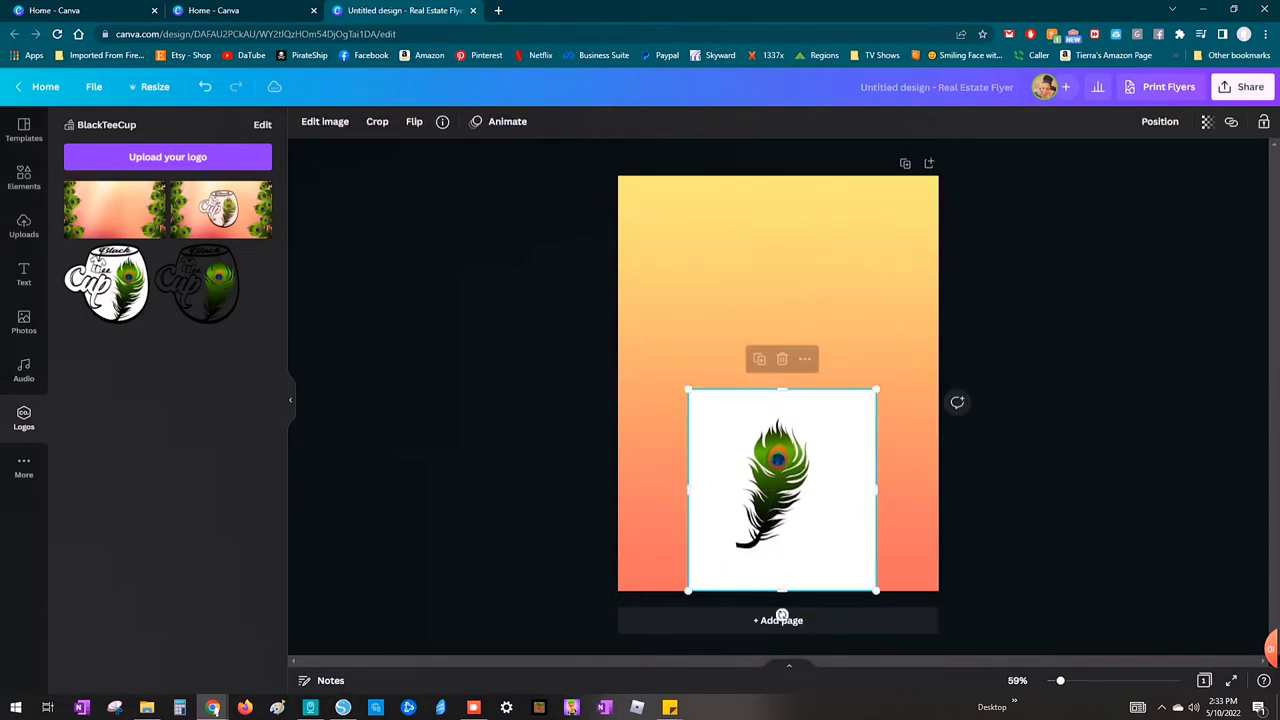
{"action": "left_click", "coordinate": [325, 122]}
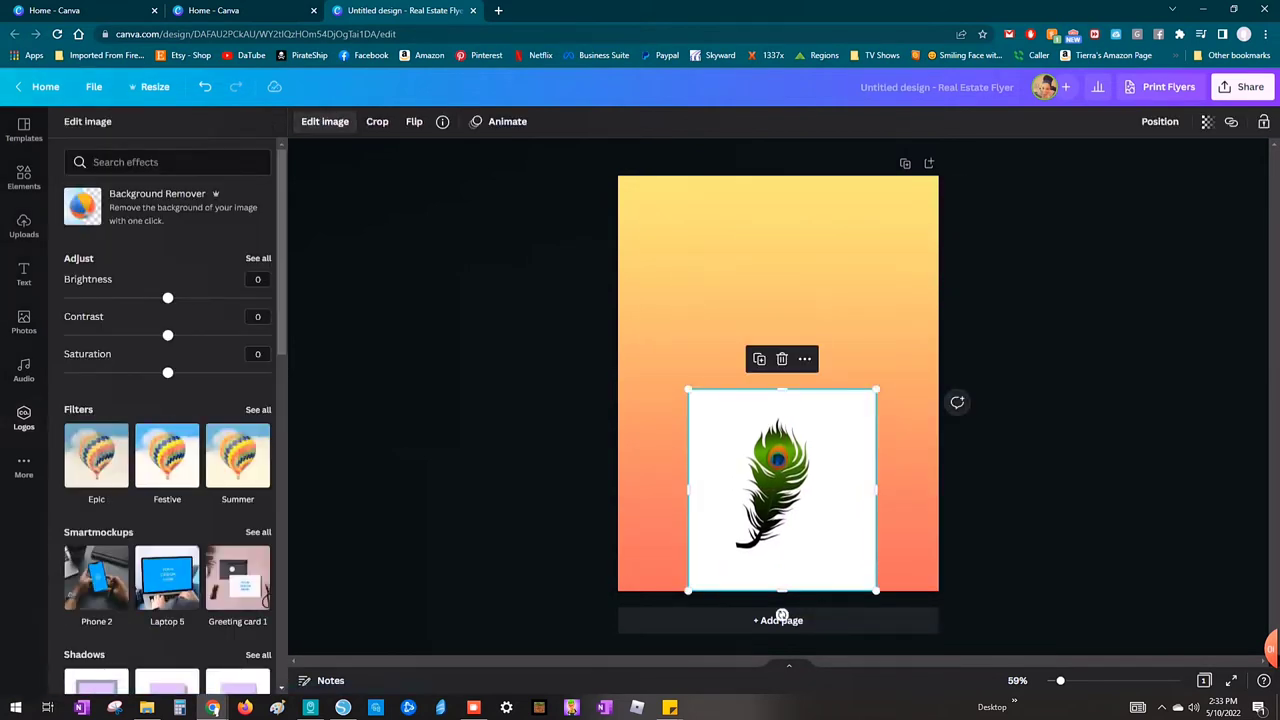
{"action": "left_click", "coordinate": [160, 207]}
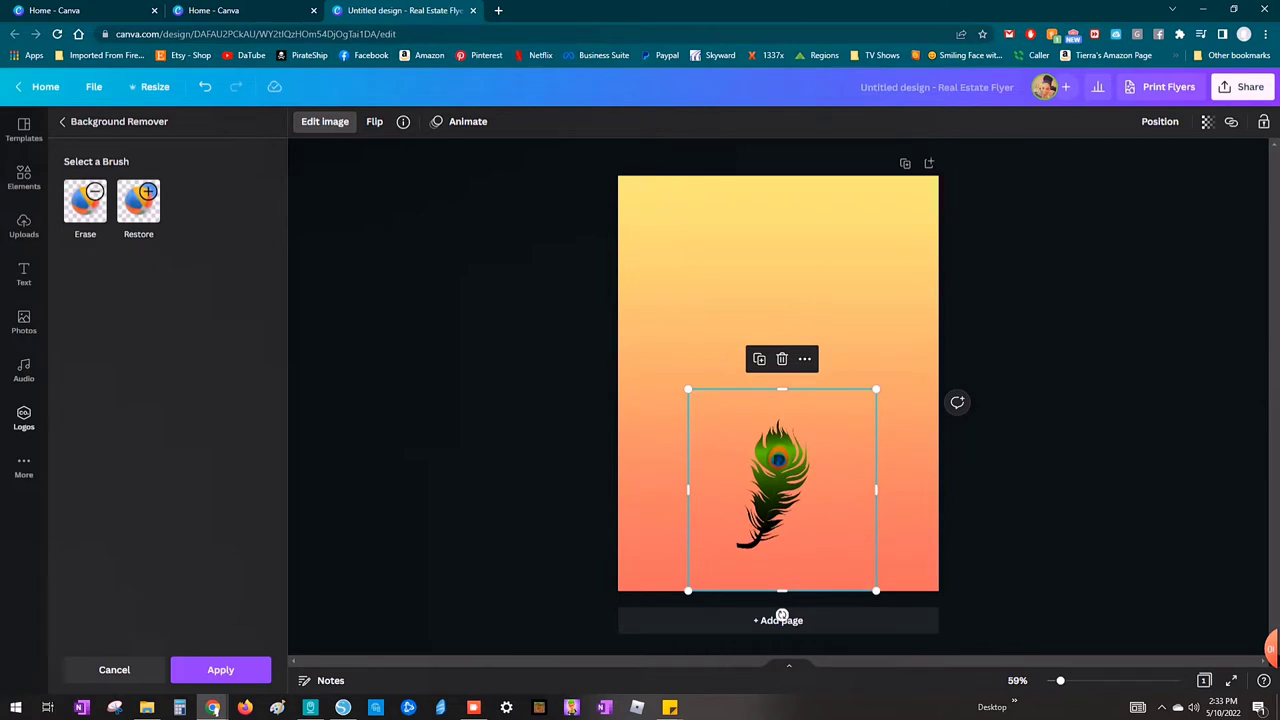
Step: Place the feather in the page's lower-left corner and arrange duplicates beside it and in the lower-right corner
{"action": "left_click_drag", "start_coordinate": [782, 616], "coordinate": [654, 673]}
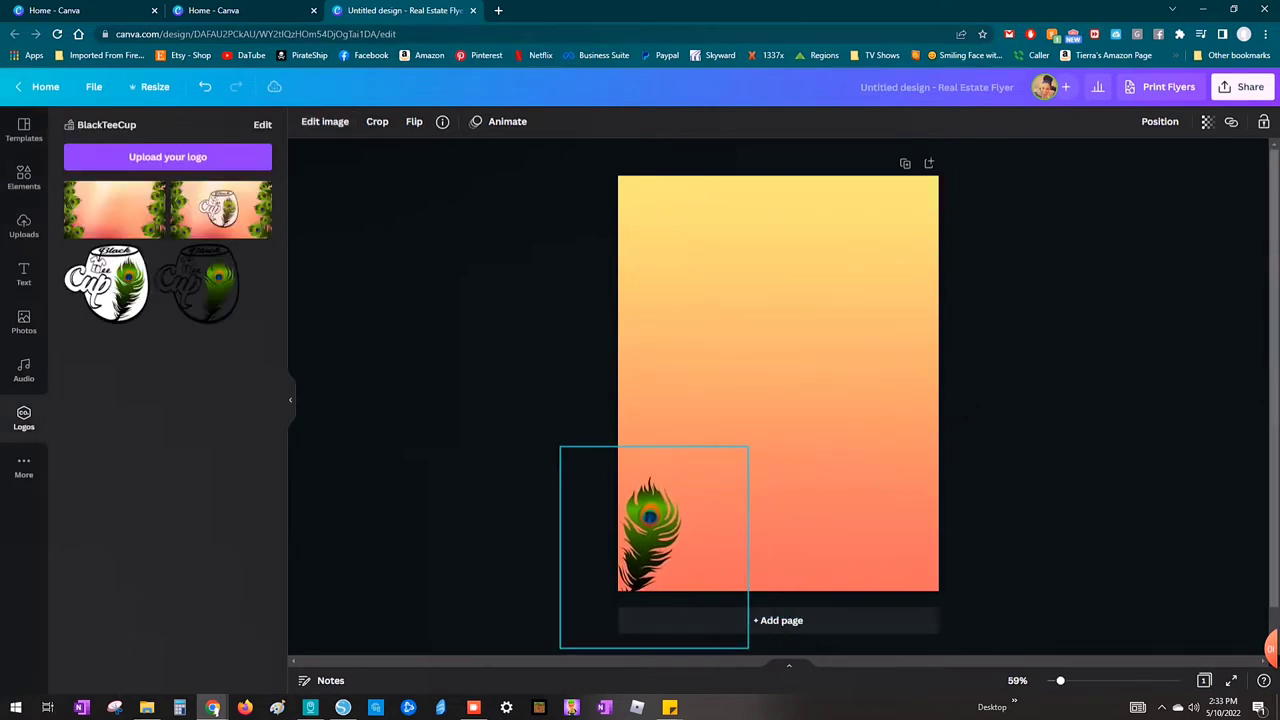
{"action": "key", "text": "ctrl+d"}
{"action": "left_click_drag", "start_coordinate": [663, 555], "coordinate": [699, 547]}
{"action": "right_click", "coordinate": [817, 547]}
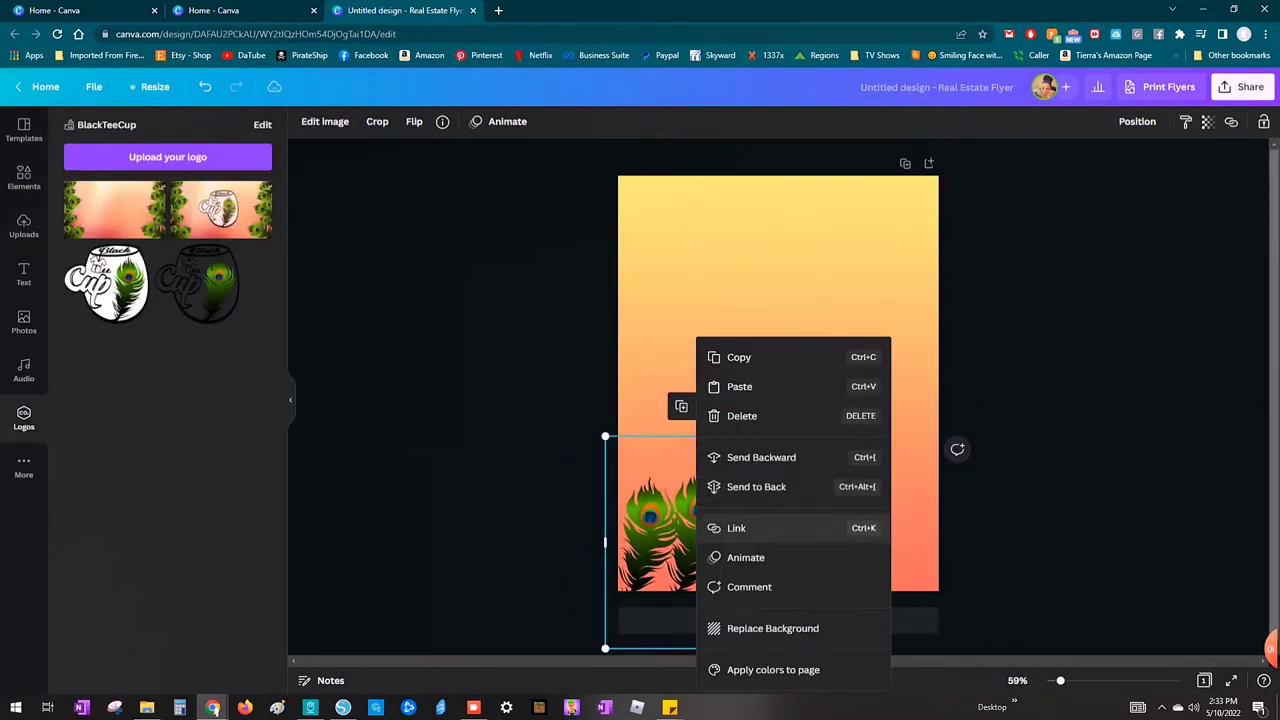
{"action": "left_click_drag", "start_coordinate": [817, 547], "coordinate": [1022, 555]}
{"action": "left_click_drag", "start_coordinate": [905, 525], "coordinate": [683, 547]}
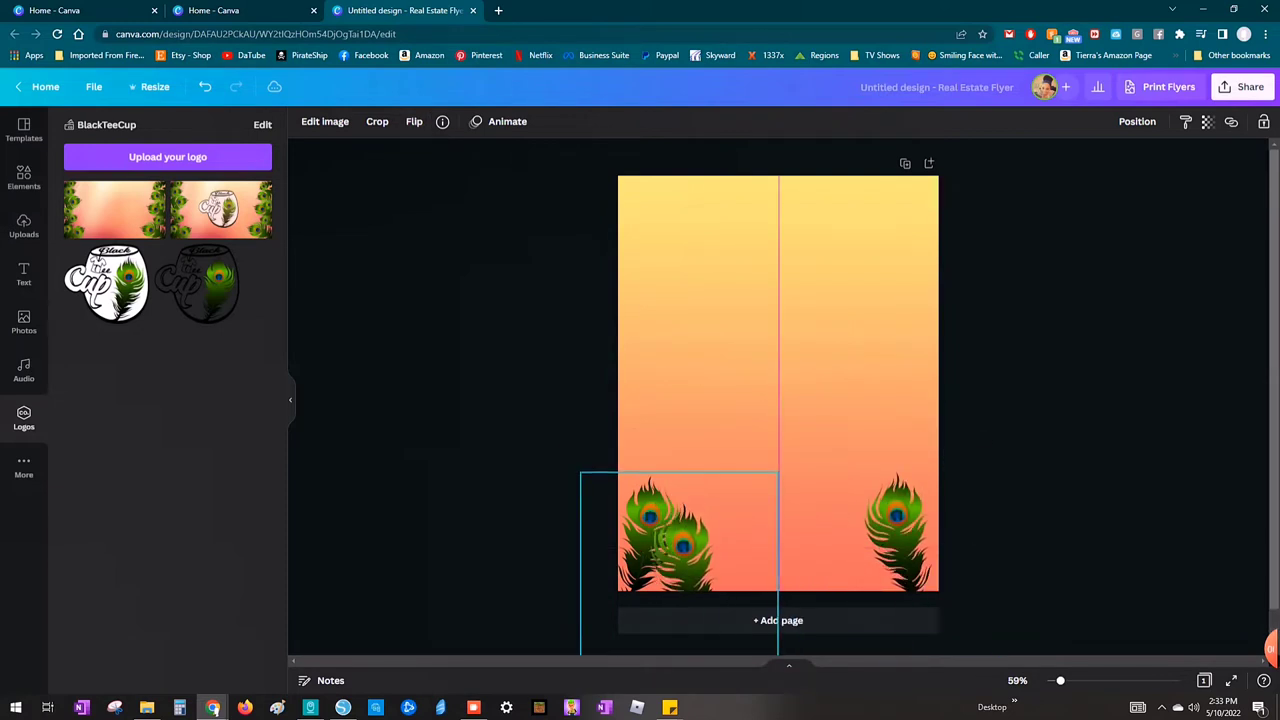
Step: Fill the page's bottom edge with more overlapping feather duplicates at varied heights, flipping a copy for variety
{"action": "left_click", "coordinate": [897, 530]}
{"action": "key", "text": "ctrl+d"}
{"action": "left_click_drag", "start_coordinate": [905, 525], "coordinate": [721, 512]}
{"action": "left_click", "coordinate": [414, 122]}
{"action": "left_click", "coordinate": [458, 157]}
{"action": "left_click_drag", "start_coordinate": [839, 542], "coordinate": [900, 544]}
{"action": "left_click_drag", "start_coordinate": [790, 545], "coordinate": [707, 567]}
{"action": "mouse_move", "coordinate": [818, 573]}
{"action": "left_mouse_down"}
{"action": "mouse_move", "coordinate": [859, 554]}
{"action": "mouse_move", "coordinate": [1022, 554]}
{"action": "mouse_move", "coordinate": [907, 552]}
{"action": "mouse_move", "coordinate": [838, 568]}
{"action": "mouse_move", "coordinate": [938, 549]}
{"action": "mouse_move", "coordinate": [920, 542]}
{"action": "mouse_move", "coordinate": [997, 546]}
{"action": "mouse_move", "coordinate": [816, 581]}
{"action": "left_mouse_up"}
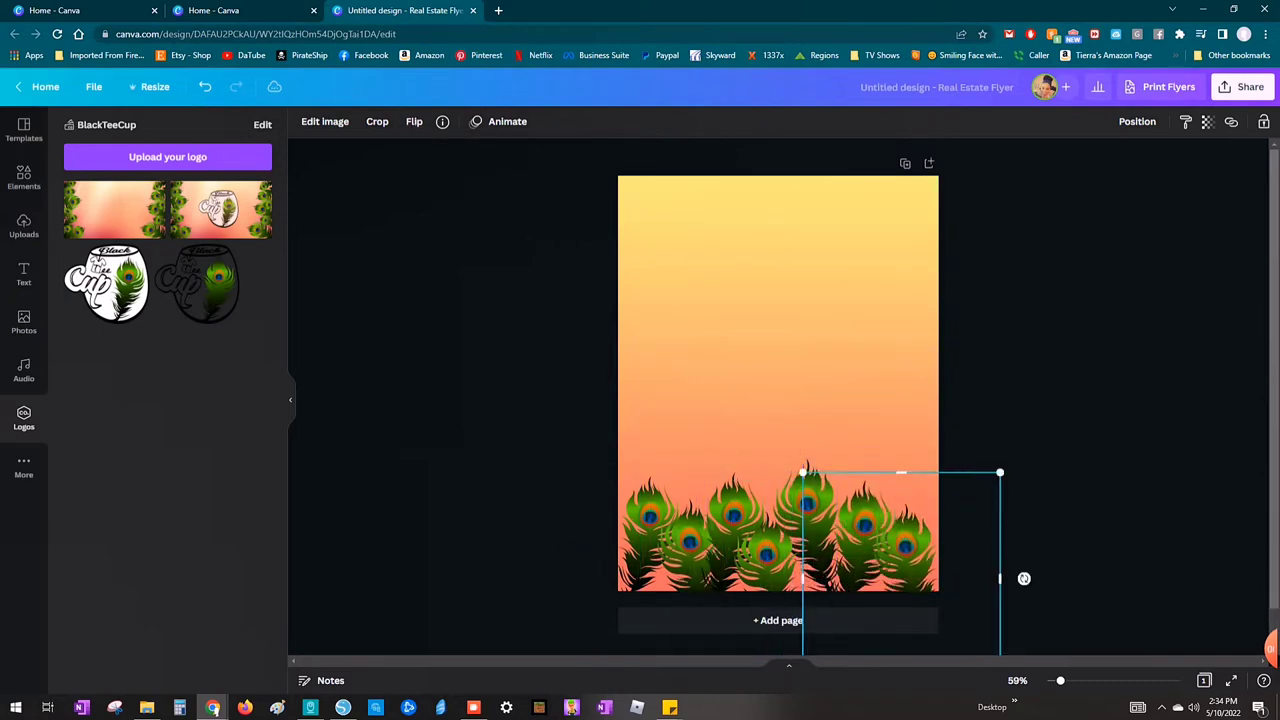
Step: Shift the bottom feather row down slightly and move its rightmost feather closer to the page's right edge
{"action": "left_click_drag", "start_coordinate": [608, 454], "coordinate": [960, 572]}
{"action": "left_click_drag", "start_coordinate": [806, 505], "coordinate": [805, 523]}
{"action": "left_click_drag", "start_coordinate": [906, 564], "coordinate": [918, 559]}
{"action": "left_click_drag", "start_coordinate": [608, 454], "coordinate": [960, 572]}
{"action": "left_click_drag", "start_coordinate": [806, 521], "coordinate": [803, 512]}
{"action": "left_click", "coordinate": [1060, 530]}
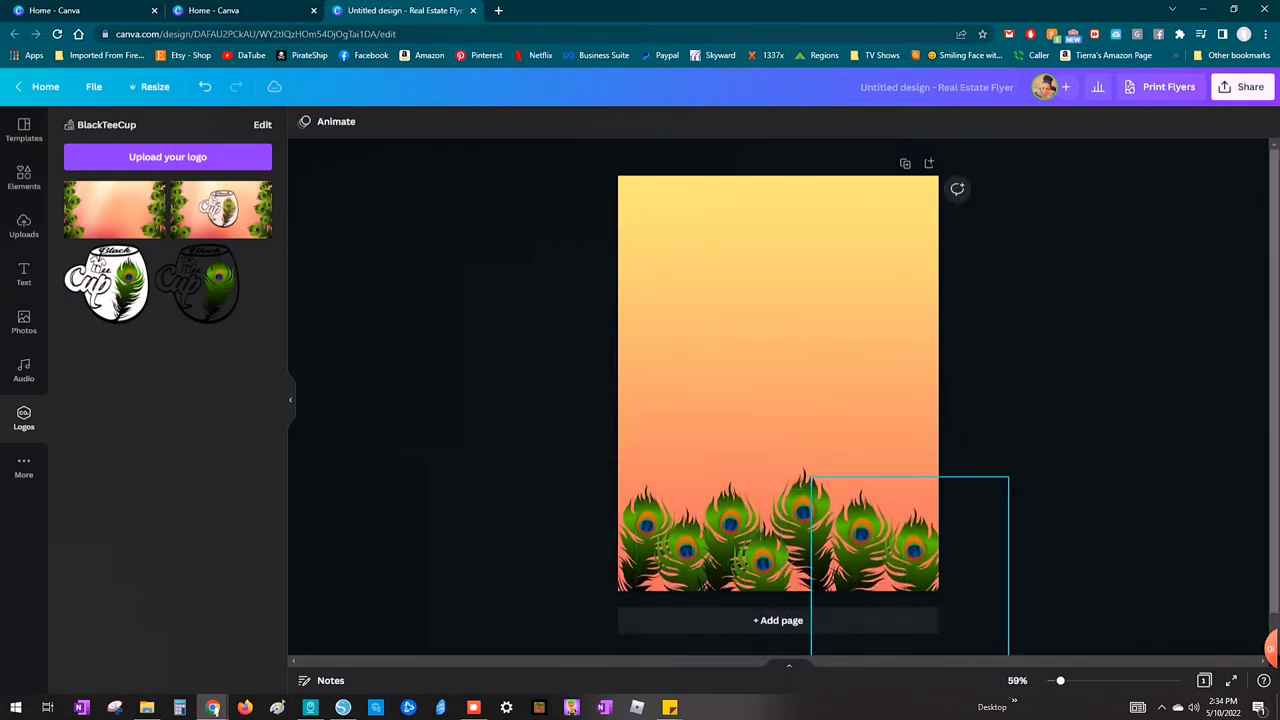
Step: Duplicate the bottom feather row, turn the copy upside down and place it along the page's top edge
{"action": "left_click_drag", "start_coordinate": [608, 454], "coordinate": [960, 572]}
{"action": "left_click", "coordinate": [760, 406]}
{"action": "left_click_drag", "start_coordinate": [803, 512], "coordinate": [842, 245]}
{"action": "left_click_drag", "start_coordinate": [1071, 300], "coordinate": [573, 309]}
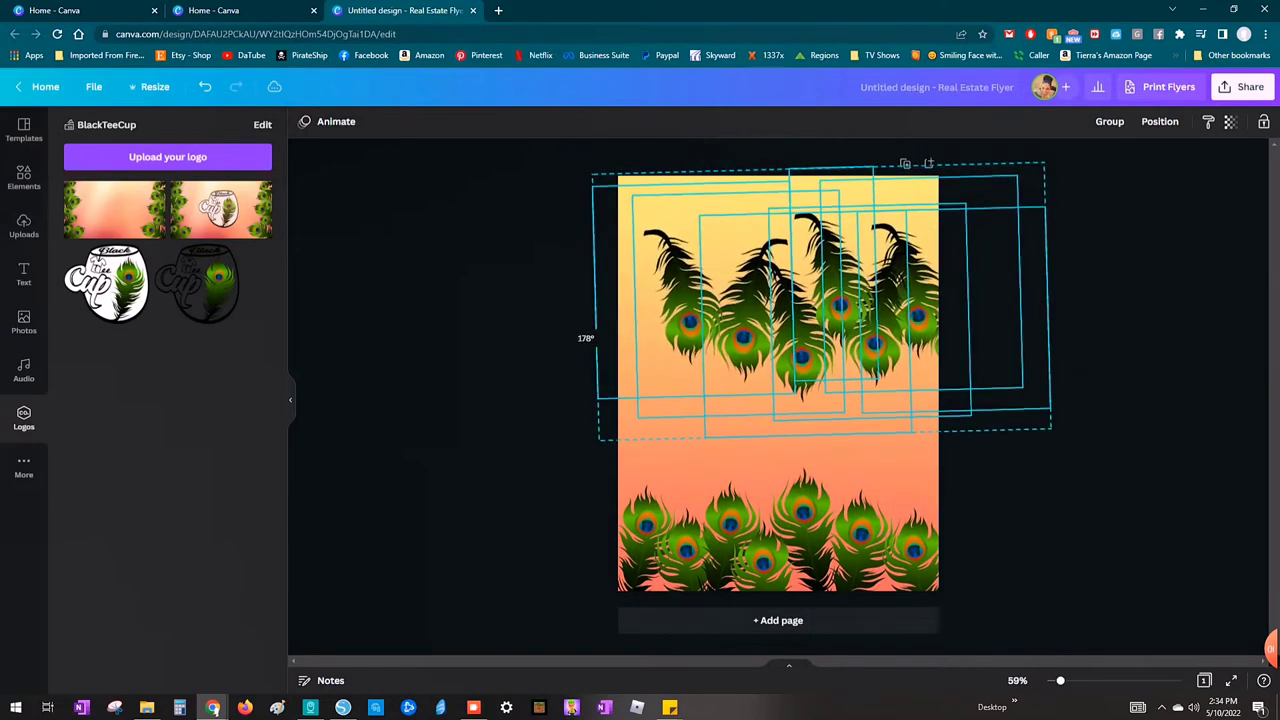
{"action": "left_click_drag", "start_coordinate": [803, 357], "coordinate": [755, 232]}
Step: Select all the feathers along the bottom edge and nudge them slightly farther down the page
{"action": "left_click_drag", "start_coordinate": [524, 484], "coordinate": [1011, 601]}
{"action": "left_click_drag", "start_coordinate": [803, 512], "coordinate": [798, 526]}
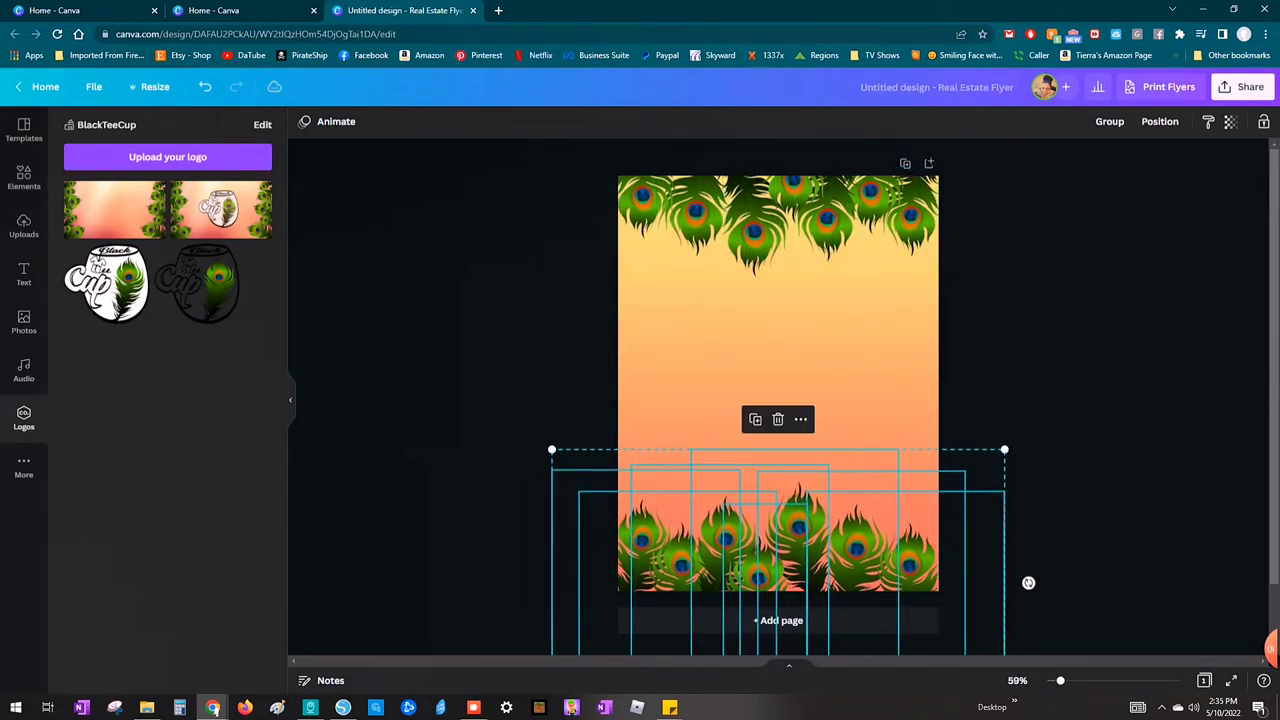
{"action": "left_click", "coordinate": [1028, 582]}
Step: Switch to Silhouette Studio and open the project SCAN TO PAY SIGN.studio3
{"action": "left_click", "coordinate": [343, 707]}
{"action": "left_click", "coordinate": [33, 40]}
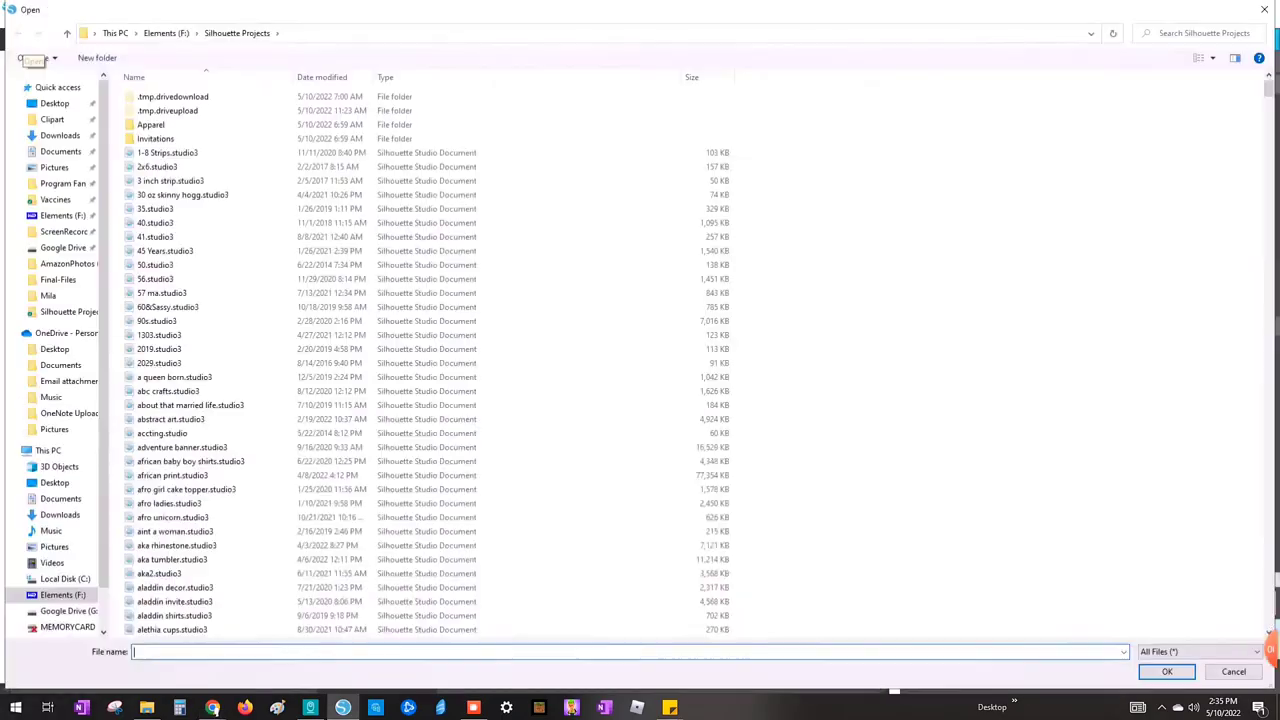
{"action": "type", "text": "sca"}
{"action": "key", "text": "Down"}
{"action": "key", "text": "Down"}
{"action": "key", "text": "Return"}
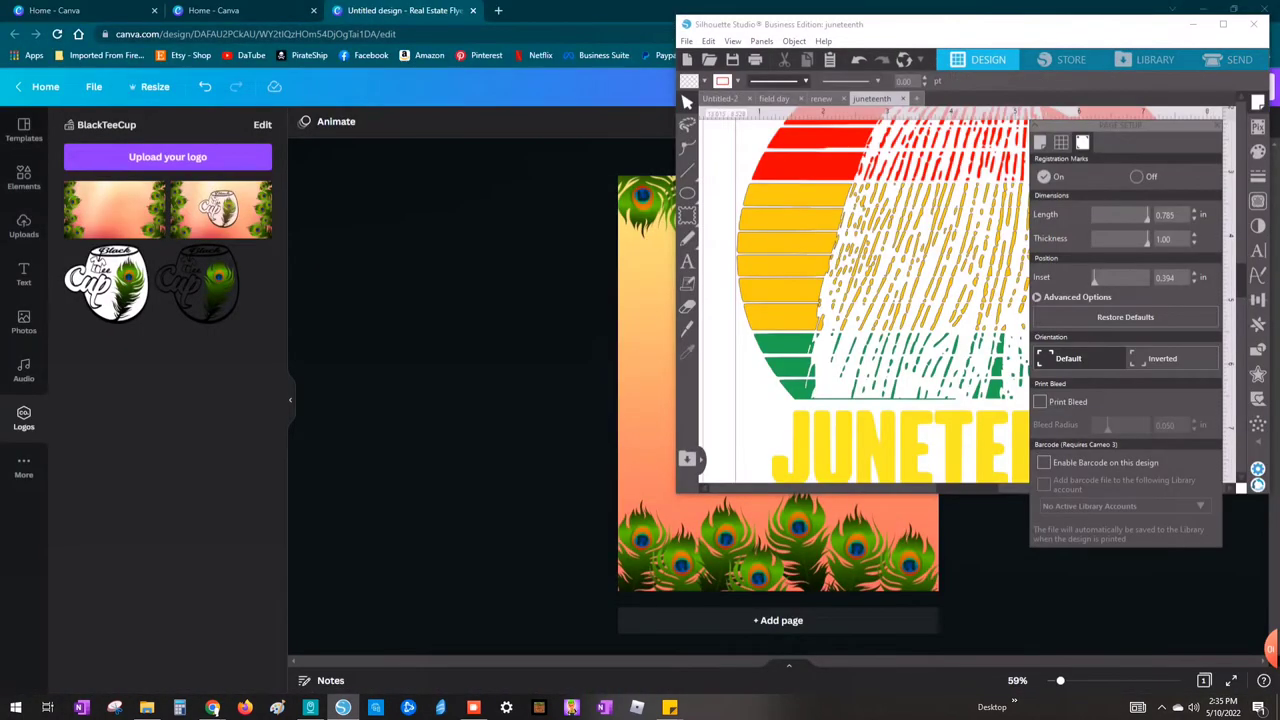
{"action": "left_click", "coordinate": [33, 40]}
{"action": "type", "text": "sca"}
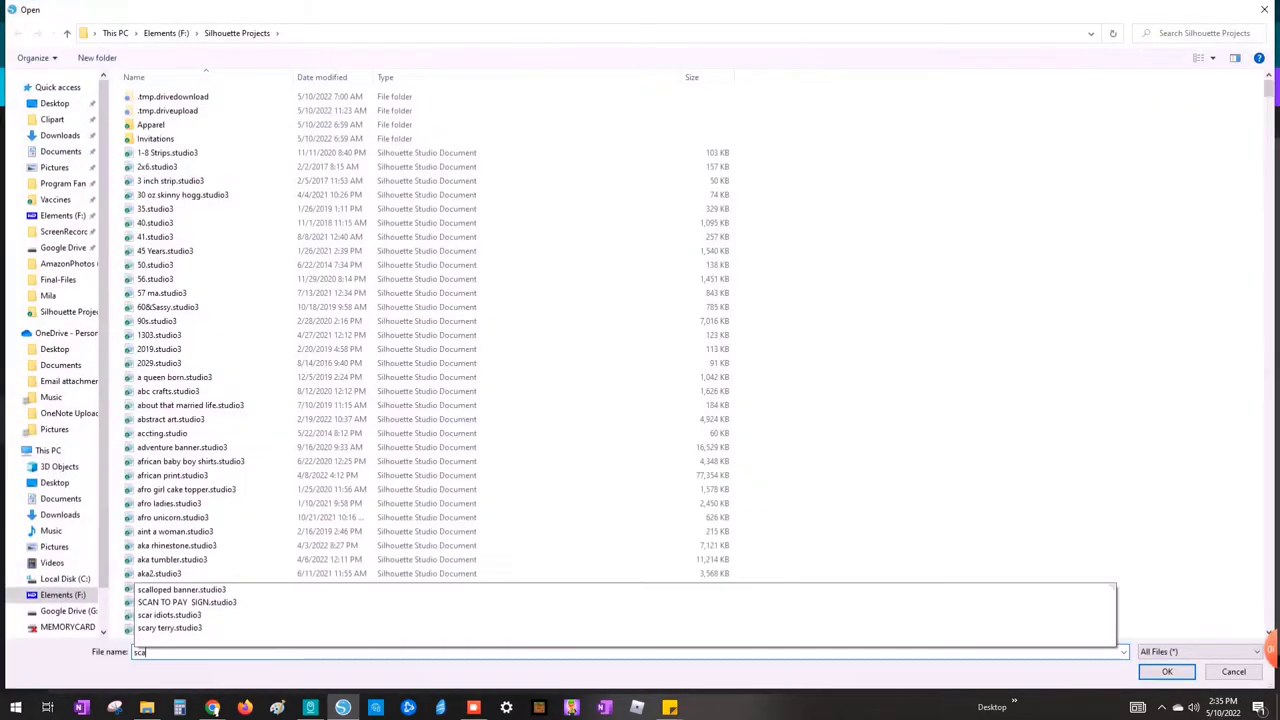
{"action": "key", "text": "Down"}
{"action": "key", "text": "Down"}
{"action": "key", "text": "Return"}
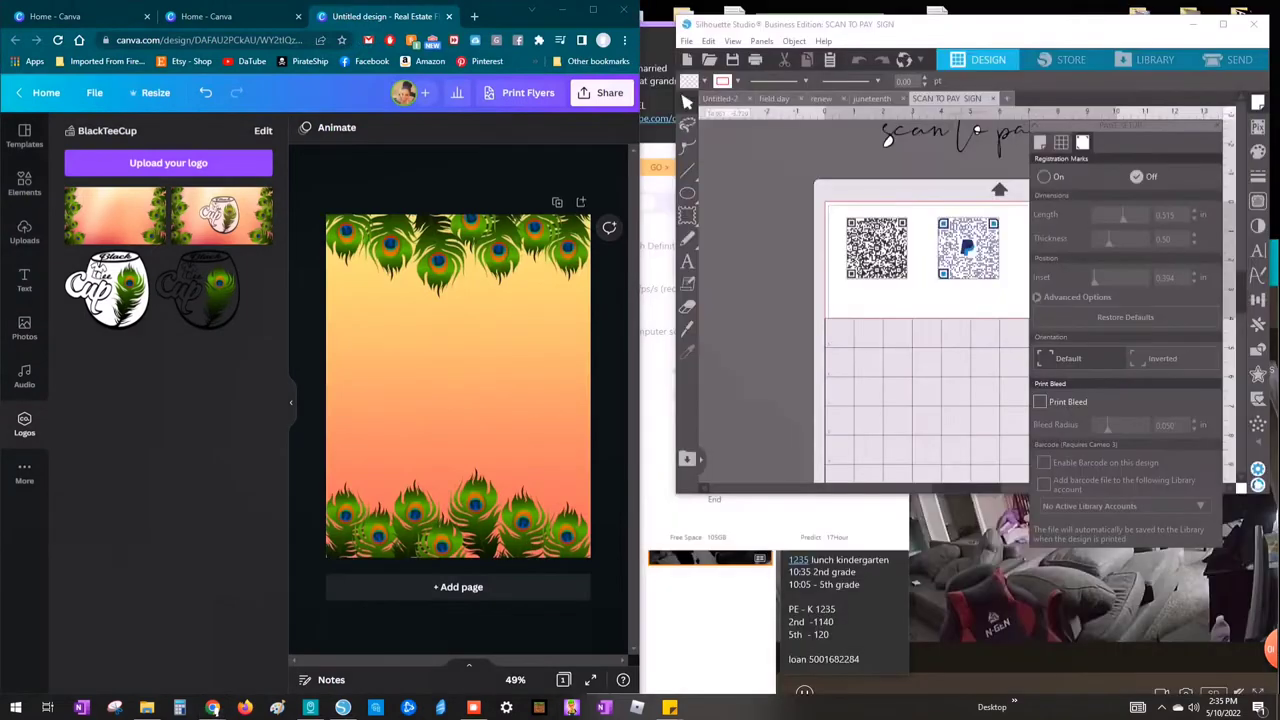
Step: Select the scan-to-pay sign and examine its QR codes, account labels and thank-you text
{"action": "scroll", "coordinate": [954, 380], "scroll_direction": "down", "scroll_amount": 3}
{"action": "left_click", "coordinate": [789, 323]}
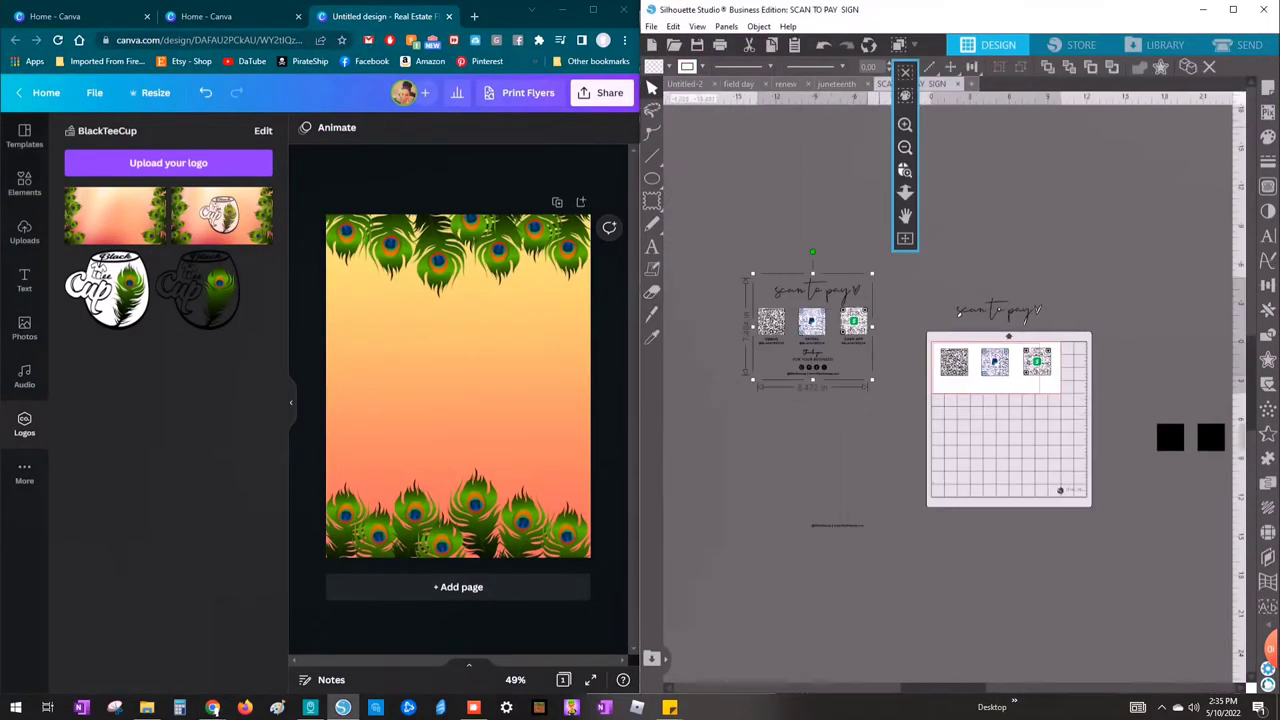
{"action": "scroll", "coordinate": [789, 323], "scroll_direction": "up", "scroll_amount": 5}
{"action": "left_click", "coordinate": [147, 707]}
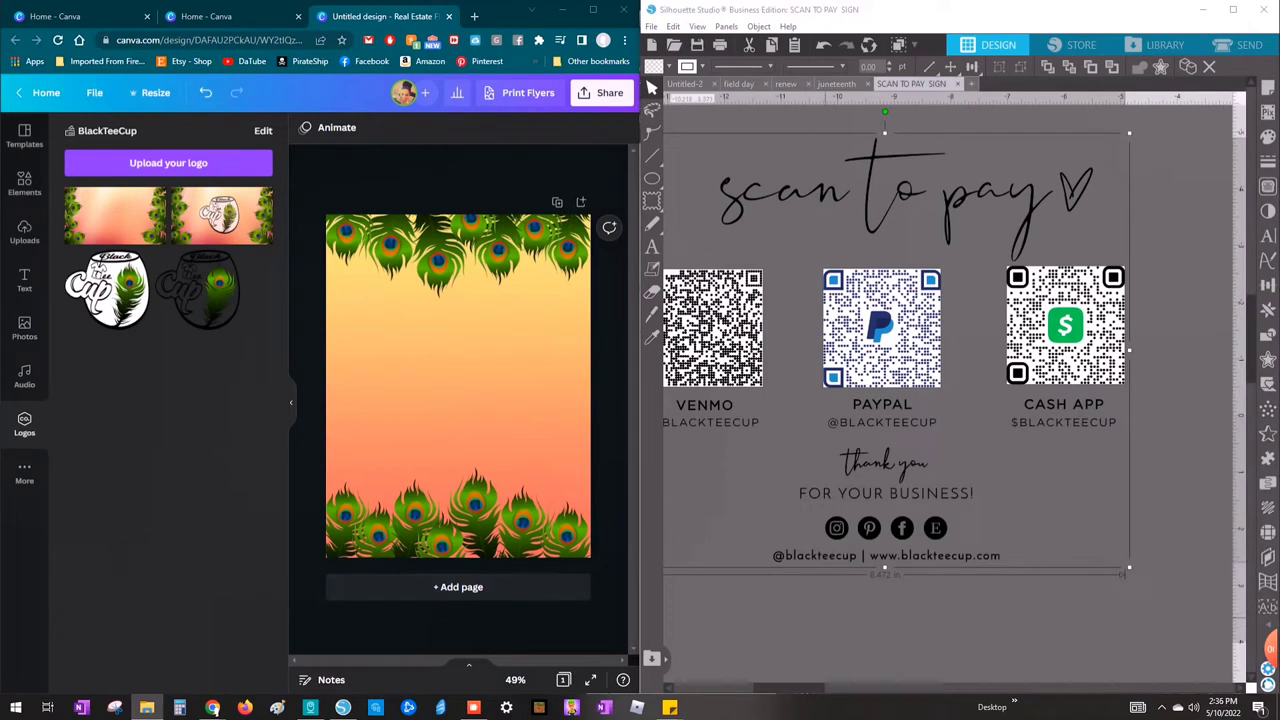
Step: Switch back to the Canva flyer, search the text styles for "scan to pay" and clear the search
{"action": "left_click", "coordinate": [213, 707]}
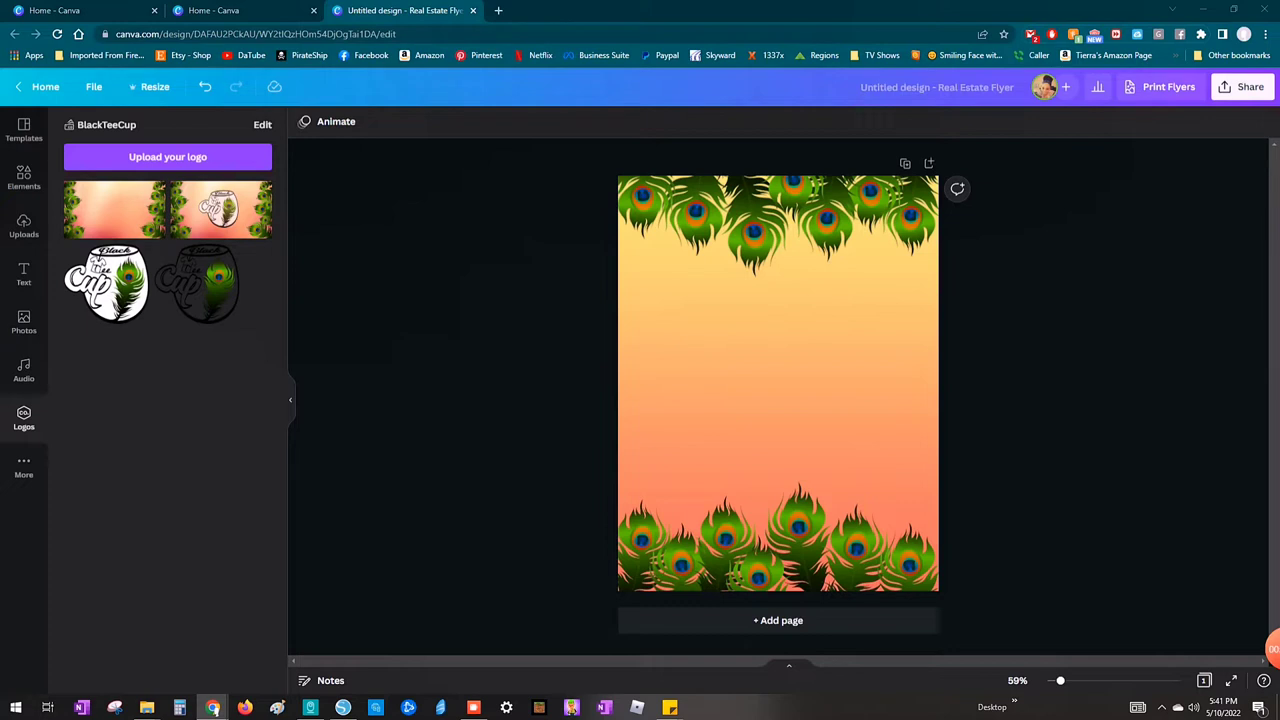
{"action": "left_click", "coordinate": [23, 272]}
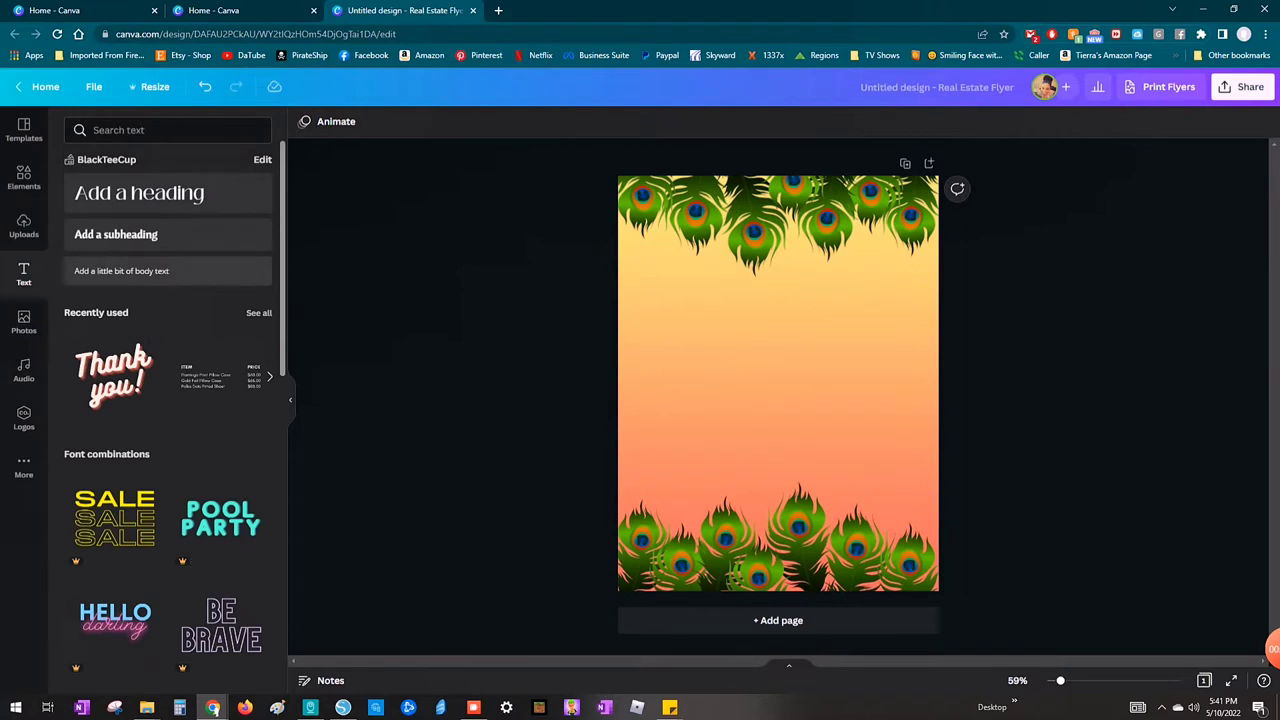
{"action": "left_click", "coordinate": [150, 130]}
{"action": "type", "text": "scan to pa"}
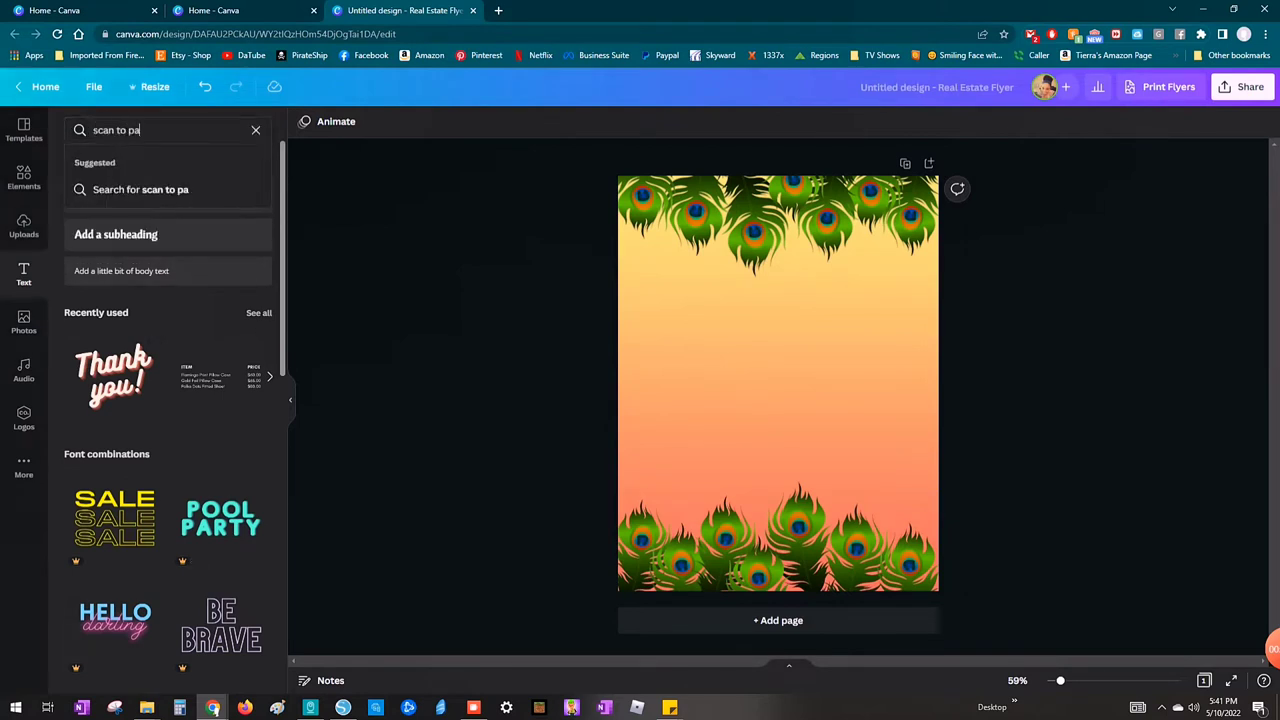
{"action": "type", "text": "y"}
{"action": "key", "text": "Return"}
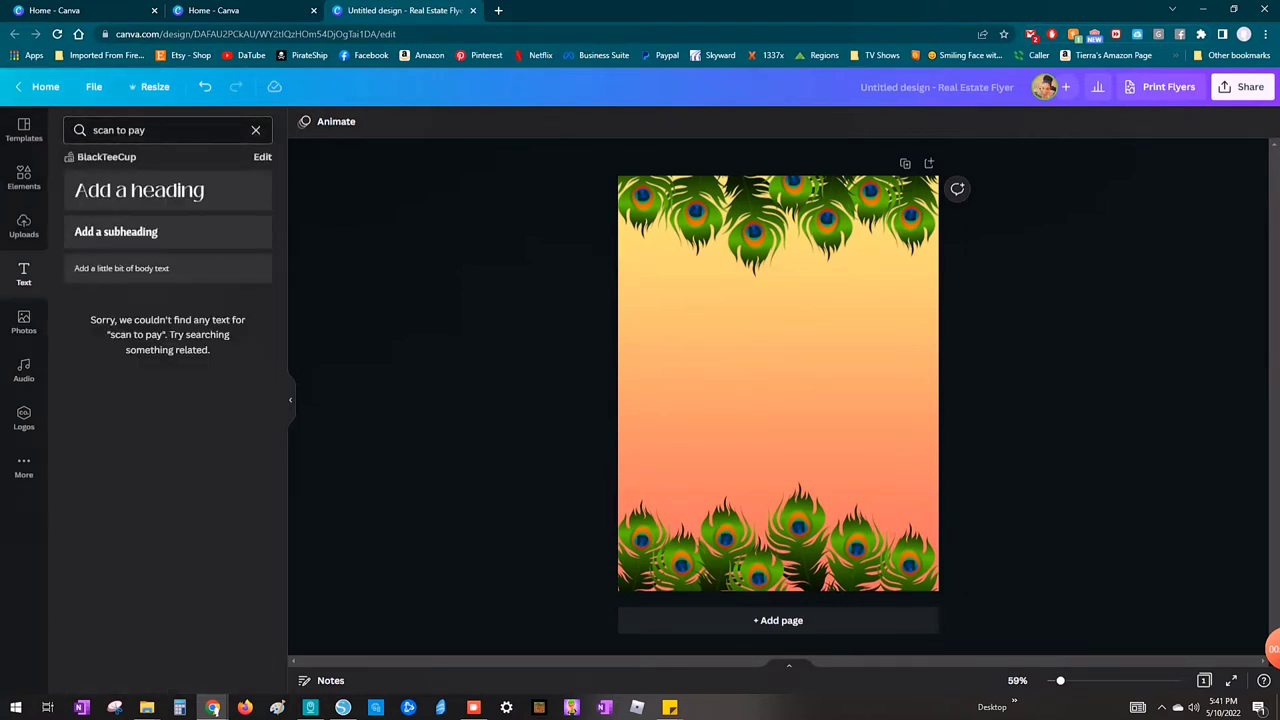
{"action": "left_click", "coordinate": [256, 130]}
Step: Add the neon "Good vibes" font combination, reword it as "Scan" and "to pay", and delete the block-letter SCAN TO PAY text
{"action": "scroll", "coordinate": [168, 400], "scroll_direction": "down", "scroll_amount": 3}
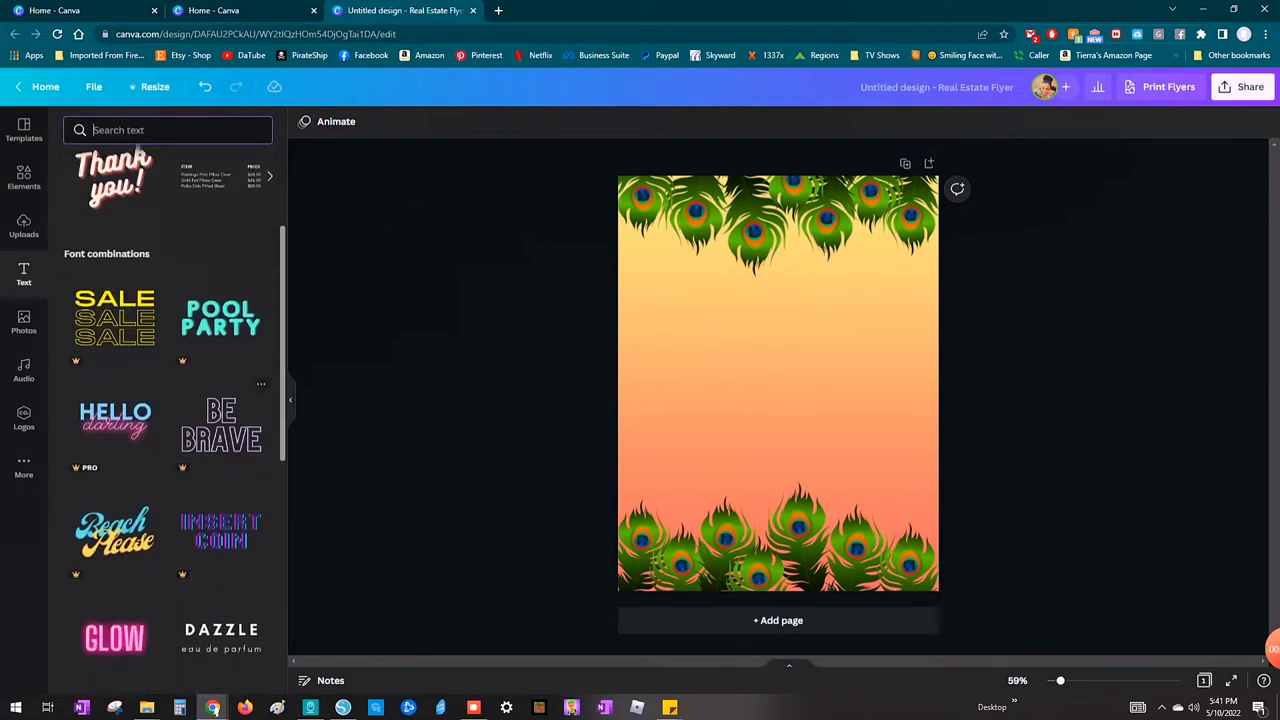
{"action": "scroll", "coordinate": [120, 420], "scroll_direction": "down", "scroll_amount": 3}
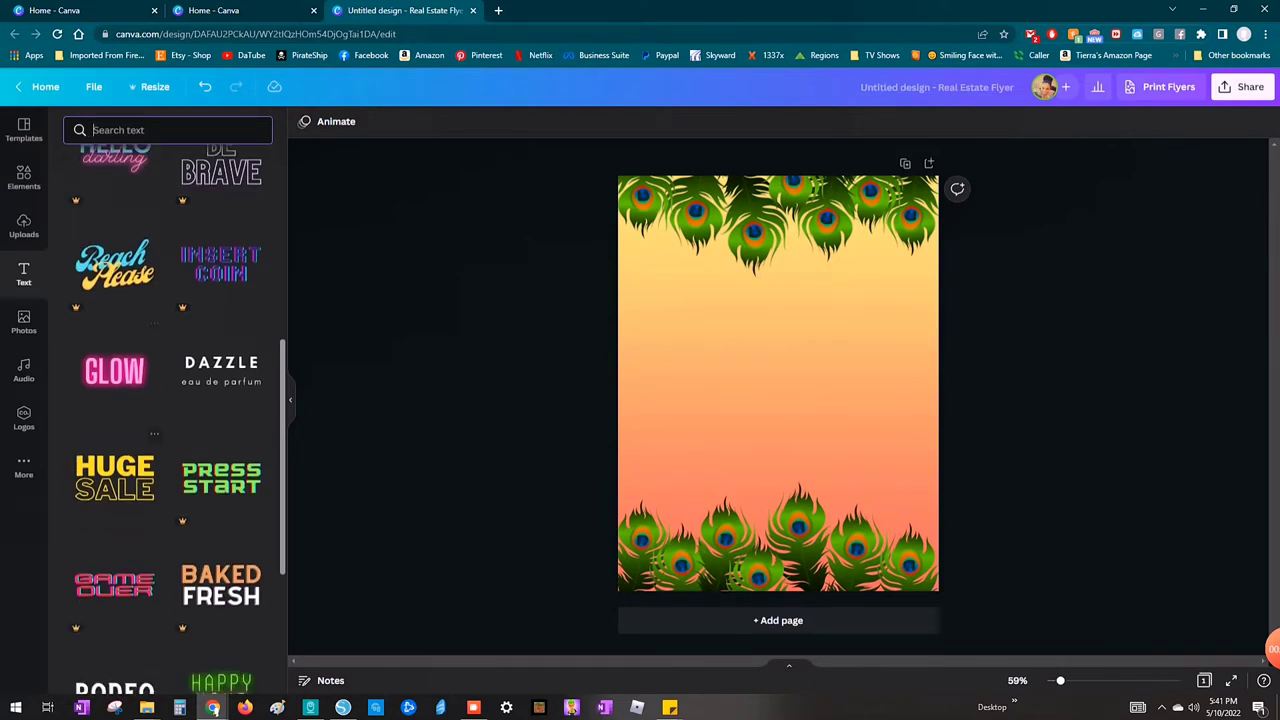
{"action": "scroll", "coordinate": [115, 470], "scroll_direction": "up", "scroll_amount": 3}
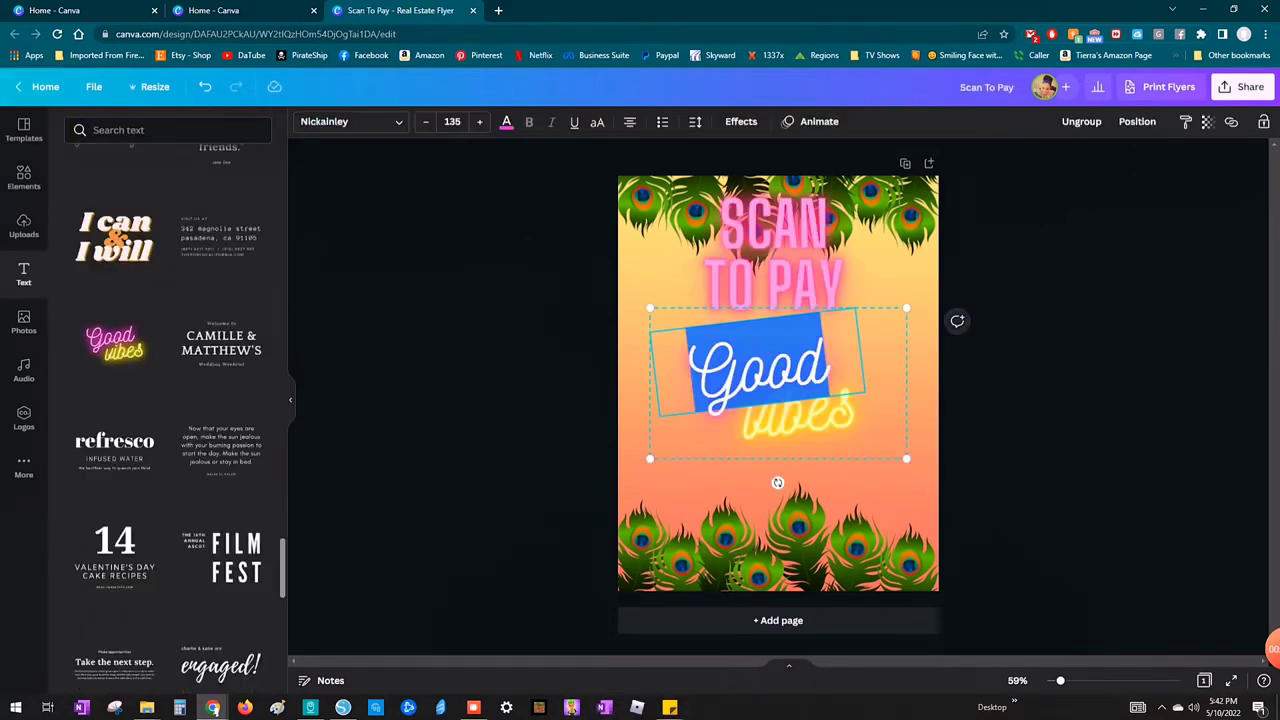
{"action": "type", "text": "Scan"}
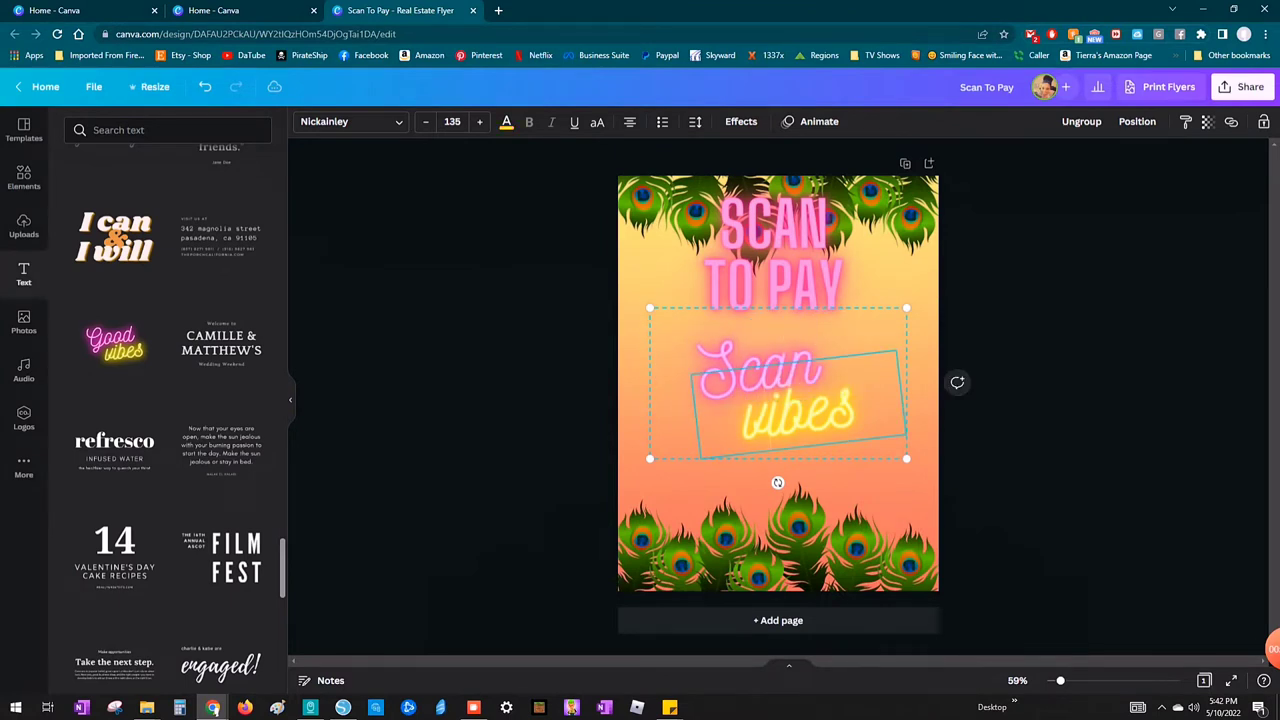
{"action": "double_click", "coordinate": [798, 411]}
{"action": "type", "text": "to pay"}
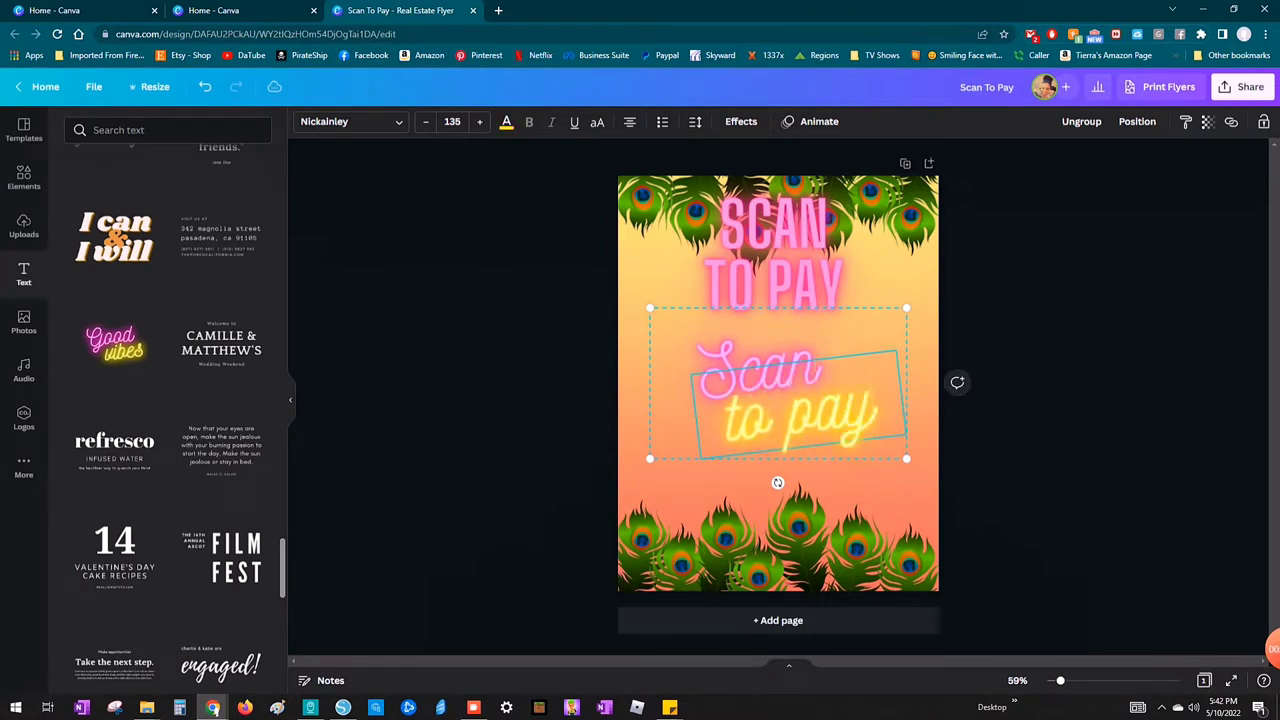
{"action": "left_click", "coordinate": [774, 256]}
{"action": "key", "text": "Delete"}
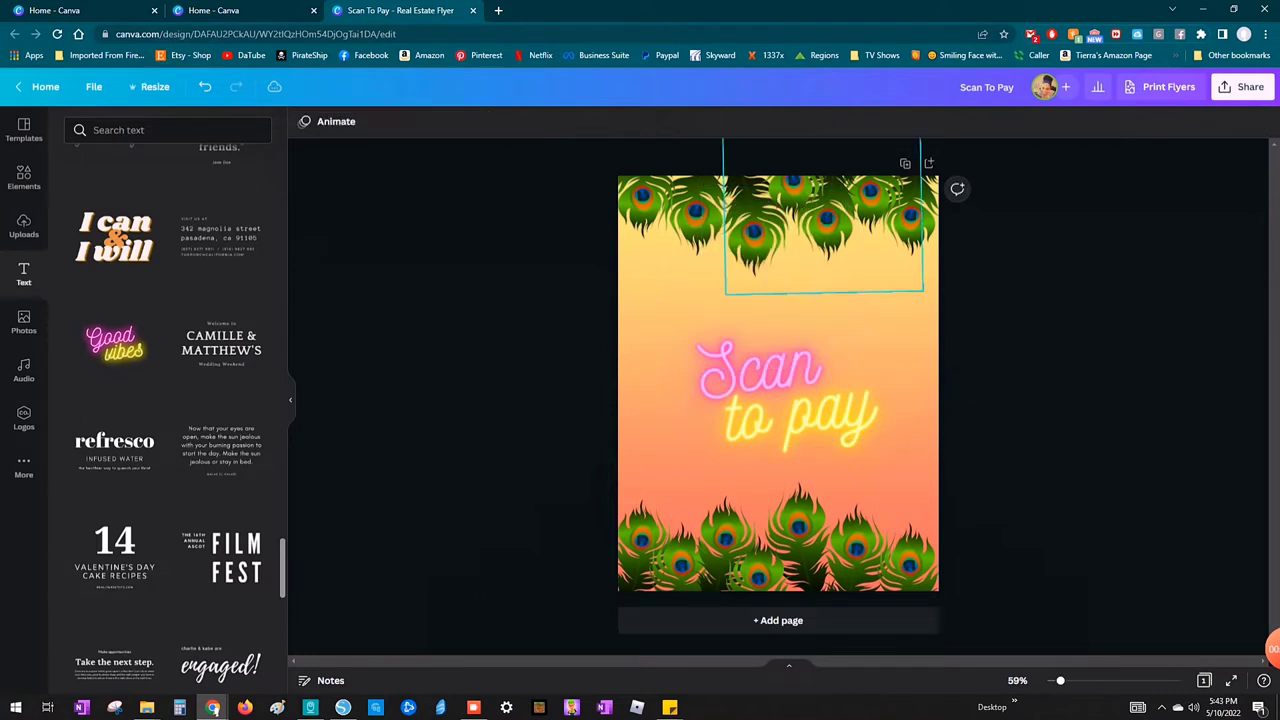
Step: Try the Buffalo and Caitlin fonts on the word "Scan" and settle on Madelyn
{"action": "left_click", "coordinate": [798, 408]}
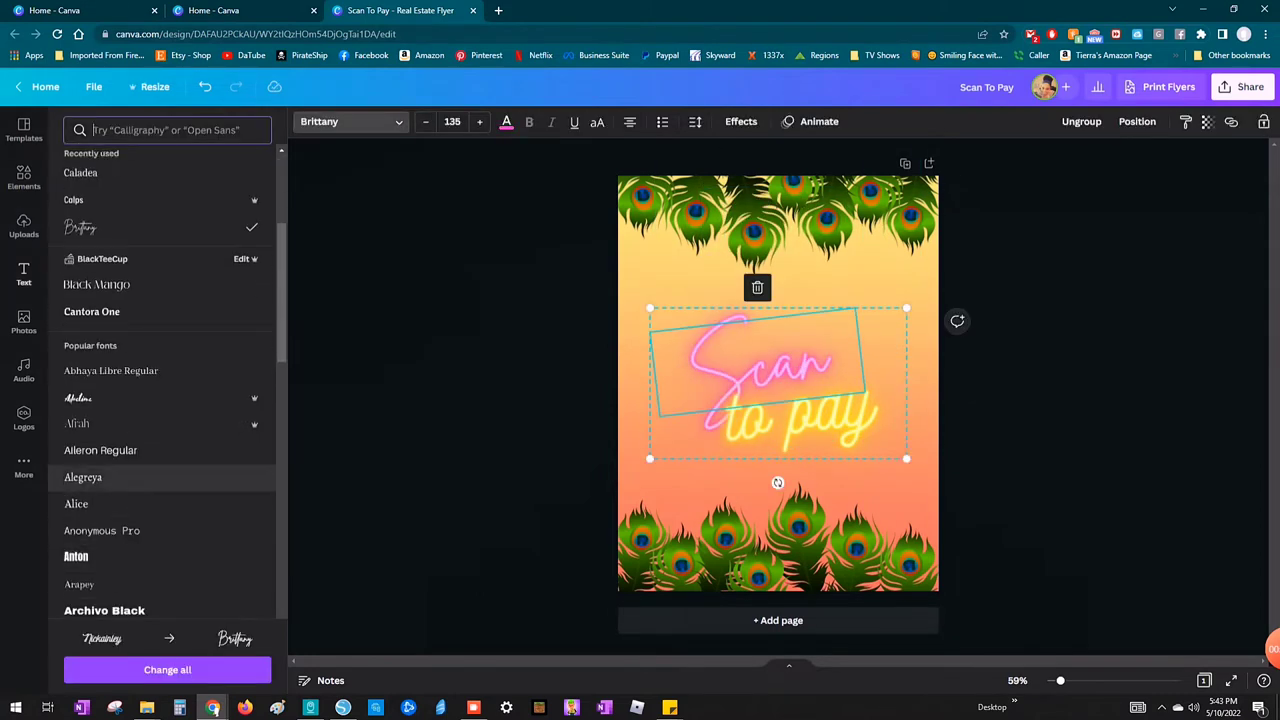
{"action": "scroll", "coordinate": [166, 466], "scroll_direction": "down", "scroll_amount": 4}
{"action": "left_click", "coordinate": [120, 451]}
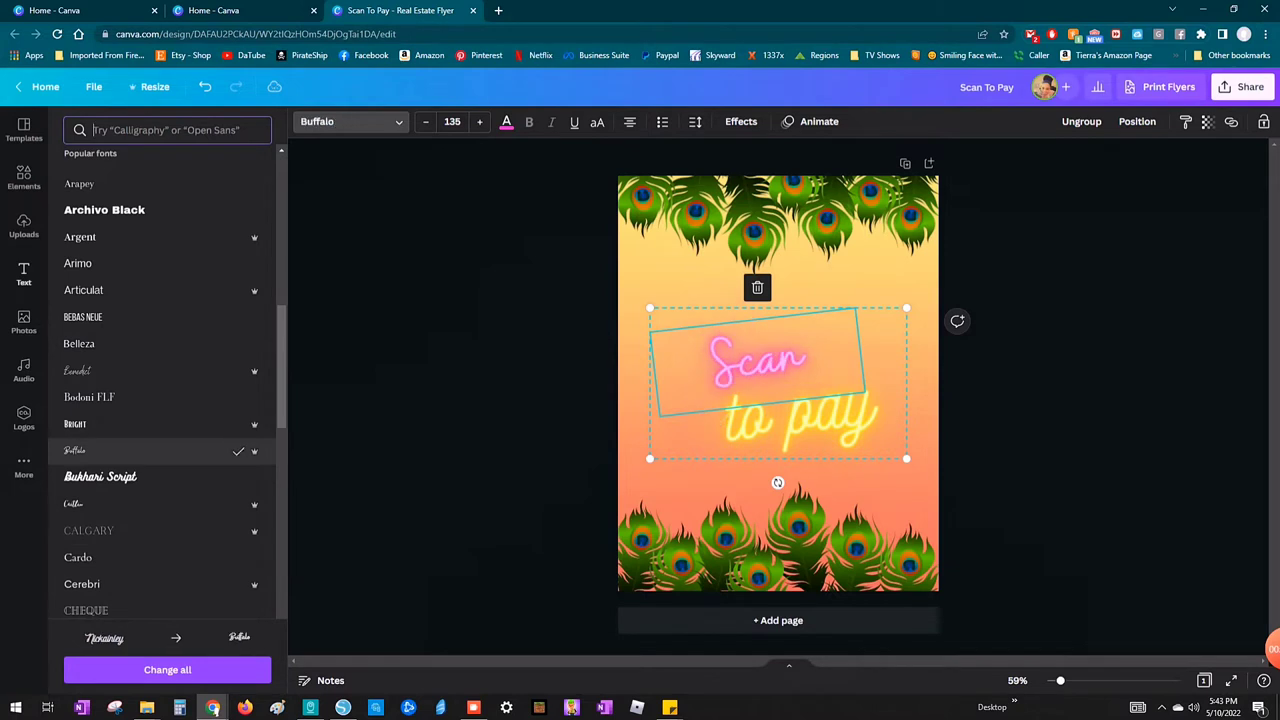
{"action": "left_click", "coordinate": [100, 504]}
{"action": "scroll", "coordinate": [150, 490], "scroll_direction": "down", "scroll_amount": 5}
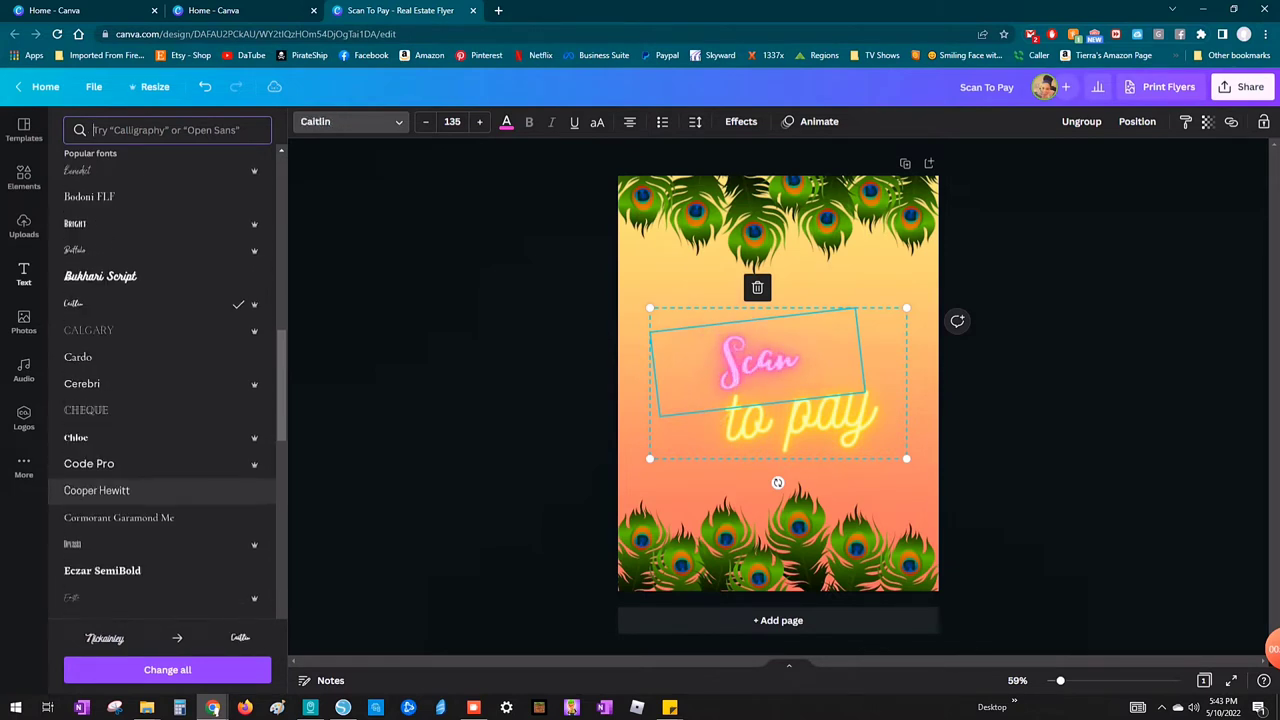
{"action": "scroll", "coordinate": [160, 490], "scroll_direction": "down", "scroll_amount": 4}
{"action": "scroll", "coordinate": [160, 420], "scroll_direction": "down", "scroll_amount": 4}
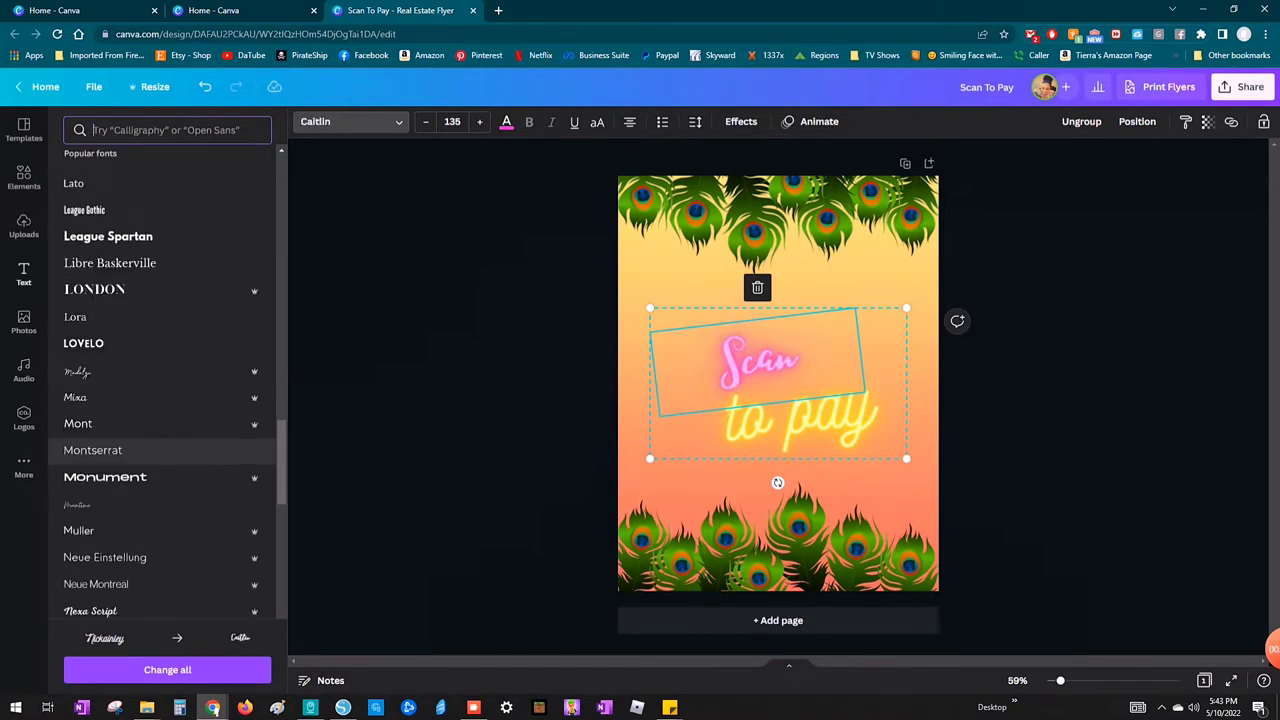
{"action": "left_click", "coordinate": [100, 371]}
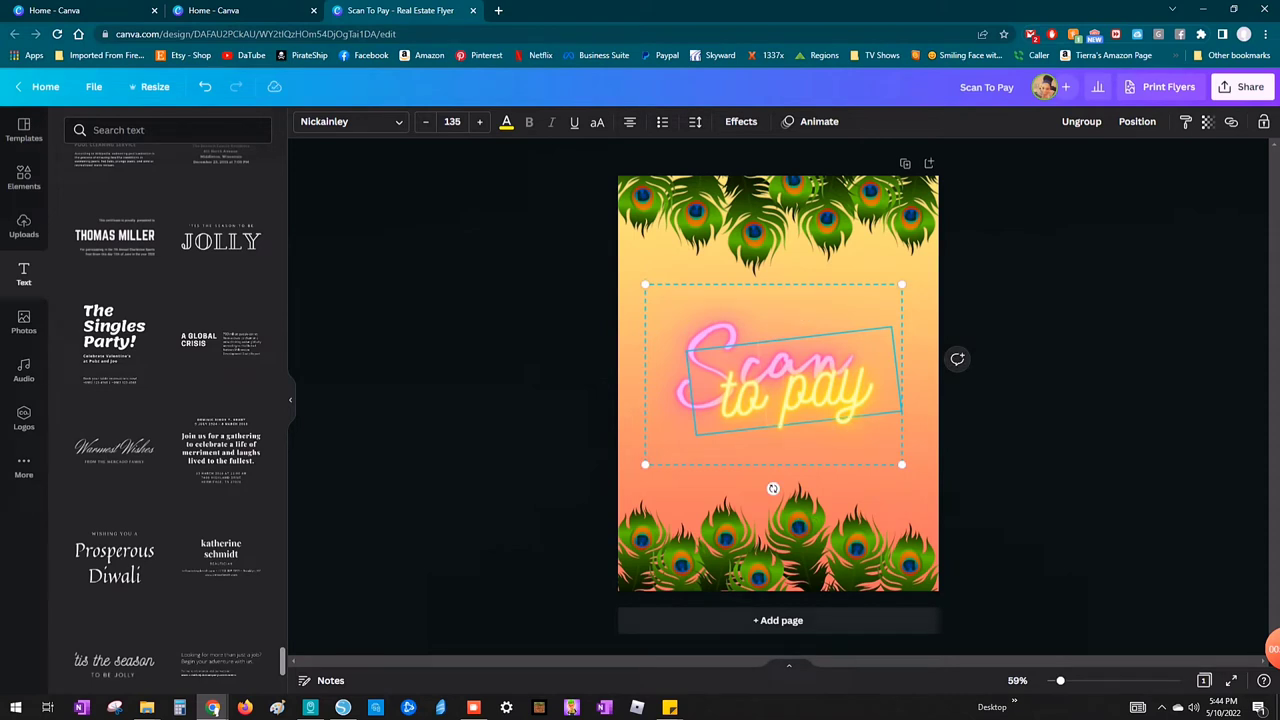
Step: Ungroup the "Scan" and "to pay" texts so each can be moved on its own
{"action": "left_click", "coordinate": [714, 335]}
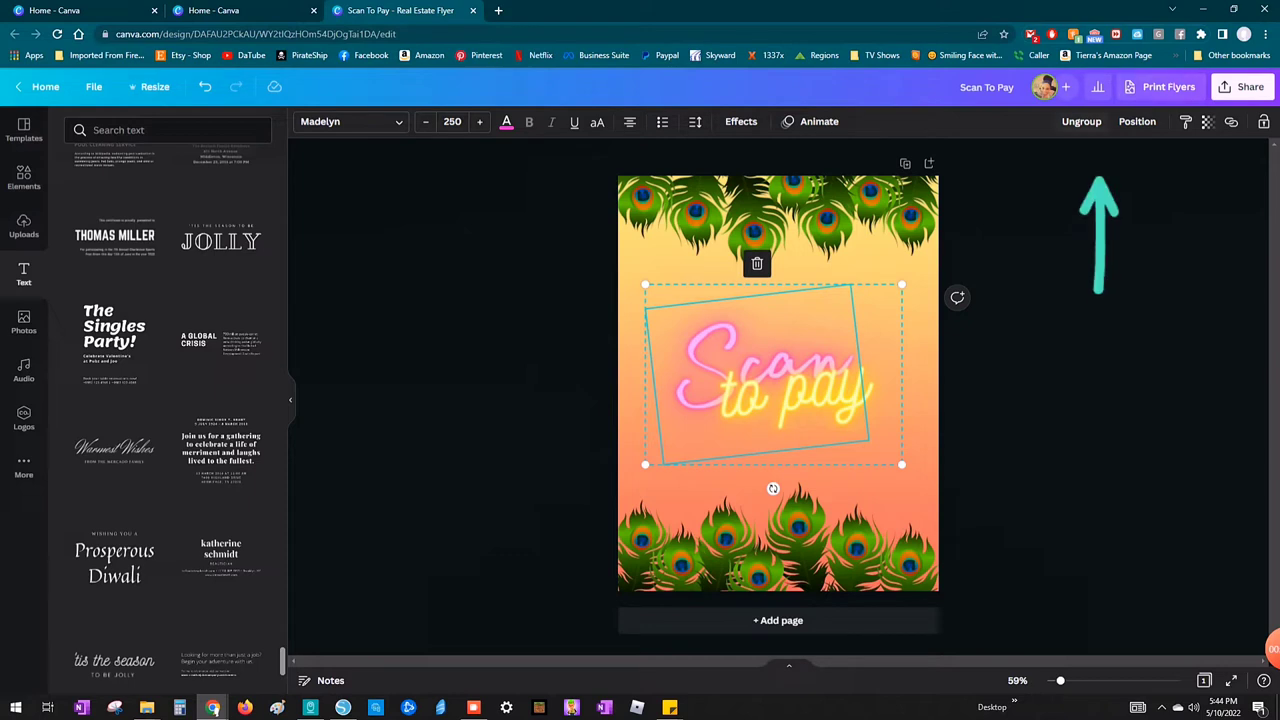
{"action": "key", "text": "ctrl+shift+g"}
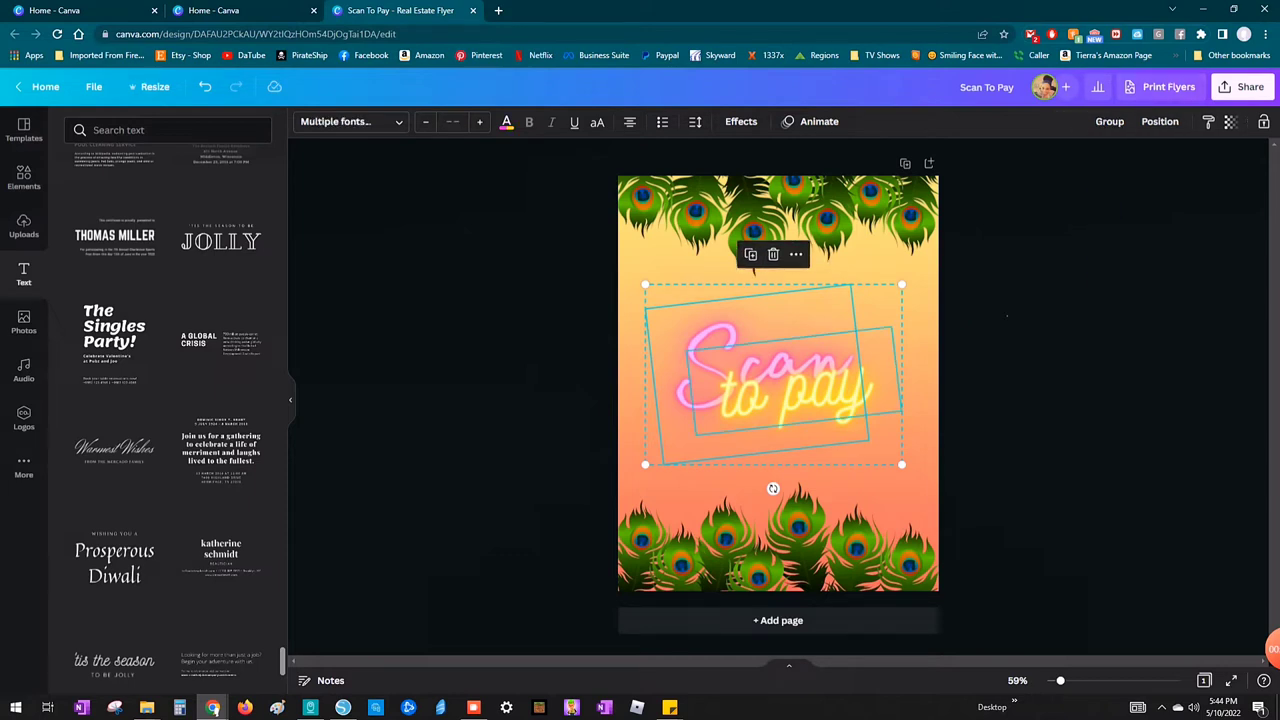
{"action": "key", "text": "Escape"}
Step: Move "Scan" up over the feathers at the page's top and place "to pay" just beneath it
{"action": "left_click", "coordinate": [714, 335]}
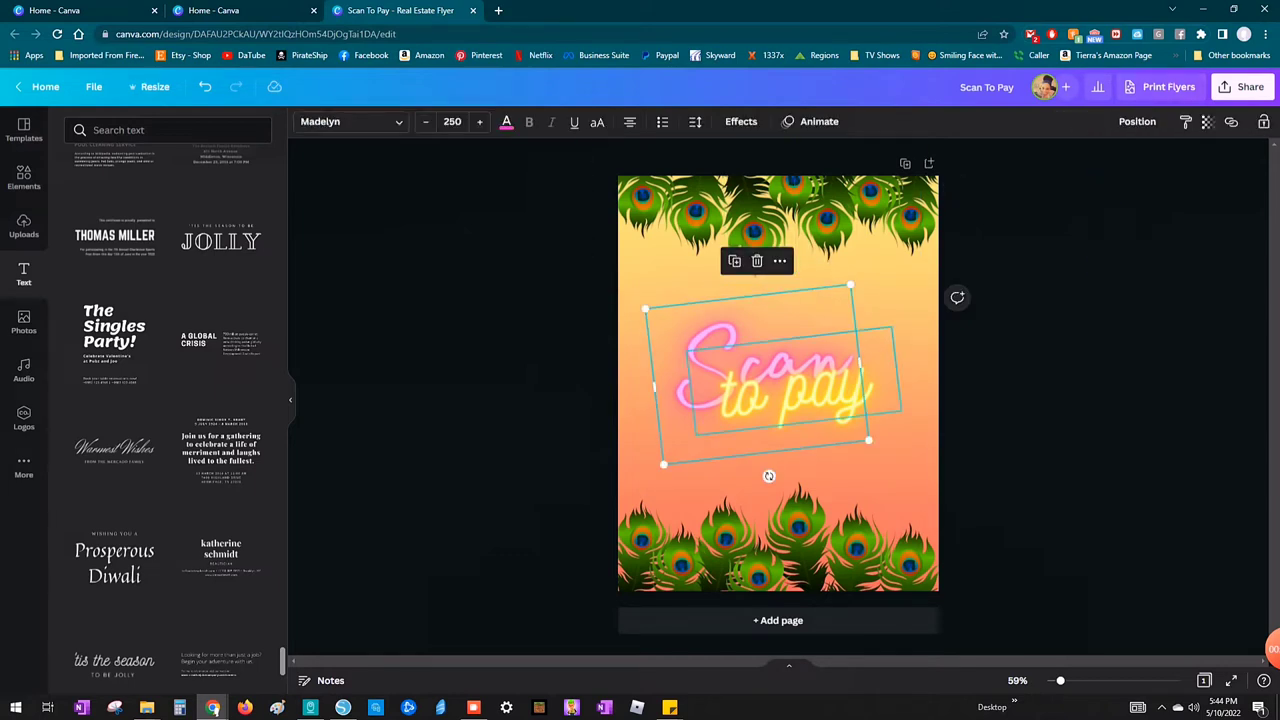
{"action": "left_click_drag", "start_coordinate": [790, 400], "coordinate": [802, 431]}
{"action": "left_click_drag", "start_coordinate": [762, 368], "coordinate": [750, 240]}
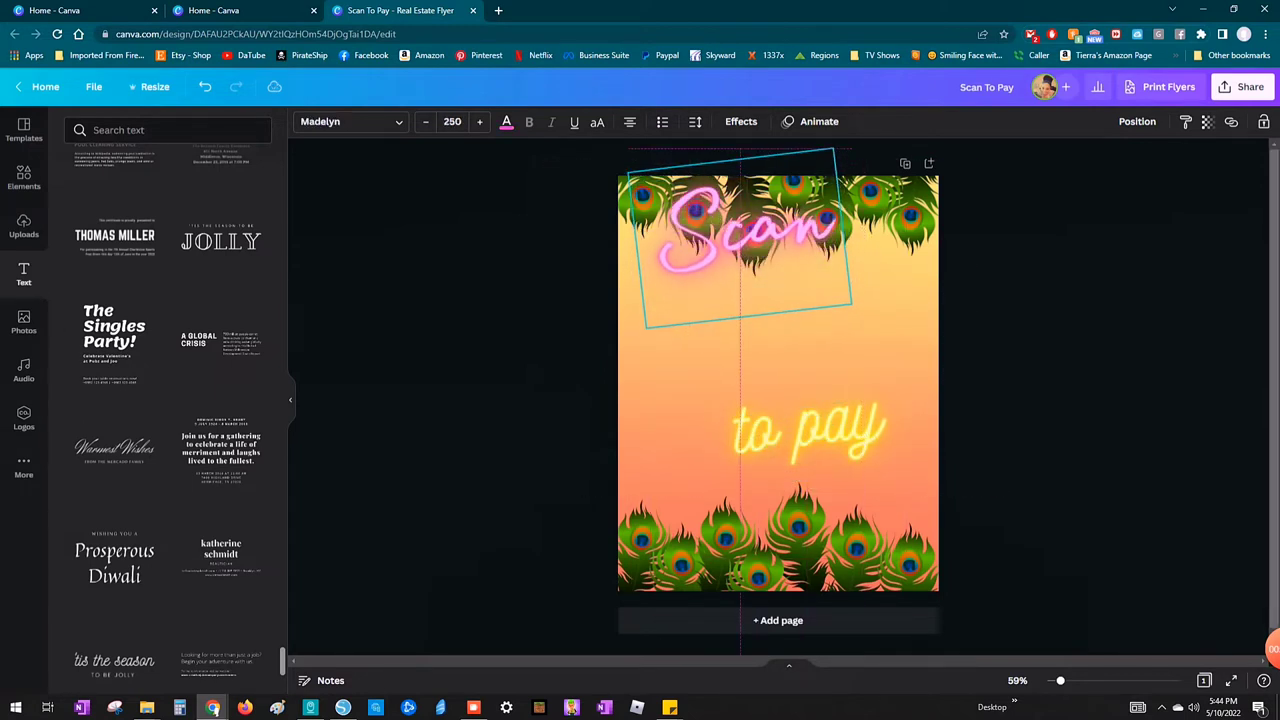
{"action": "left_click", "coordinate": [808, 430]}
{"action": "left_click_drag", "start_coordinate": [808, 430], "coordinate": [797, 275]}
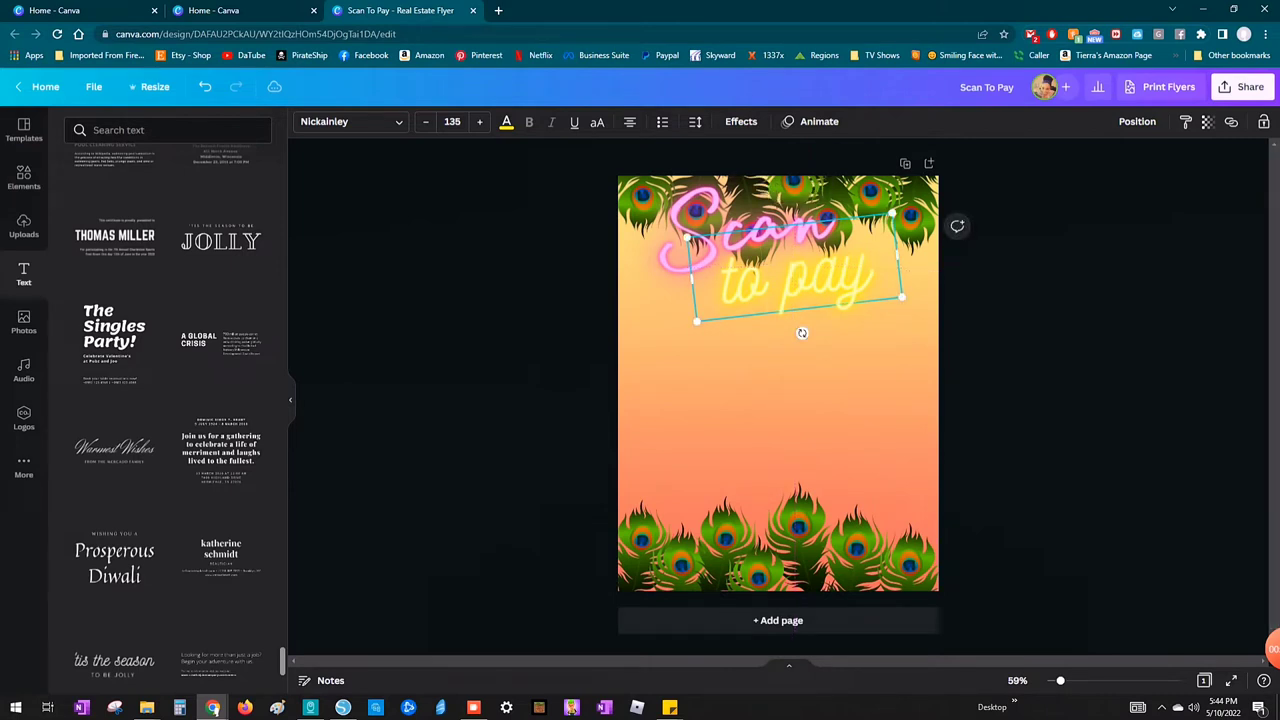
Step: Try green, teal and other default colours on the word "Scan" and settle on a light cyan blue
{"action": "left_click", "coordinate": [716, 217]}
{"action": "left_click", "coordinate": [720, 217]}
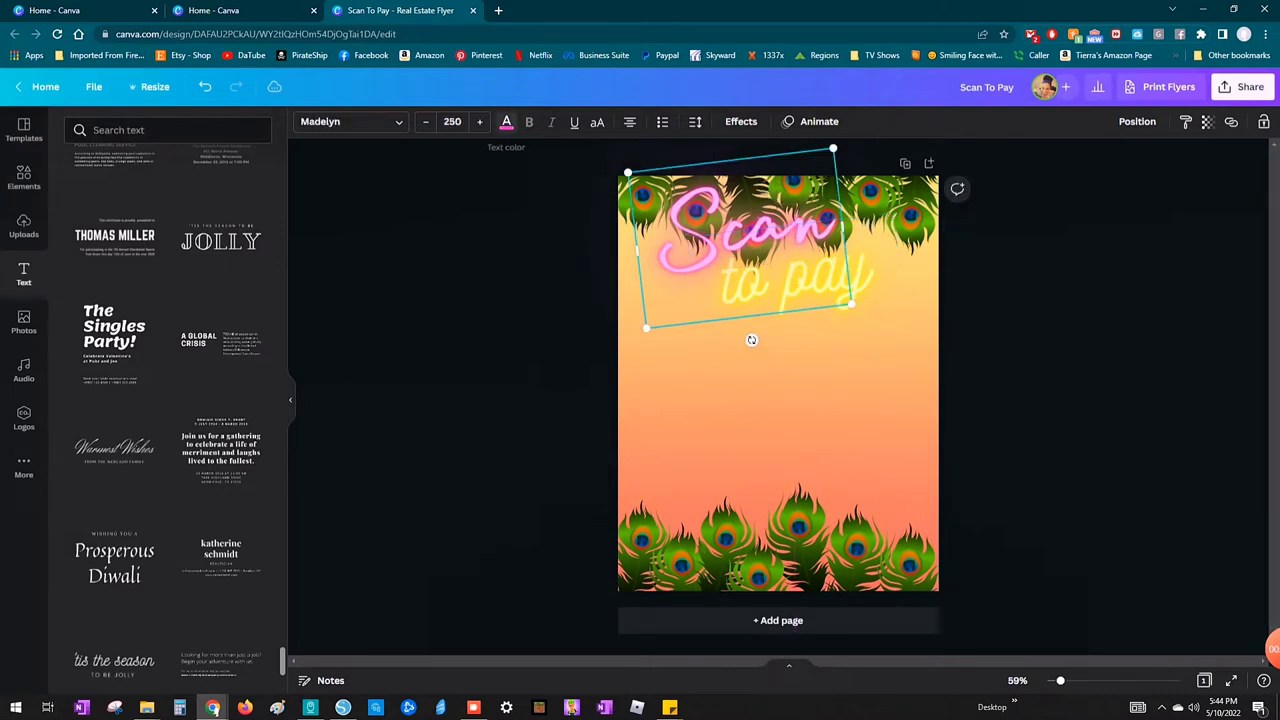
{"action": "left_click", "coordinate": [506, 121]}
{"action": "left_click", "coordinate": [78, 575]}
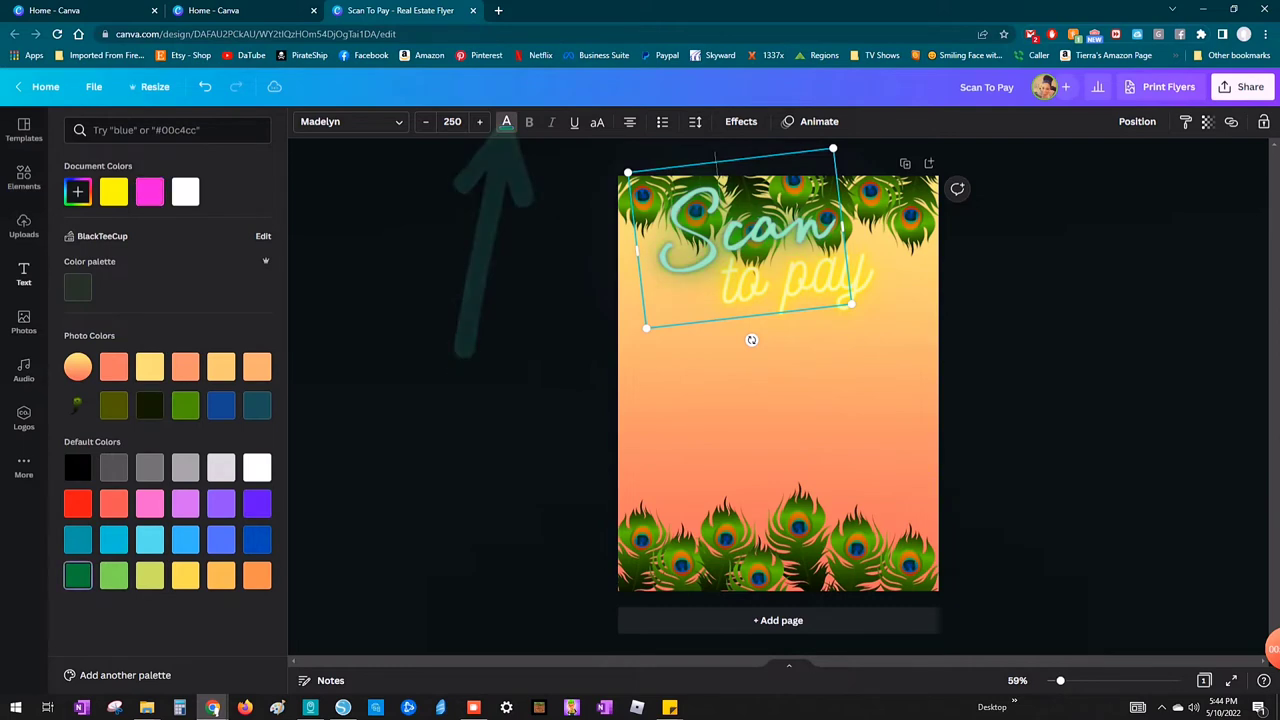
{"action": "left_click", "coordinate": [257, 540]}
{"action": "left_click", "coordinate": [78, 540]}
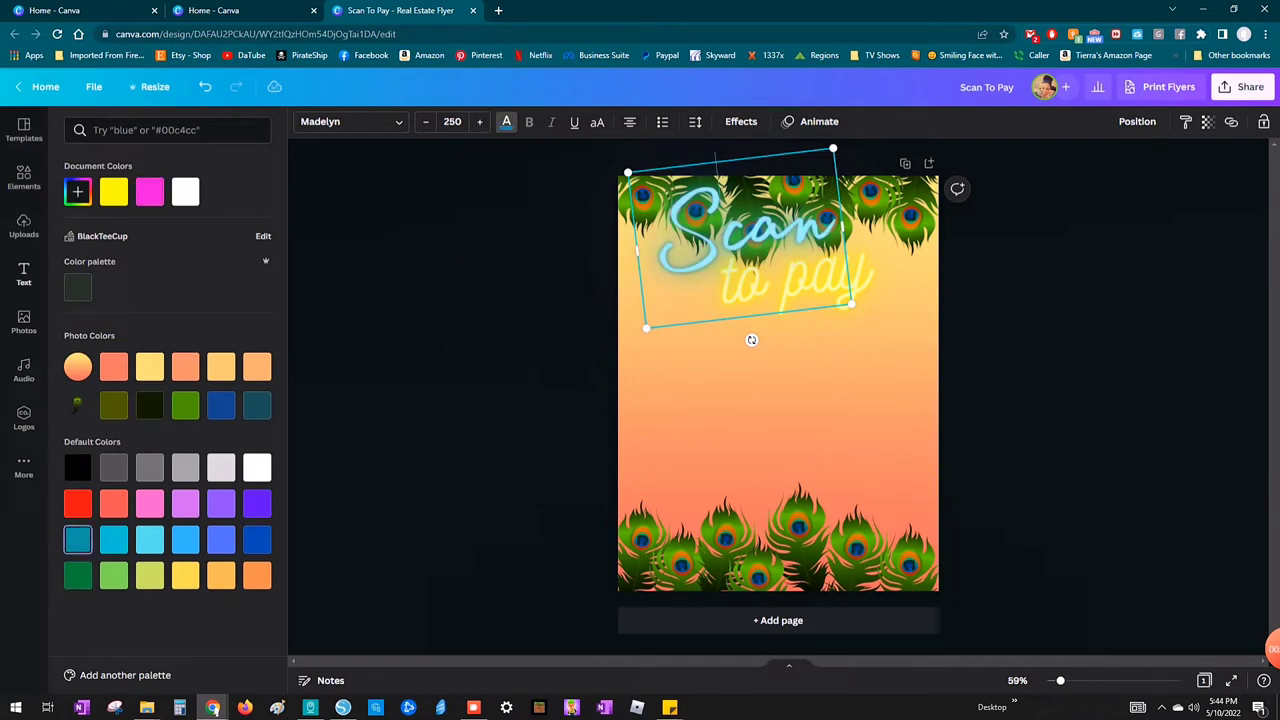
{"action": "left_click", "coordinate": [185, 192]}
{"action": "left_click", "coordinate": [257, 504]}
{"action": "left_click", "coordinate": [114, 540]}
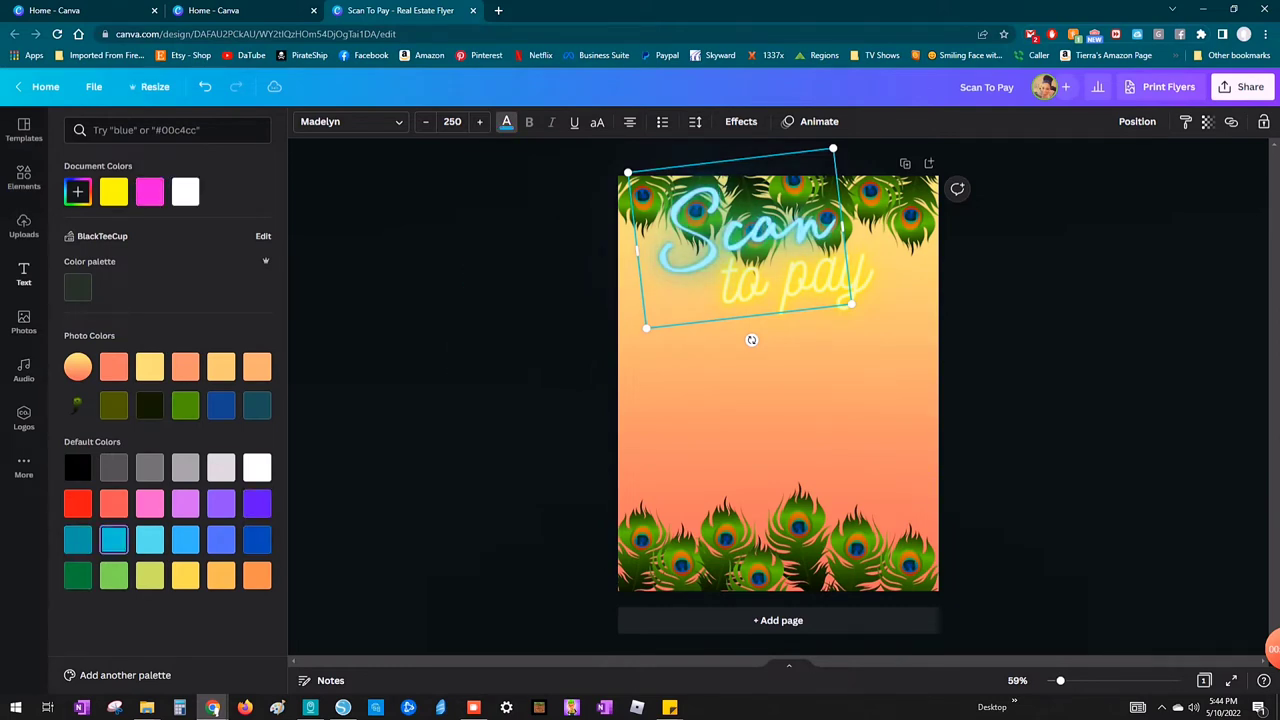
{"action": "left_click", "coordinate": [125, 675]}
{"action": "left_click", "coordinate": [943, 174]}
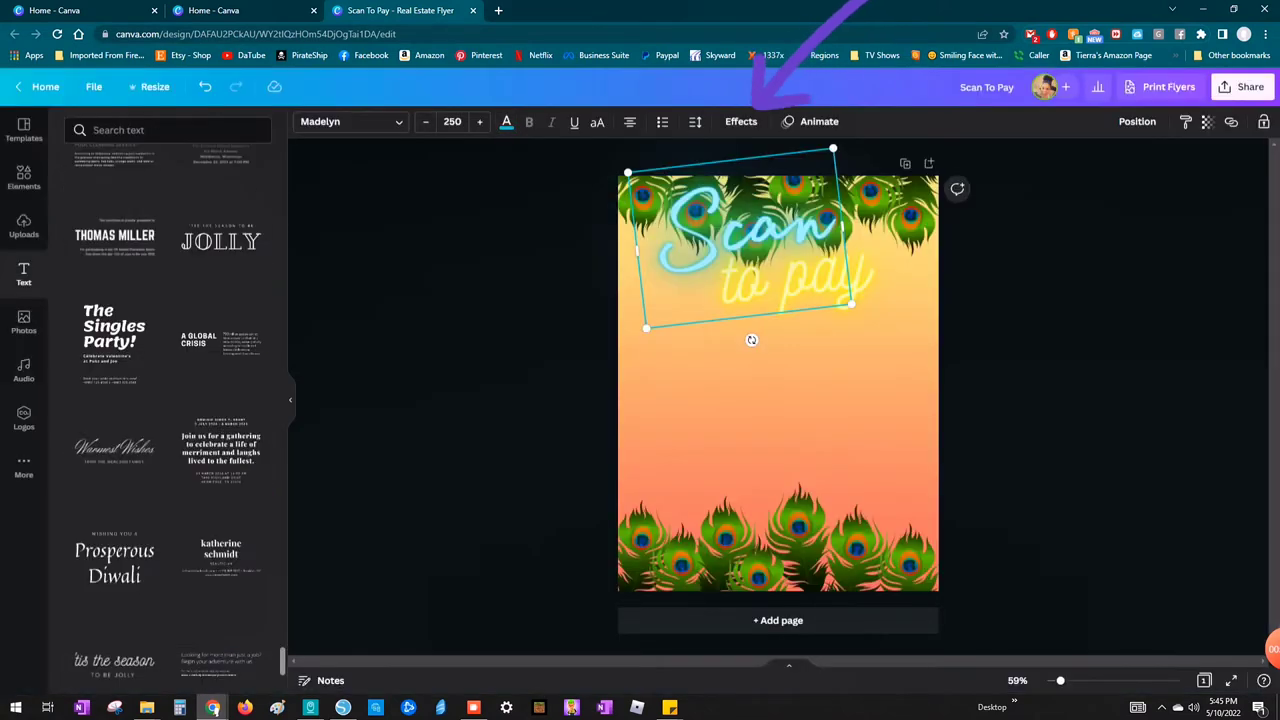
{"action": "left_click", "coordinate": [506, 122]}
{"action": "left_click", "coordinate": [150, 539]}
Step: Try other text effects on "Scan", reapply the Neon style and raise its intensity to the maximum
{"action": "left_click", "coordinate": [741, 122]}
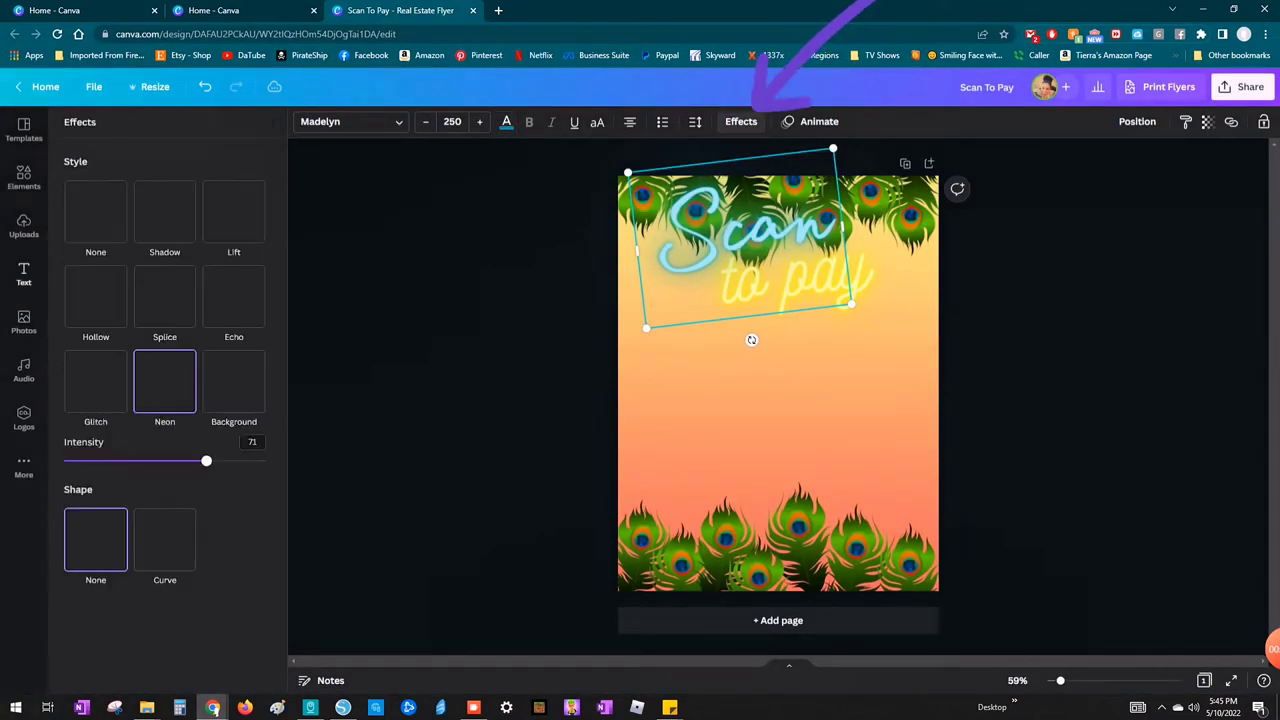
{"action": "left_click", "coordinate": [165, 212]}
{"action": "left_click_drag", "start_coordinate": [163, 291], "coordinate": [94, 291]}
{"action": "left_click", "coordinate": [96, 212]}
{"action": "left_click", "coordinate": [165, 382]}
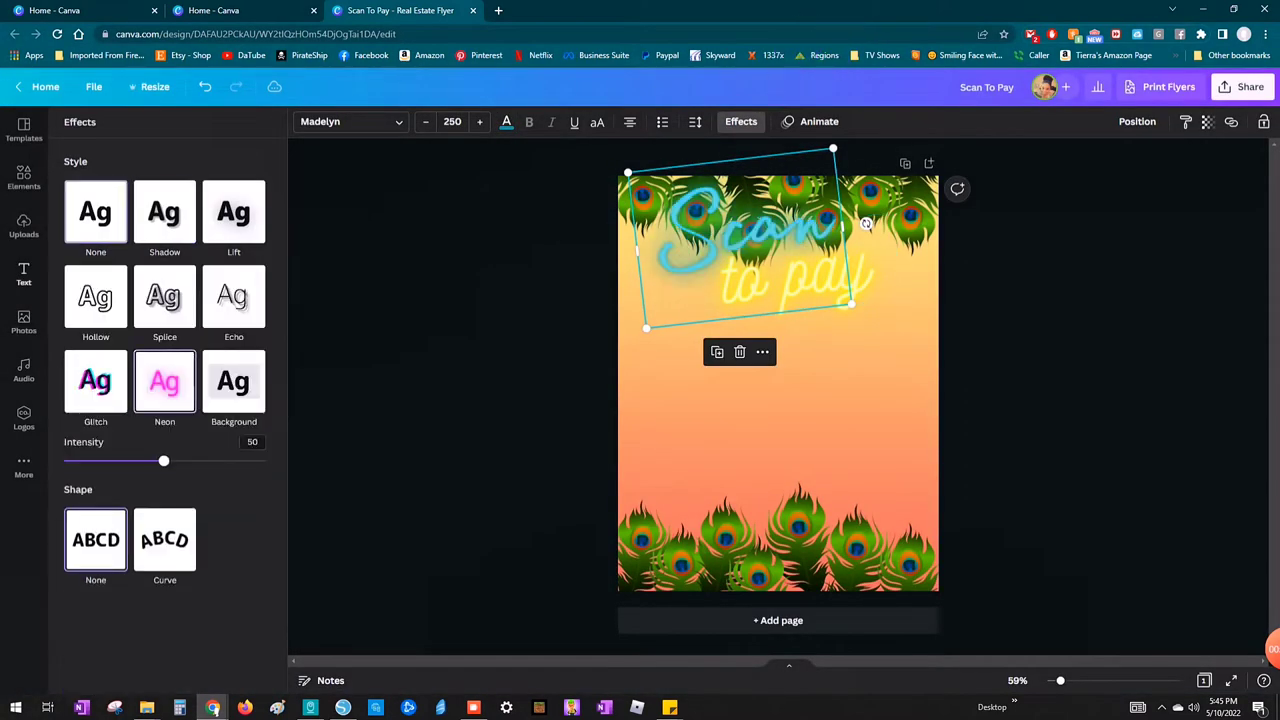
{"action": "left_click_drag", "start_coordinate": [163, 460], "coordinate": [266, 457]}
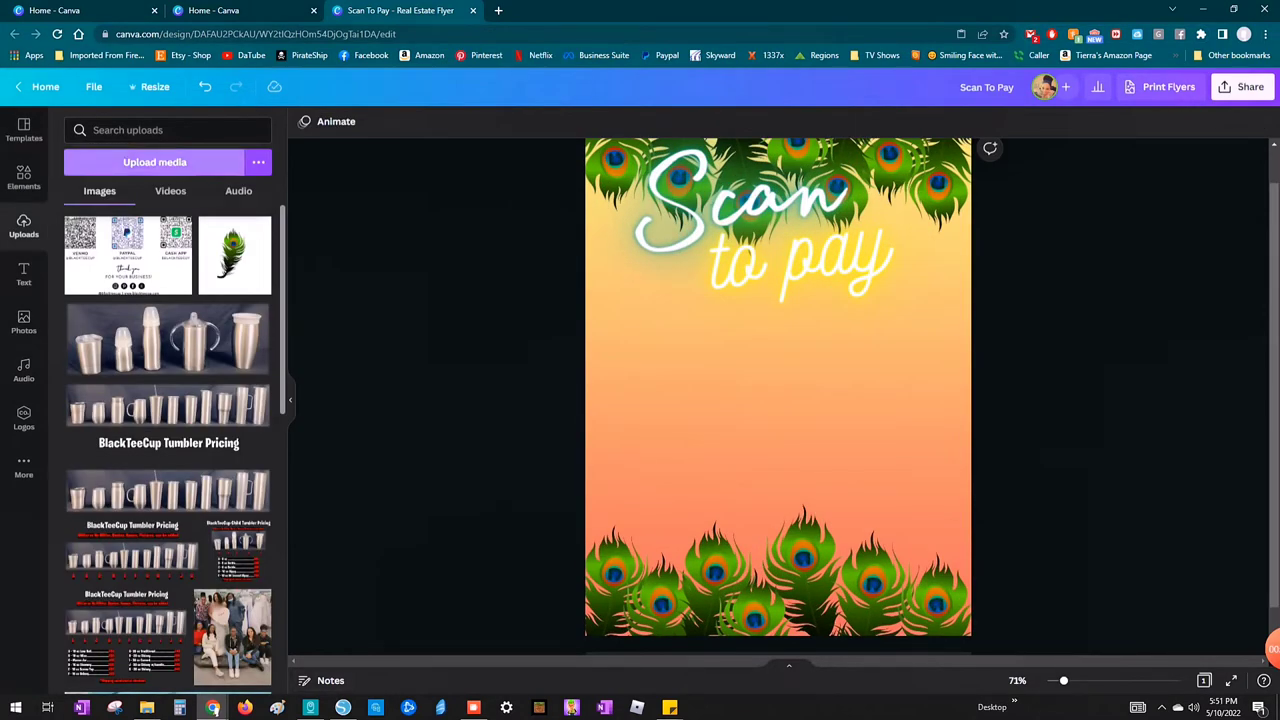
Step: Upload the Venmo QR code image 1.png from the New folder on the Desktop
{"action": "scroll", "coordinate": [394, 357], "scroll_direction": "down", "scroll_amount": 3}
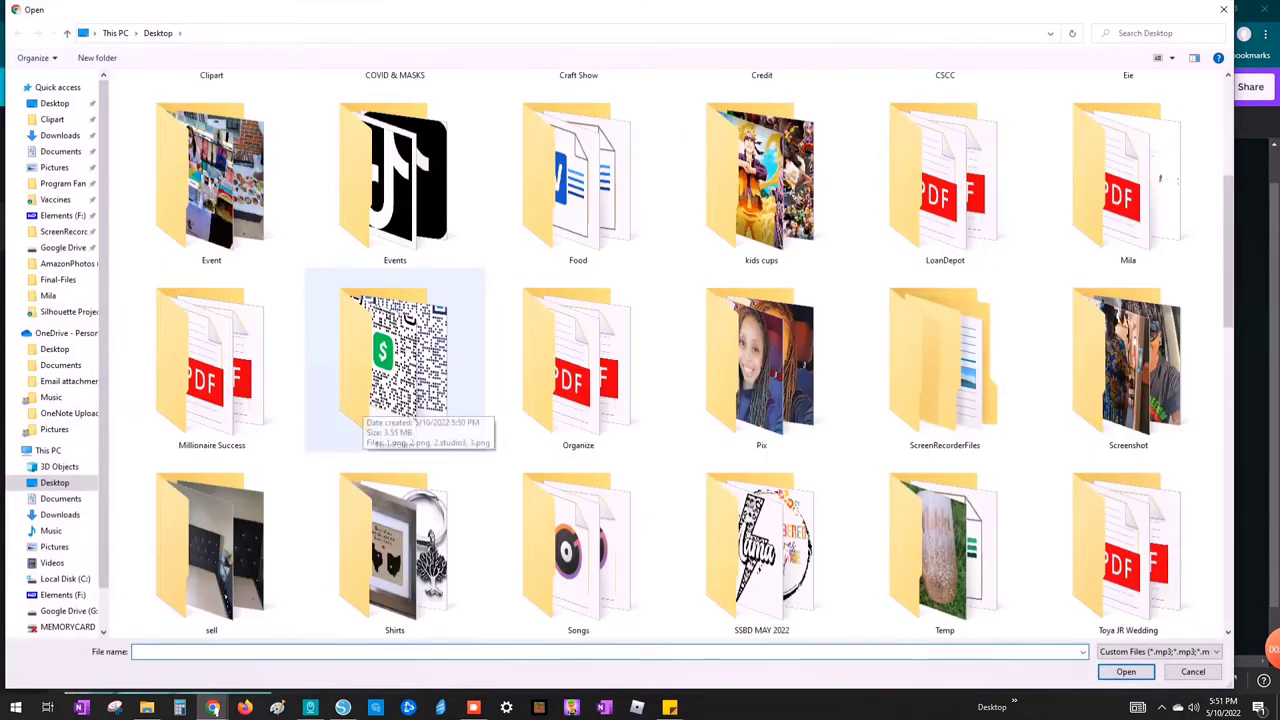
{"action": "scroll", "coordinate": [394, 357], "scroll_direction": "up", "scroll_amount": 3}
{"action": "scroll", "coordinate": [945, 540], "scroll_direction": "down", "scroll_amount": 3}
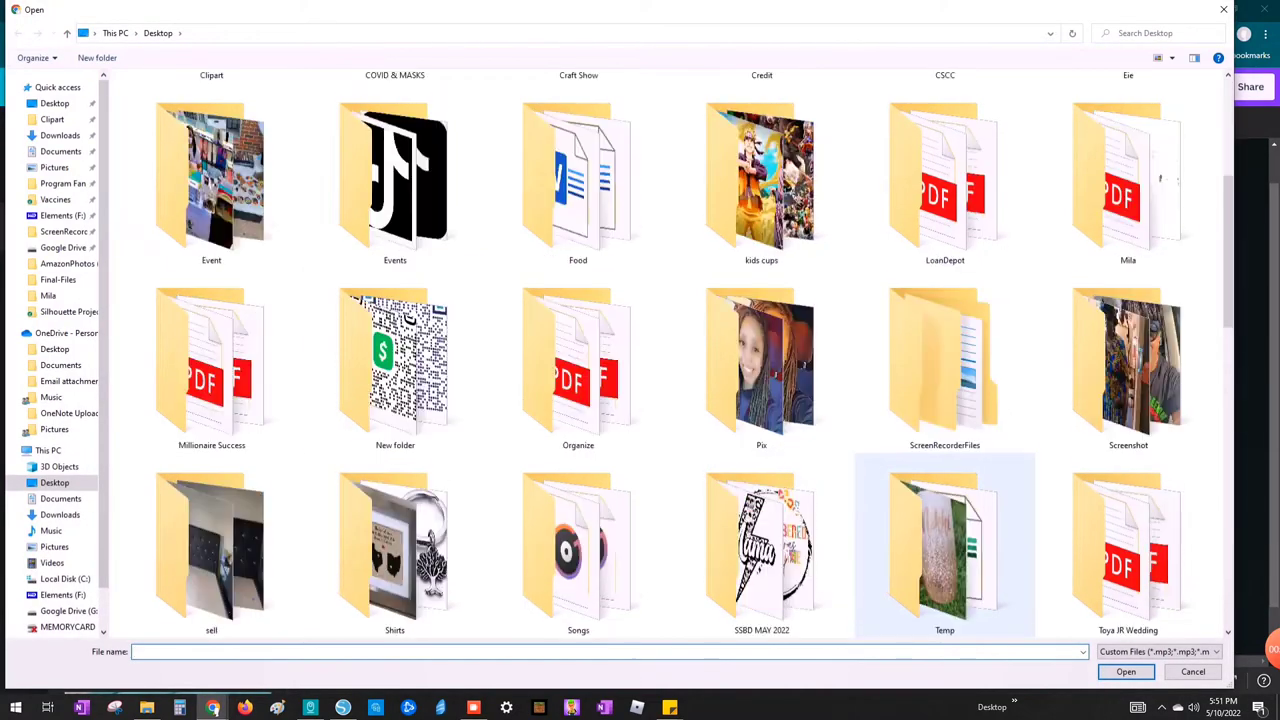
{"action": "double_click", "coordinate": [395, 360]}
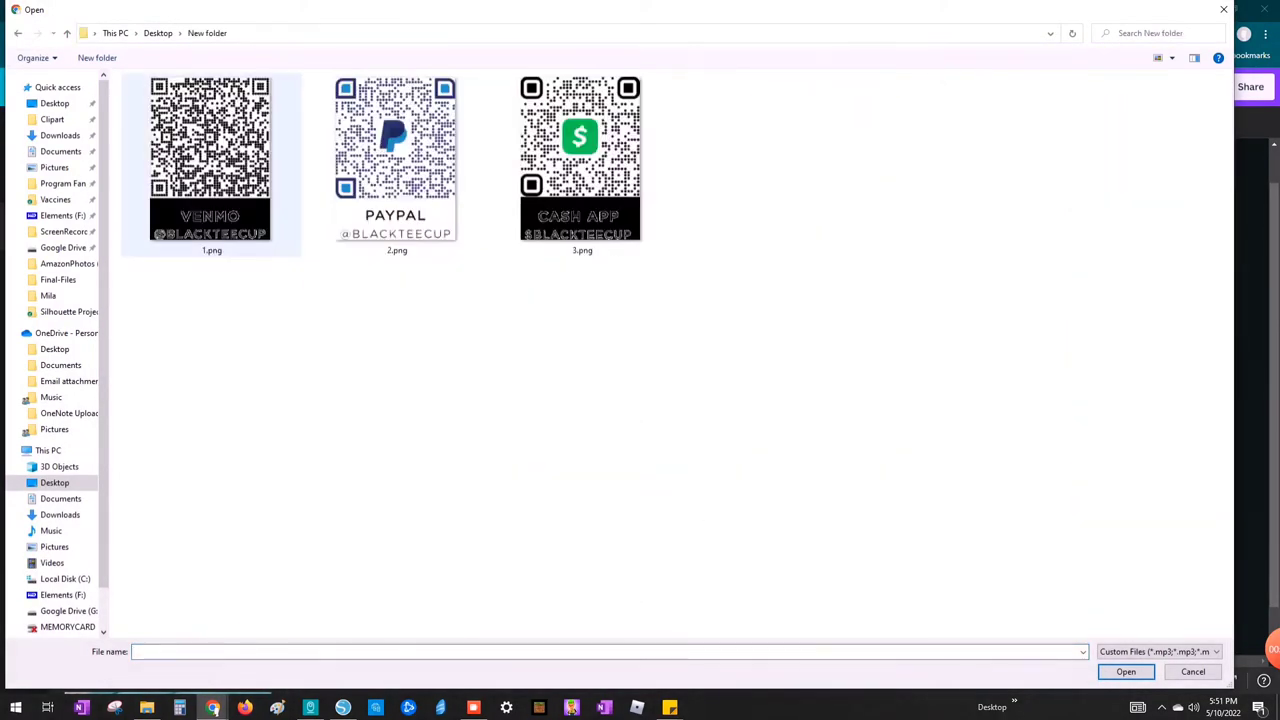
{"action": "left_click", "coordinate": [211, 165]}
{"action": "double_click", "coordinate": [211, 165]}
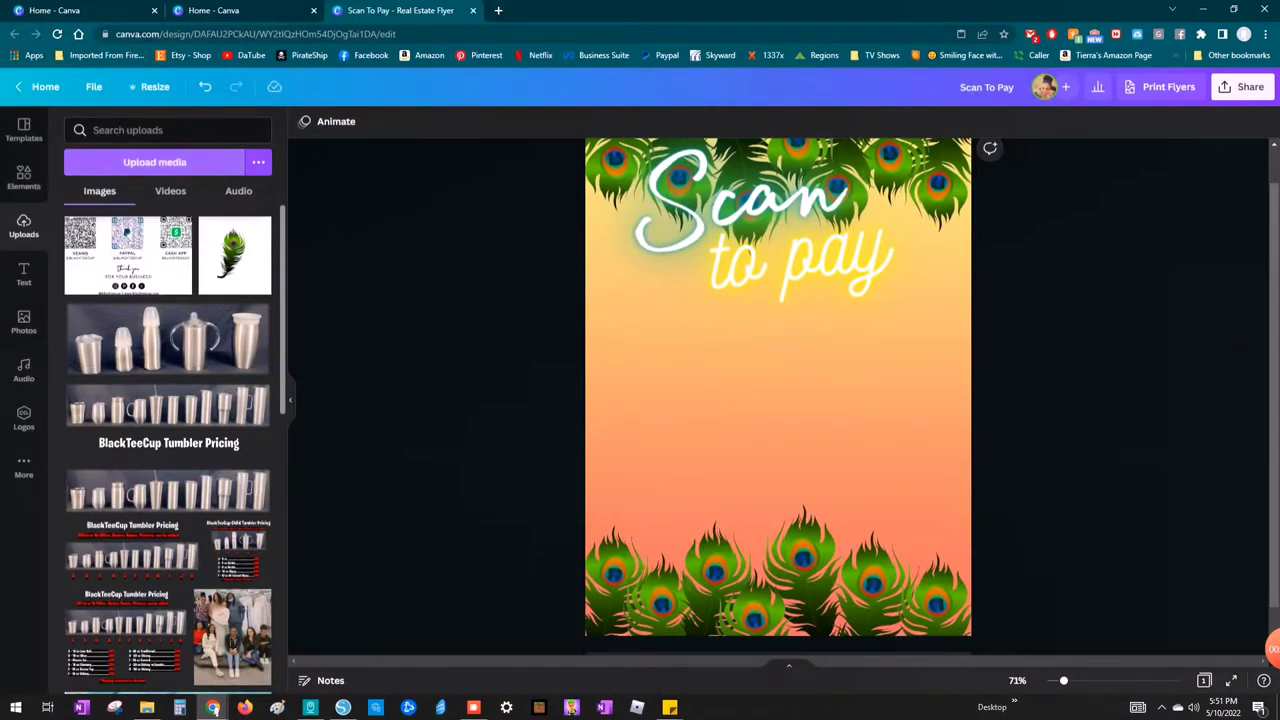
Step: Upload the QR code images 2.png and 3.png and arrange the Cash App, PayPal and Venmo codes in a row below the title
{"action": "left_click", "coordinate": [154, 162]}
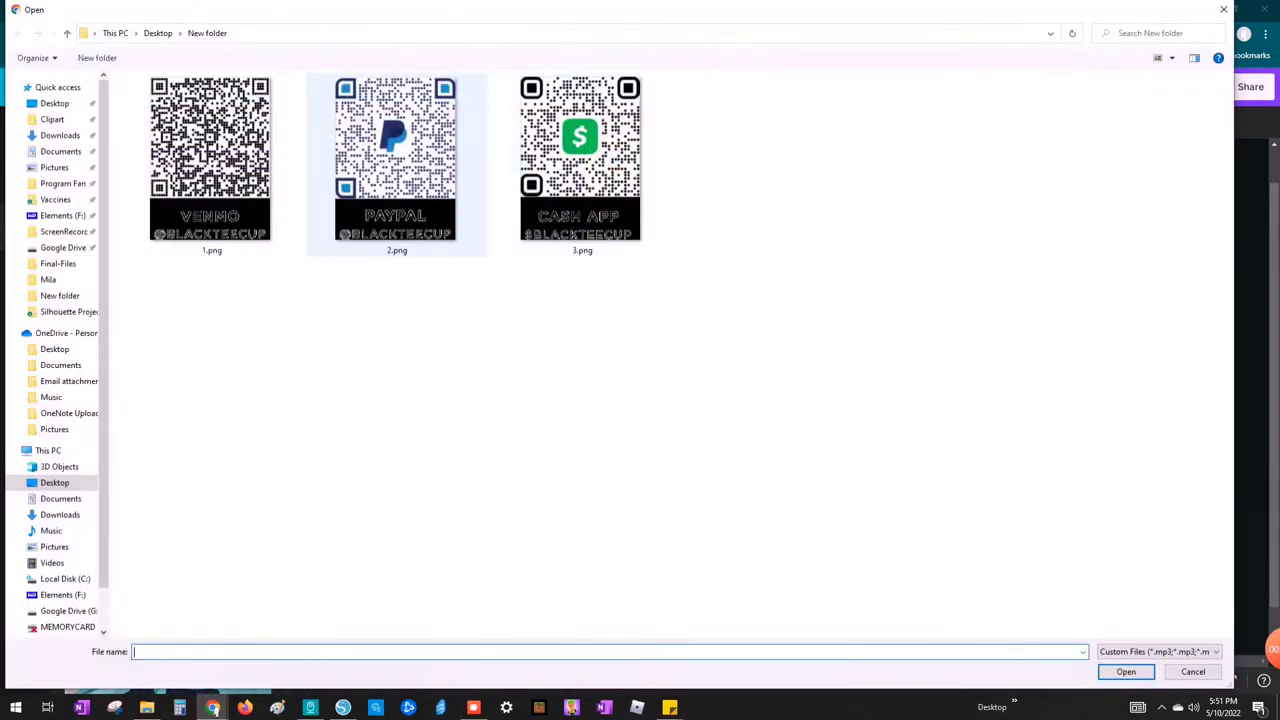
{"action": "left_click", "coordinate": [396, 160]}
{"action": "left_click", "coordinate": [581, 160], "text": "ctrl"}
{"action": "key", "text": "Return"}
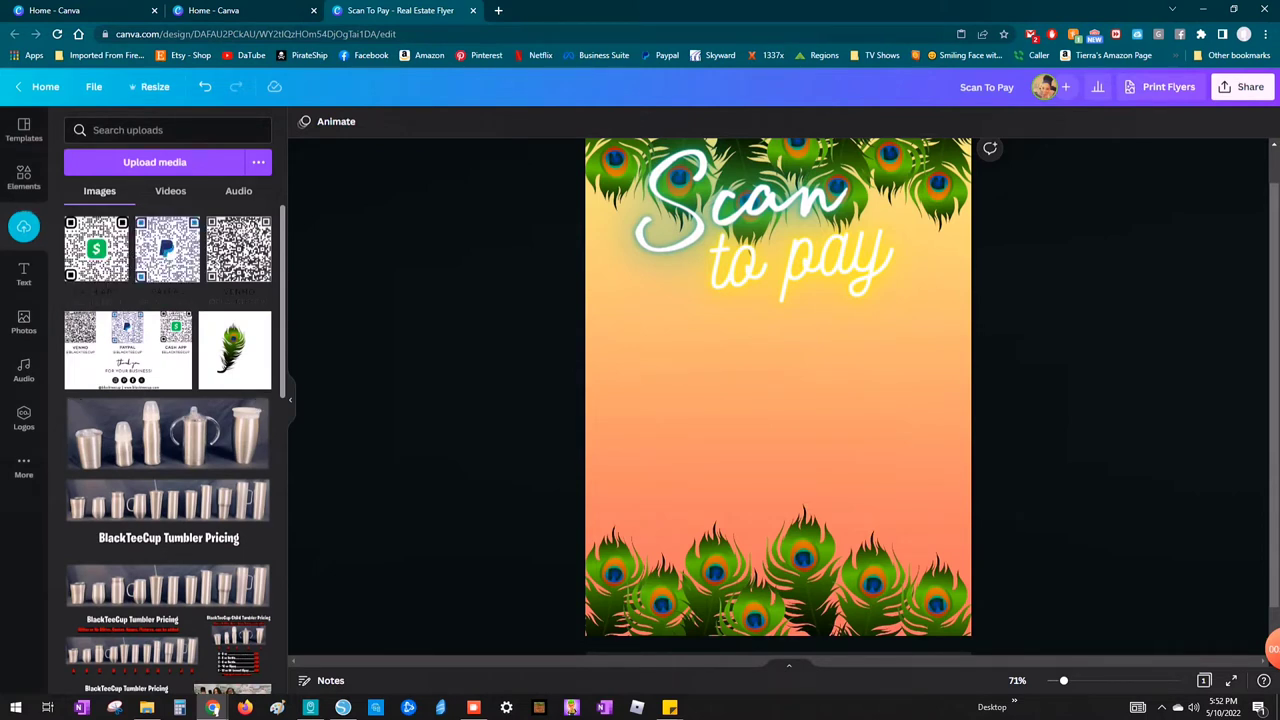
{"action": "left_click", "coordinate": [96, 248]}
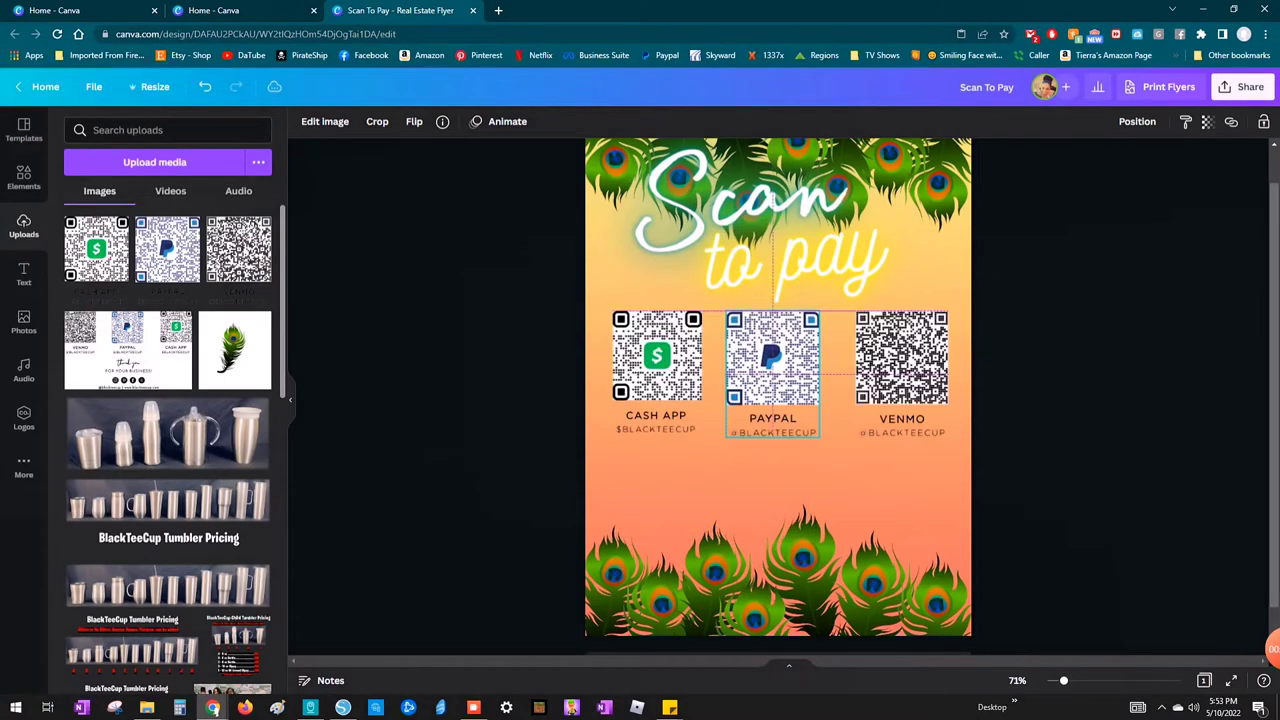
{"action": "left_click", "coordinate": [901, 370]}
Step: Show the SCAN TO PAY SIGN design in Silhouette Studio side by side with the Canva flyer
{"action": "left_click", "coordinate": [343, 707]}
{"action": "key", "text": "super+Left"}
{"action": "left_click", "coordinate": [850, 215]}
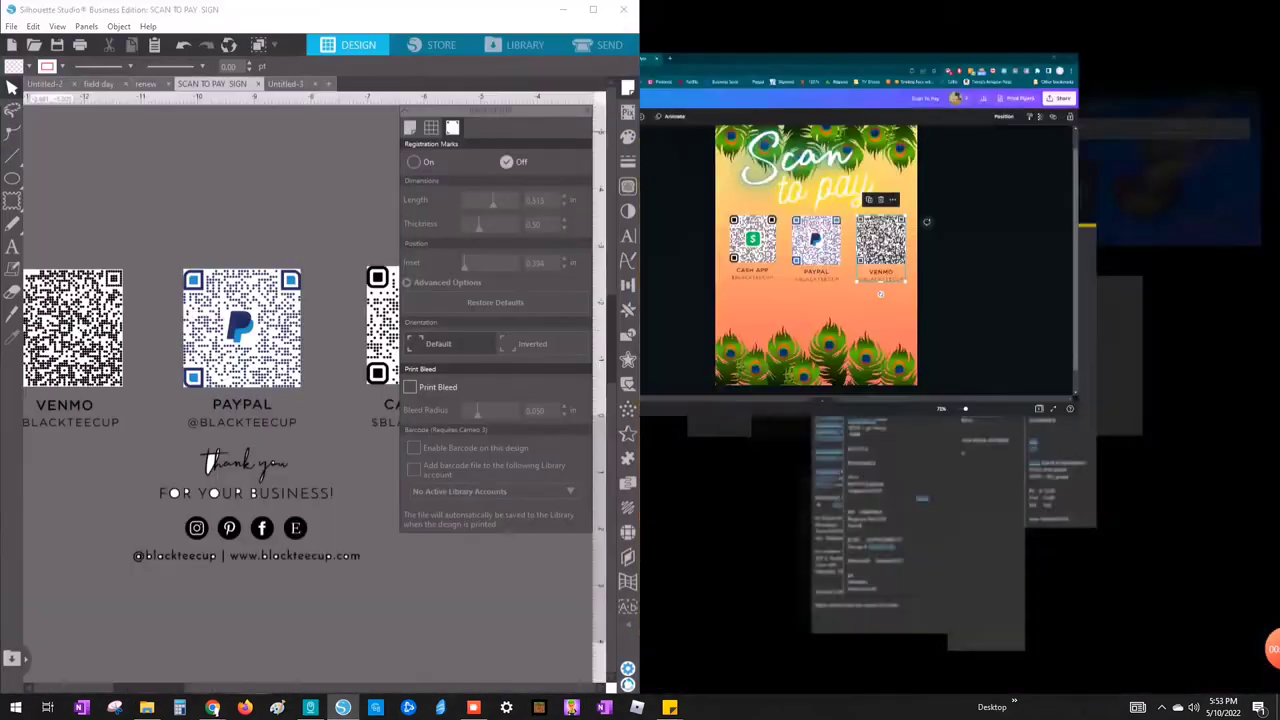
{"action": "left_click", "coordinate": [931, 400]}
{"action": "left_click", "coordinate": [737, 470]}
{"action": "scroll", "coordinate": [978, 450], "scroll_direction": "down", "scroll_amount": 1}
Step: Add the "Certificate of Completion" text template below the QR codes and change its heading to "Thank you"
{"action": "left_click", "coordinate": [664, 274]}
{"action": "scroll", "coordinate": [755, 590], "scroll_direction": "down", "scroll_amount": 5}
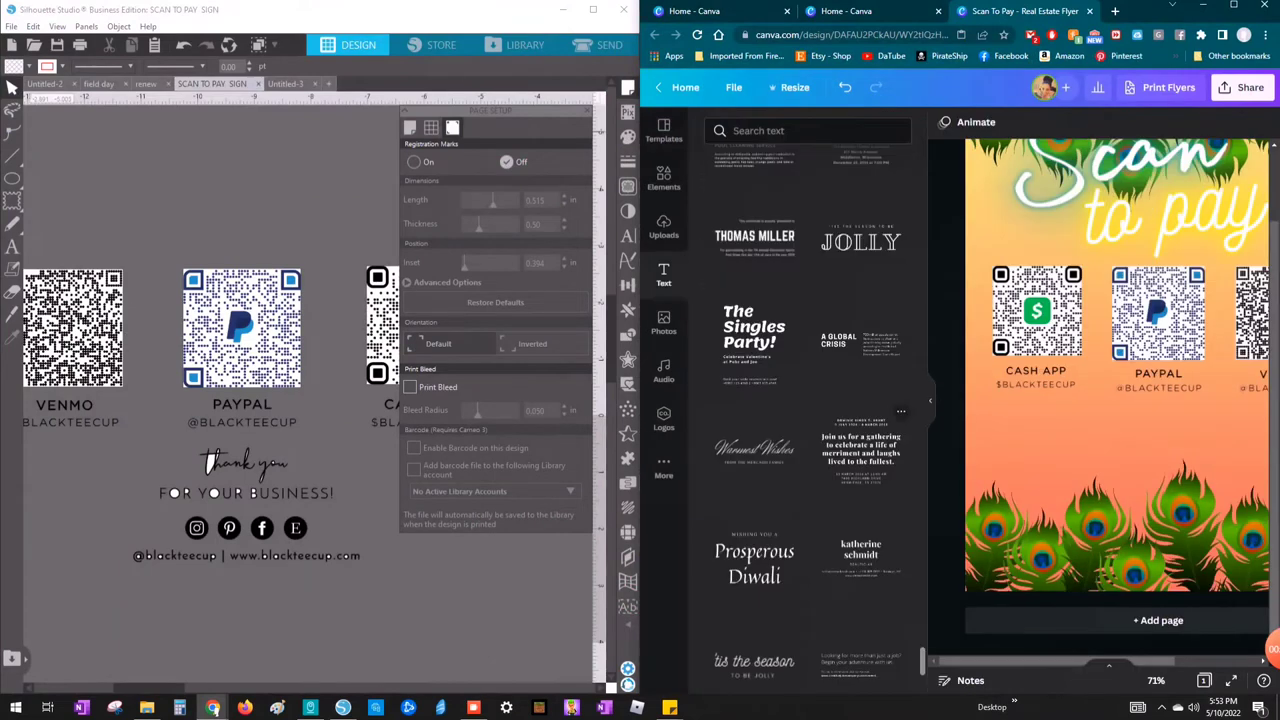
{"action": "left_click", "coordinate": [754, 500]}
{"action": "left_click_drag", "start_coordinate": [1130, 335], "coordinate": [1130, 450]}
{"action": "double_click", "coordinate": [1130, 450]}
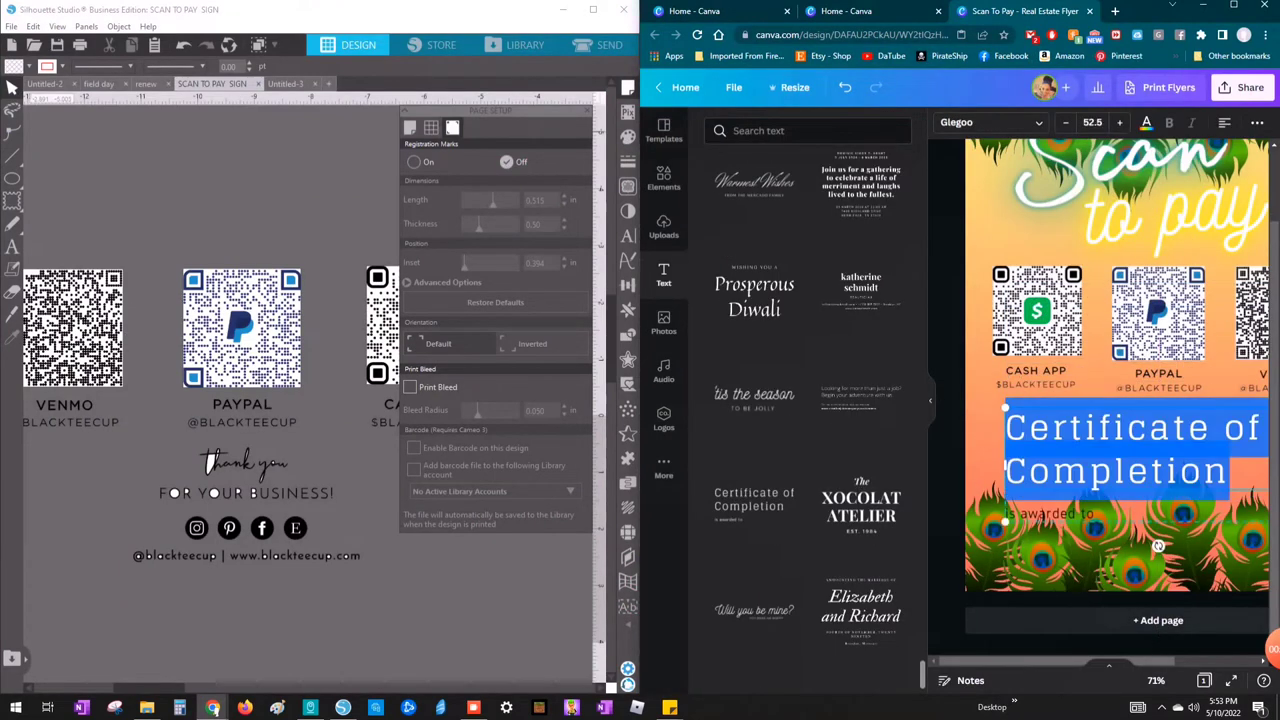
{"action": "type", "text": "Thank you"}
{"action": "key", "text": "Return"}
{"action": "left_click", "coordinate": [1150, 395]}
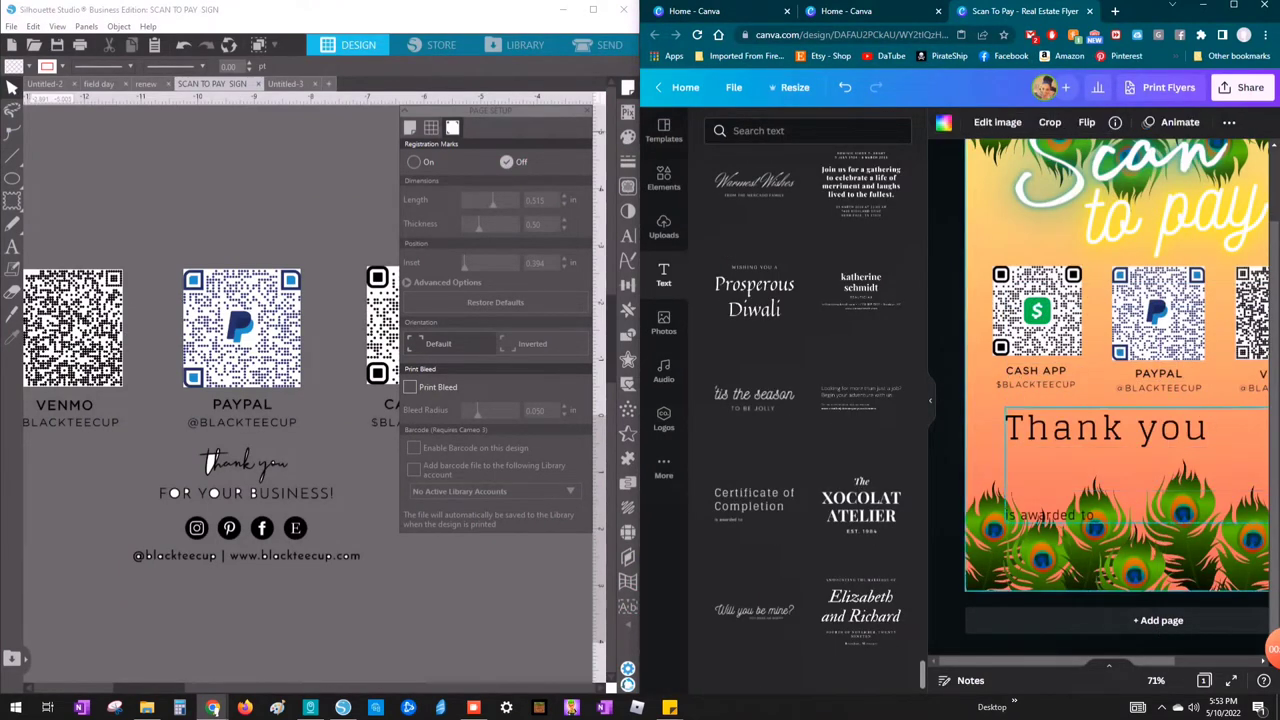
Step: Delete the "Thank you" heading and "is awarded to" line, and widen the Canva window beside the Silhouette Studio design
{"action": "left_click", "coordinate": [1106, 430]}
{"action": "key", "text": "Delete"}
{"action": "double_click", "coordinate": [1050, 515]}
{"action": "key", "text": "Delete"}
{"action": "left_click", "coordinate": [1100, 530]}
{"action": "left_click_drag", "start_coordinate": [640, 400], "coordinate": [377, 400]}
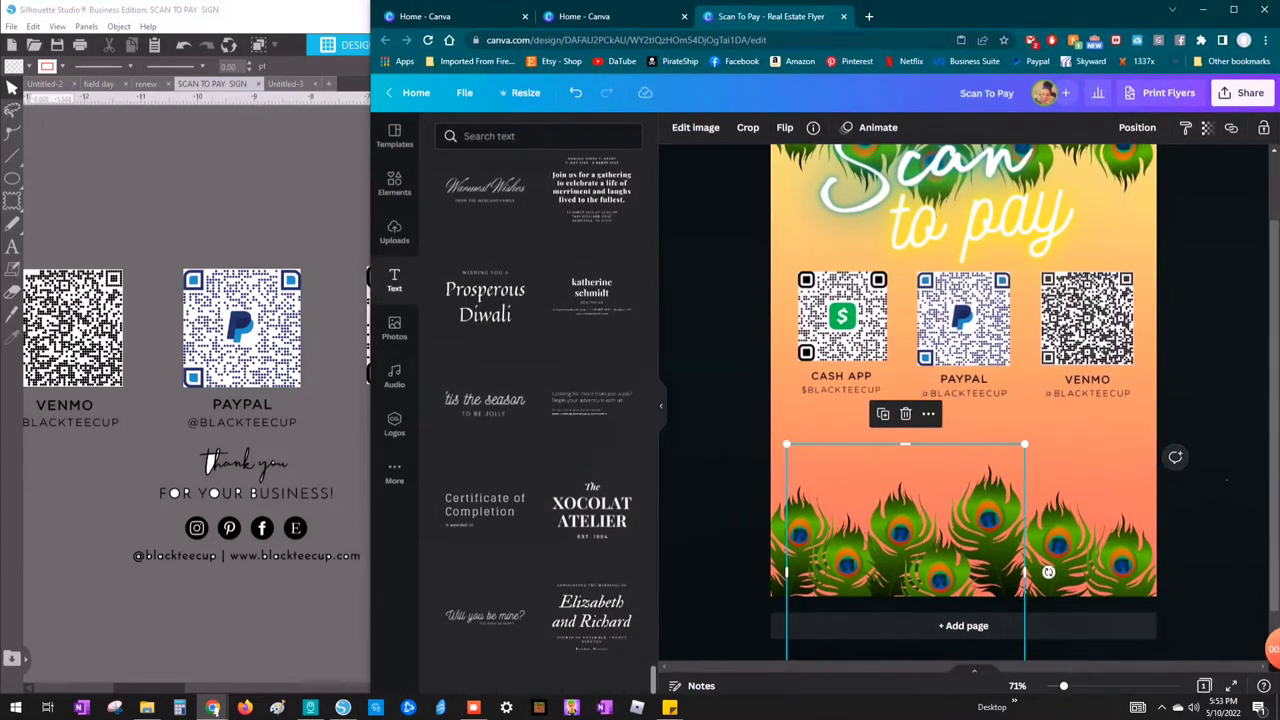
{"action": "key", "text": "Delete"}
{"action": "key", "text": "ctrl+z"}
Step: Add the script-style "salad" text template below the QR codes and change its heading to "thank you"
{"action": "scroll", "coordinate": [490, 428], "scroll_direction": "down", "scroll_amount": 4}
{"action": "scroll", "coordinate": [530, 450], "scroll_direction": "down", "scroll_amount": 10}
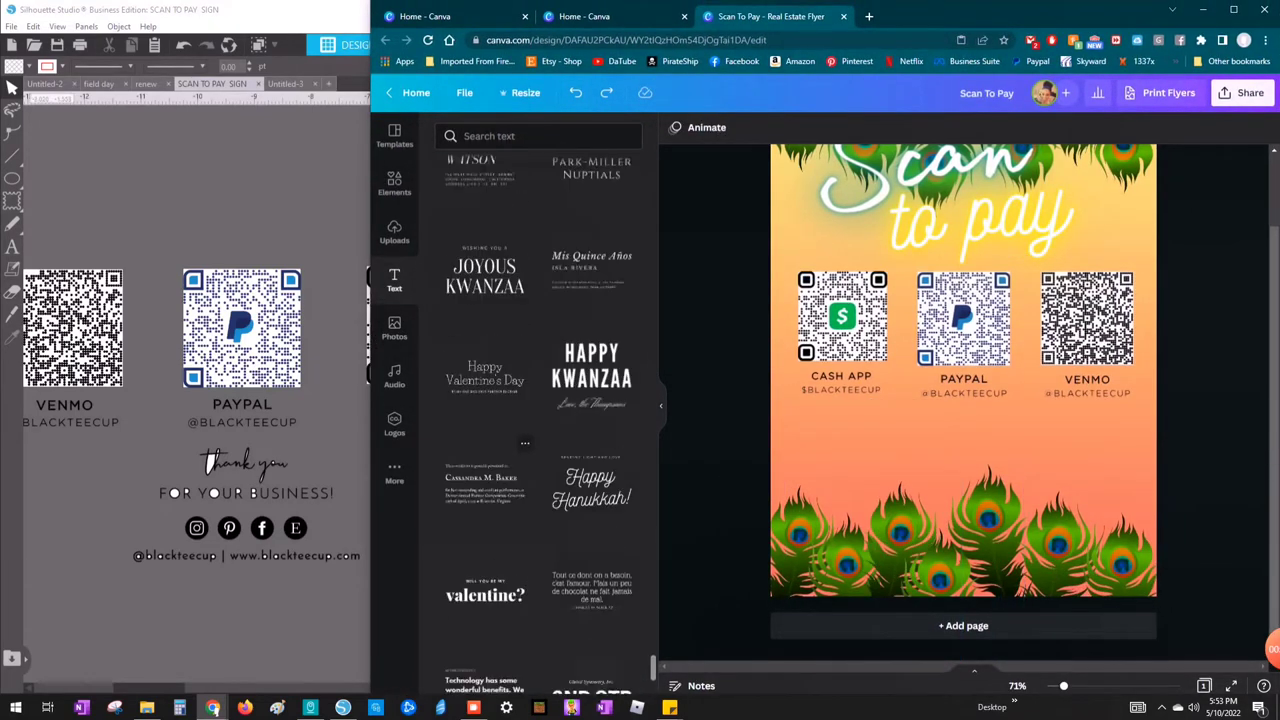
{"action": "scroll", "coordinate": [530, 450], "scroll_direction": "up", "scroll_amount": 11}
{"action": "scroll", "coordinate": [540, 450], "scroll_direction": "up", "scroll_amount": 10}
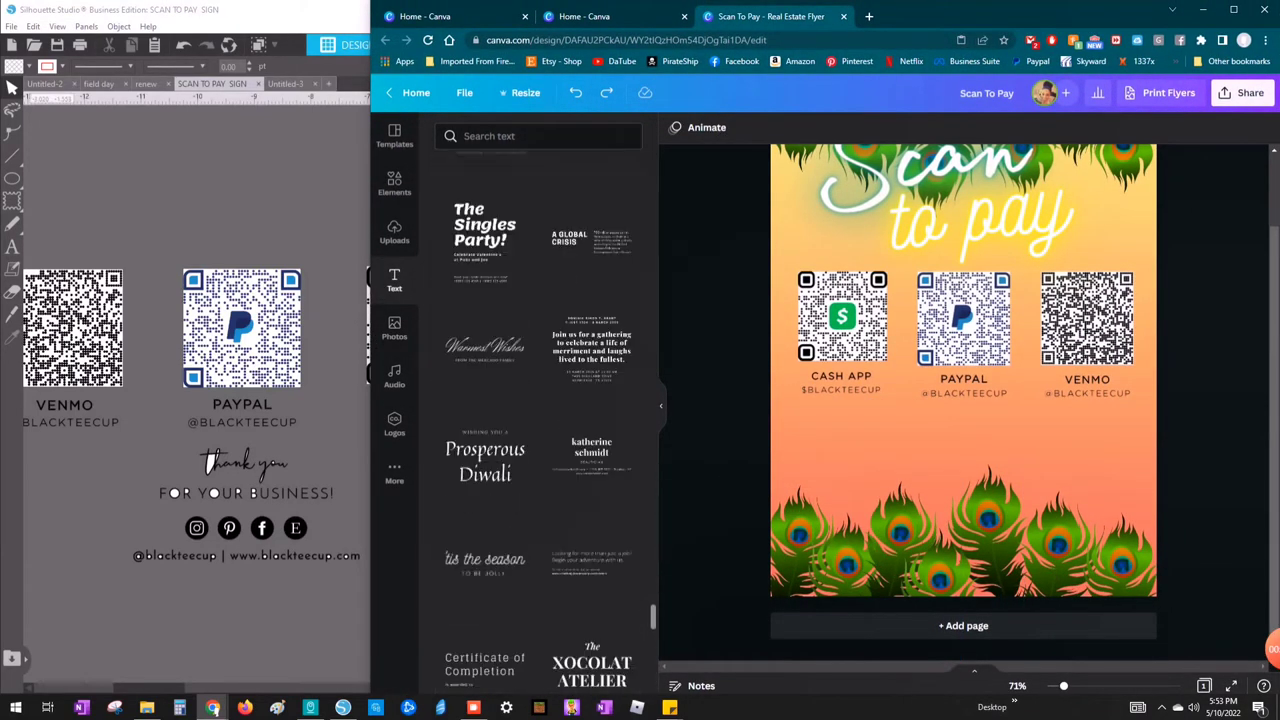
{"action": "scroll", "coordinate": [590, 490], "scroll_direction": "up", "scroll_amount": 10}
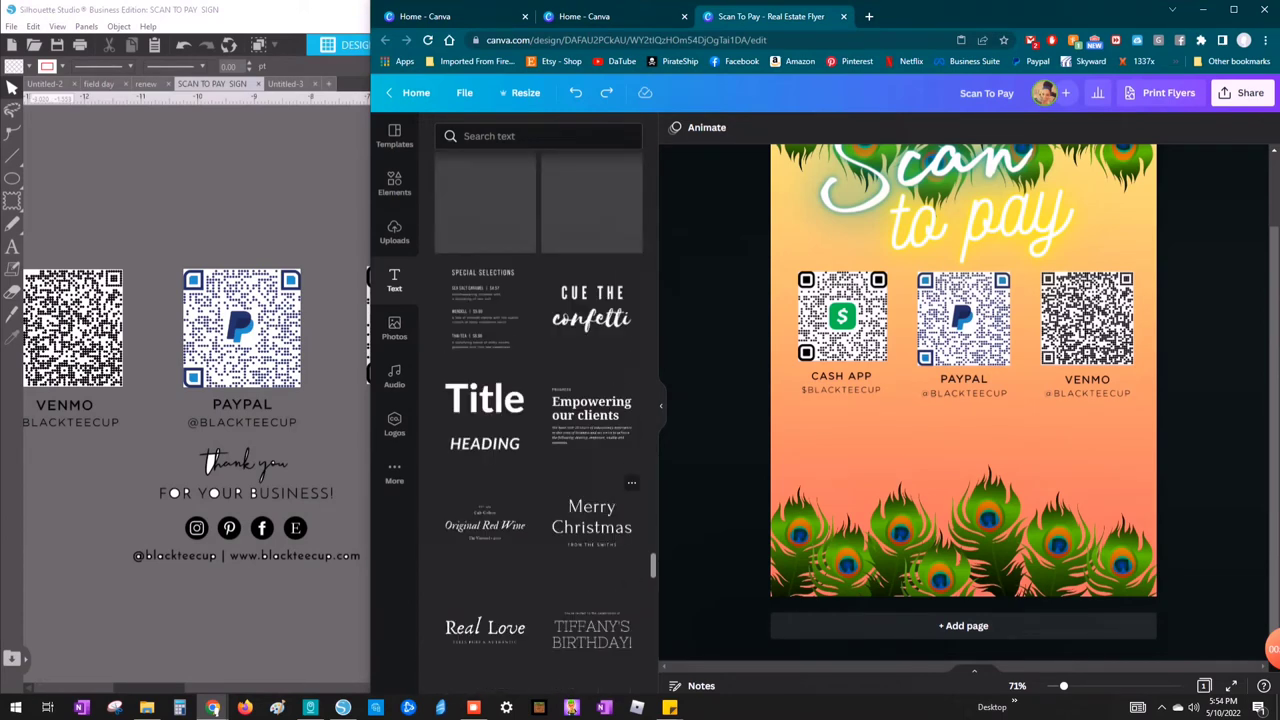
{"action": "scroll", "coordinate": [540, 450], "scroll_direction": "up", "scroll_amount": 10}
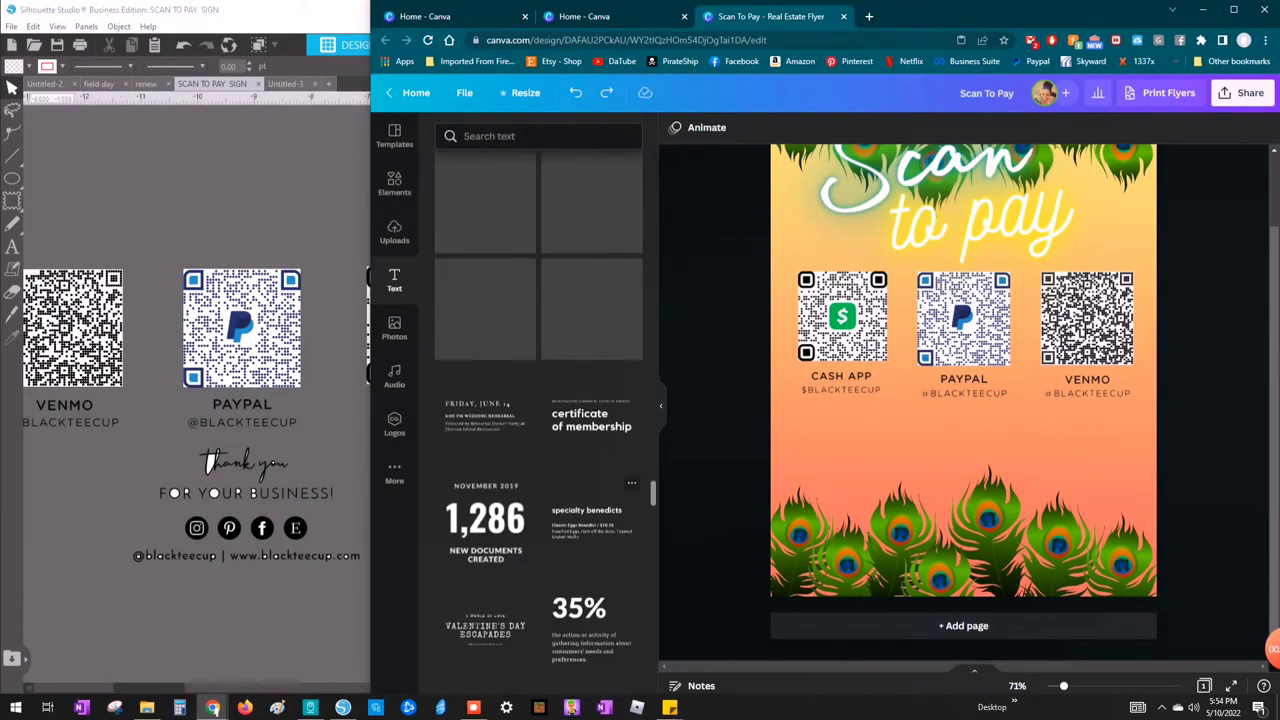
{"action": "left_click", "coordinate": [485, 478]}
{"action": "left_click_drag", "start_coordinate": [898, 322], "coordinate": [918, 446]}
{"action": "double_click", "coordinate": [918, 446]}
{"action": "type", "text": "thank you"}
Step: Replace the small text under the "thank you" heading with "for your business!"
{"action": "double_click", "coordinate": [940, 493]}
{"action": "type", "text": "for "}
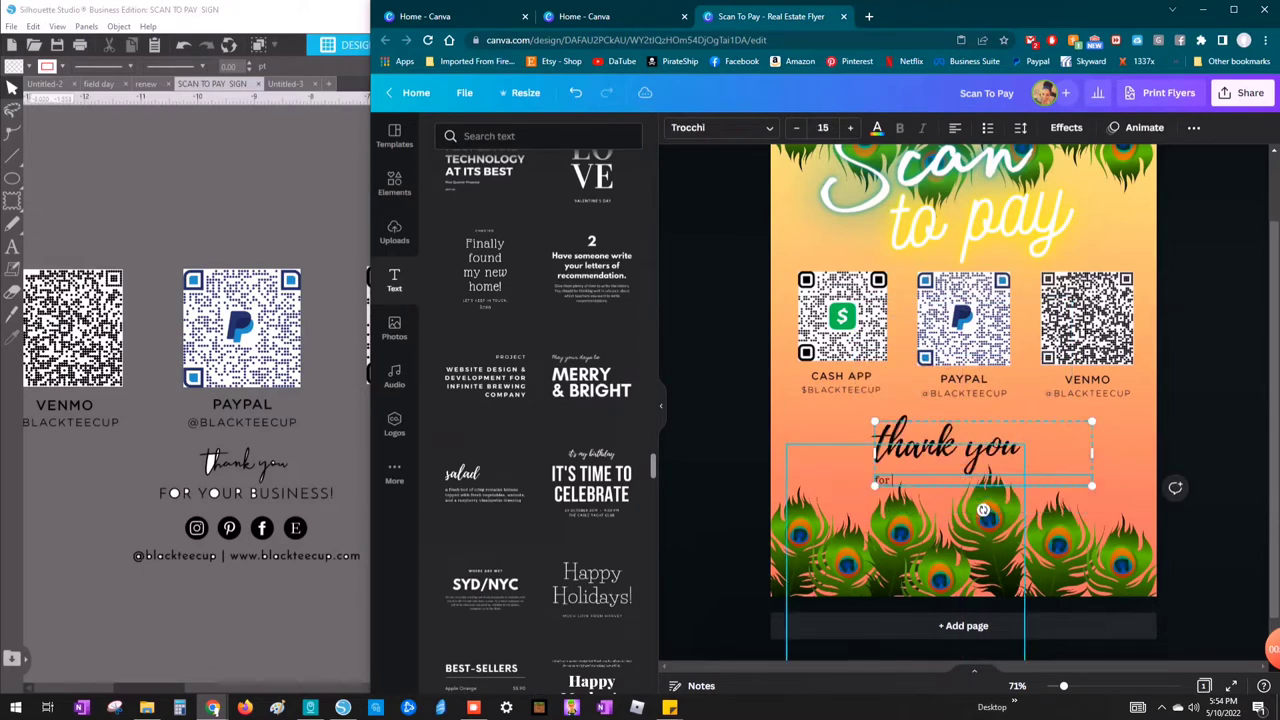
{"action": "type", "text": "!"}
Step: Center-align both the "thank you" heading and the "for your business!" line
{"action": "left_click", "coordinate": [947, 447]}
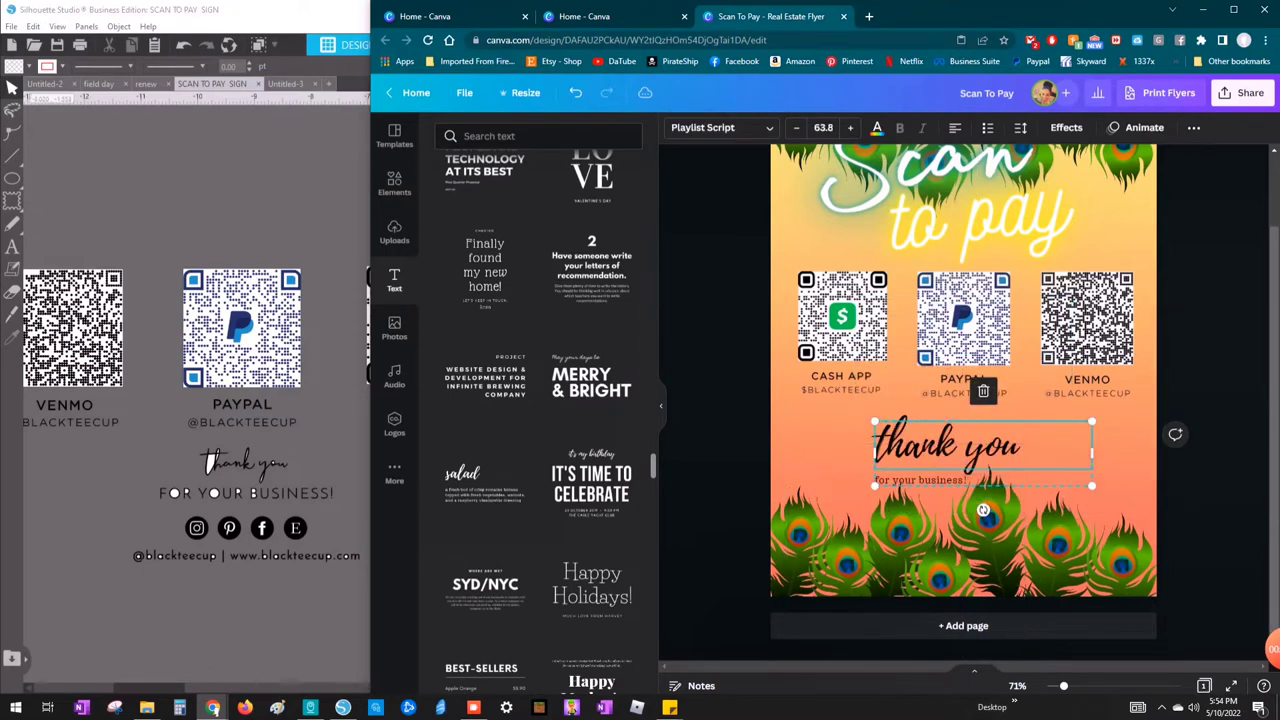
{"action": "left_click", "coordinate": [955, 128]}
{"action": "left_click", "coordinate": [930, 481]}
{"action": "left_click", "coordinate": [955, 128]}
{"action": "left_click", "coordinate": [1207, 570]}
{"action": "double_click", "coordinate": [948, 480]}
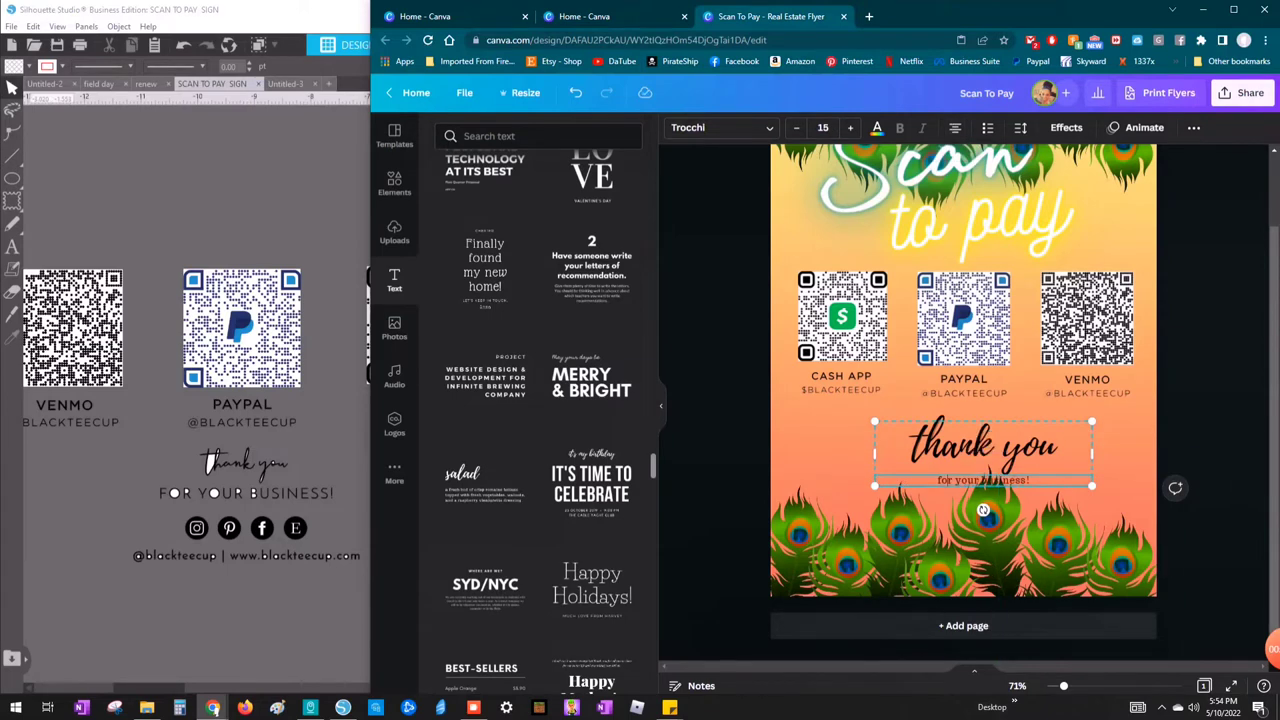
Step: Place the recently used peach brush stroke behind the thank-you text and make it partly transparent
{"action": "left_click", "coordinate": [394, 424]}
{"action": "left_click", "coordinate": [394, 183]}
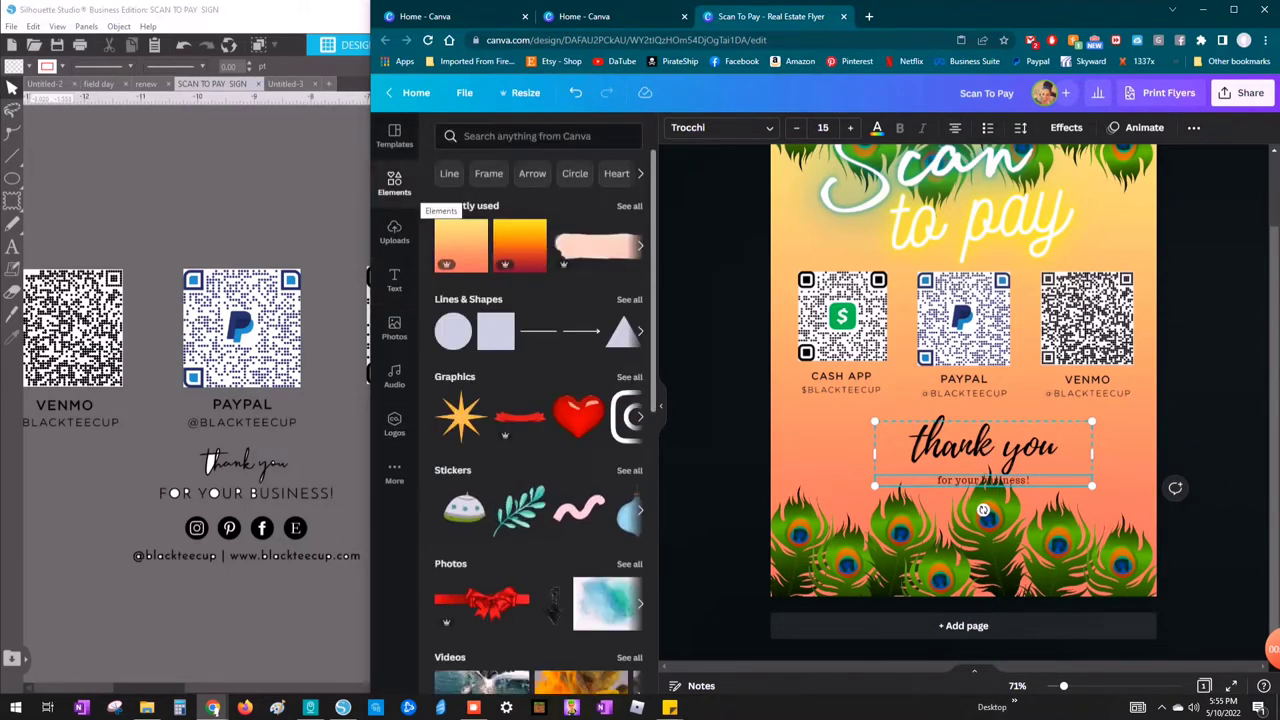
{"action": "left_click", "coordinate": [597, 247]}
{"action": "mouse_move", "coordinate": [940, 347]}
{"action": "left_mouse_down"}
{"action": "mouse_move", "coordinate": [936, 467]}
{"action": "mouse_move", "coordinate": [939, 456]}
{"action": "left_mouse_up"}
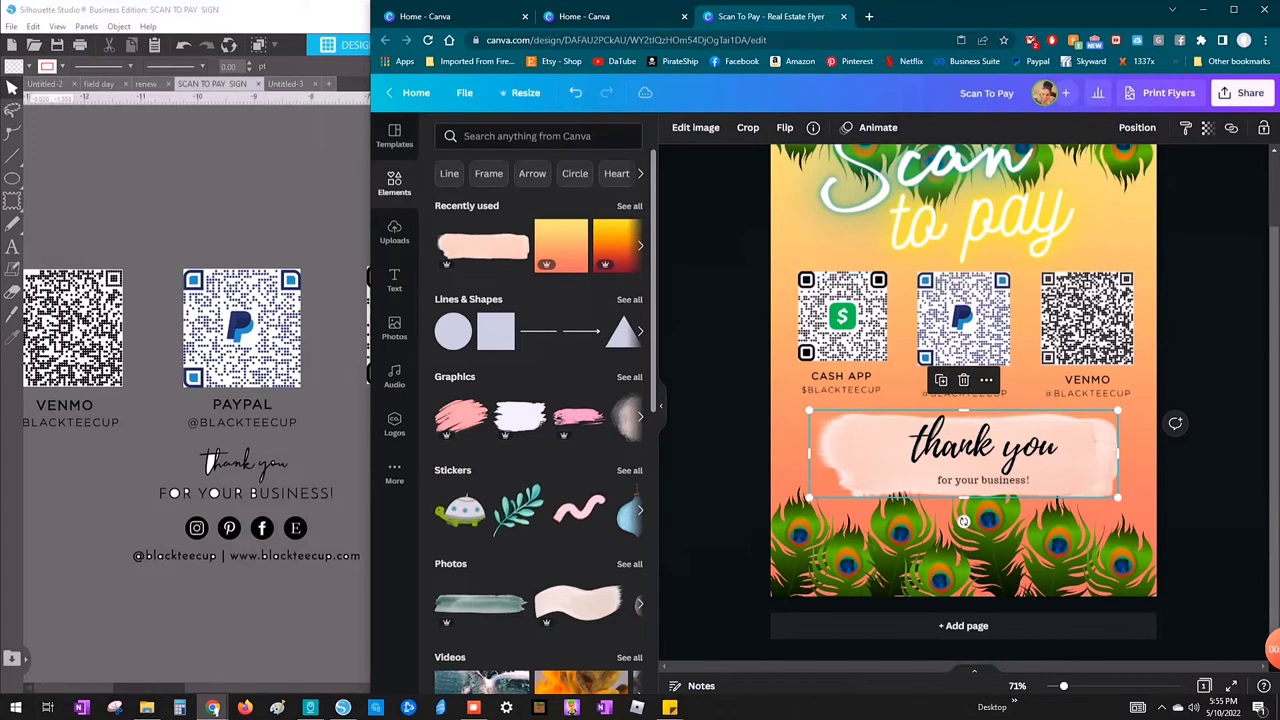
{"action": "left_click", "coordinate": [1207, 127]}
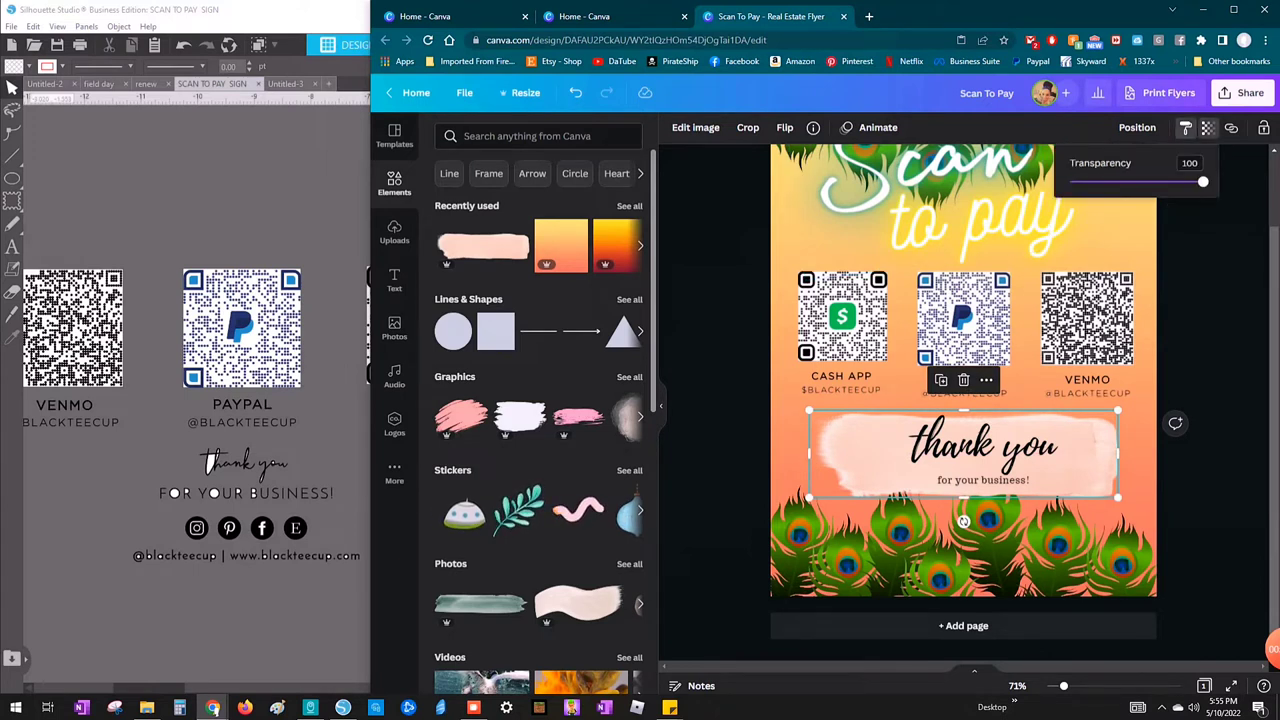
{"action": "left_click_drag", "start_coordinate": [1208, 181], "coordinate": [1153, 181]}
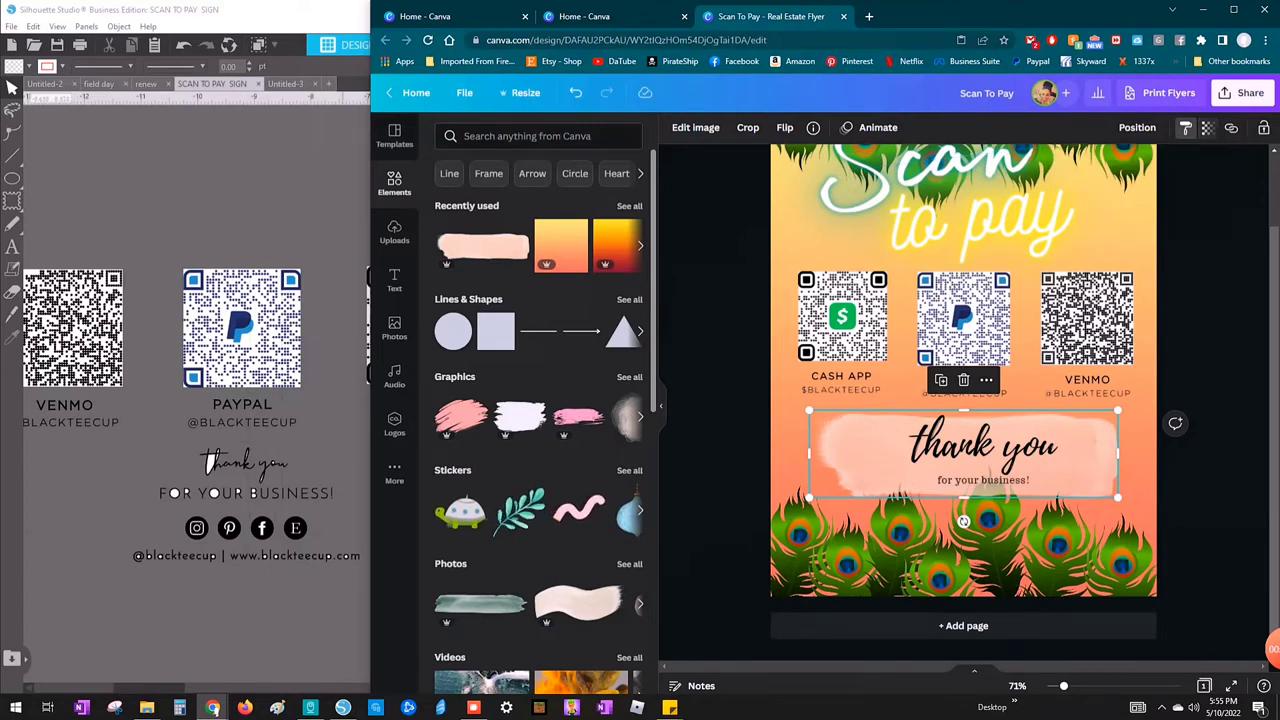
Step: Paste a copy of the thank-you text group slightly below the original and maximize the Canva window
{"action": "left_click", "coordinate": [629, 205]}
{"action": "scroll", "coordinate": [538, 420], "scroll_direction": "down", "scroll_amount": 10}
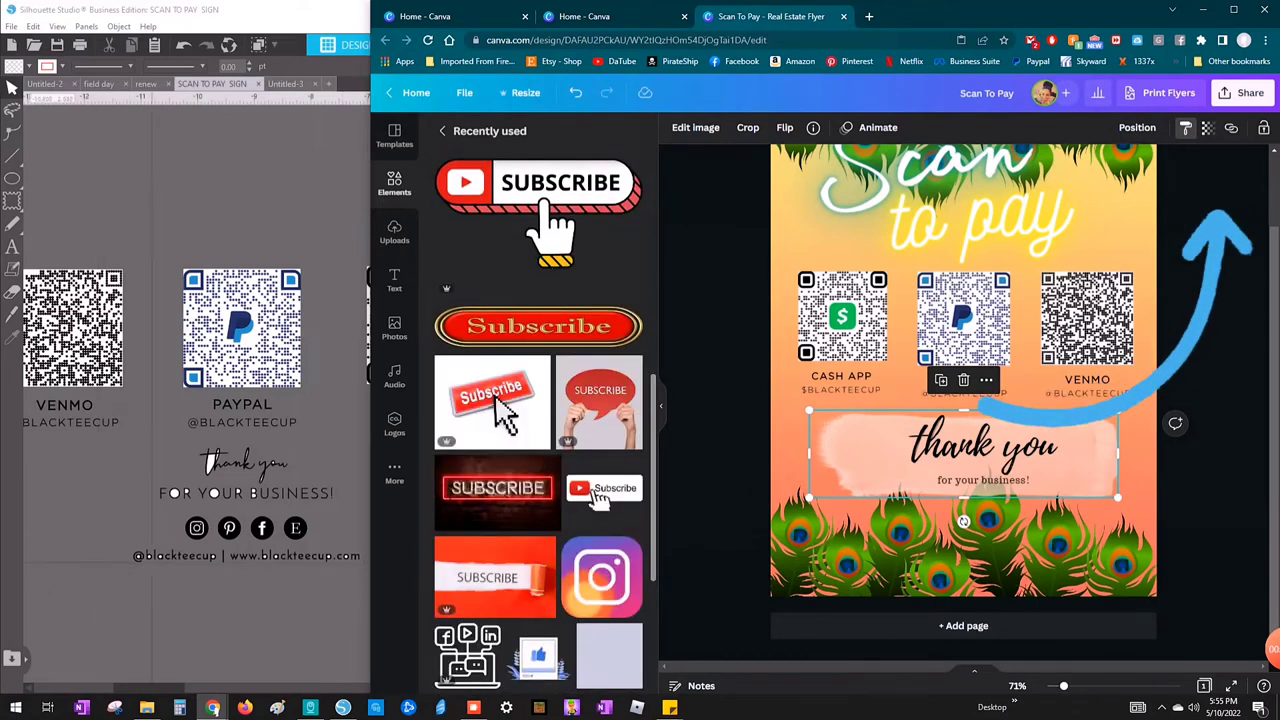
{"action": "left_click", "coordinate": [983, 480]}
{"action": "key", "text": "ctrl+v"}
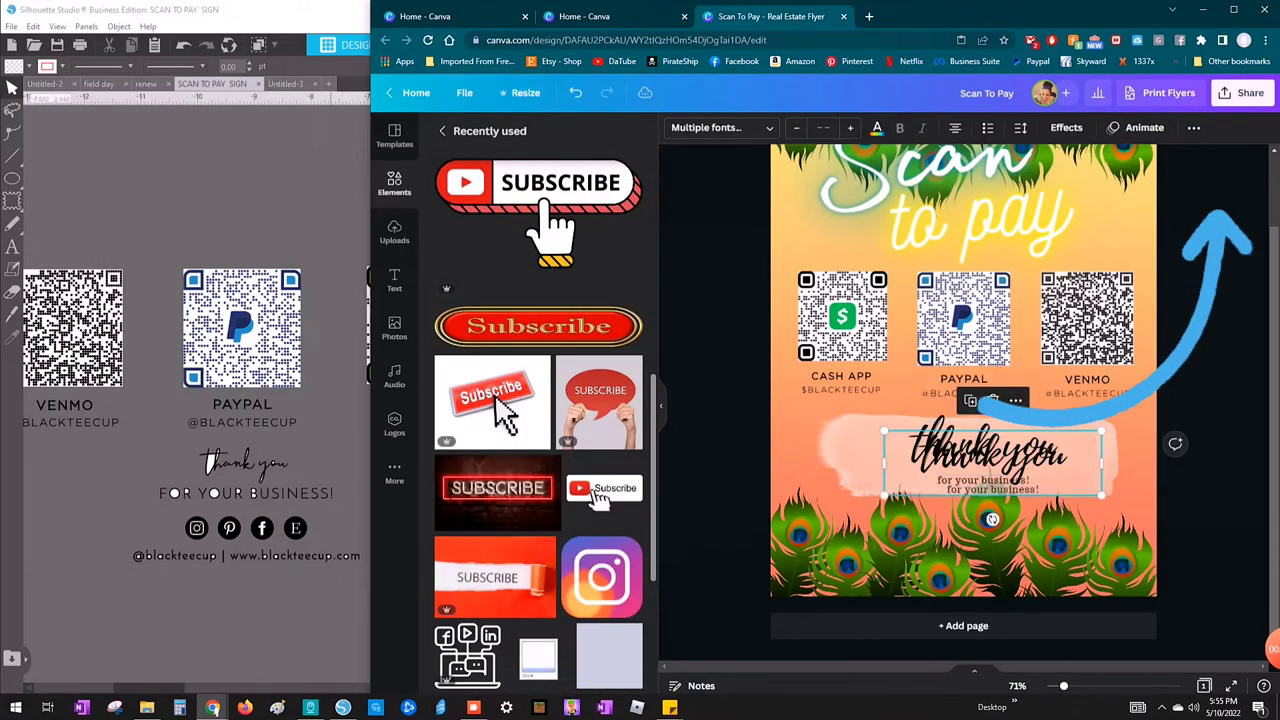
{"action": "left_click_drag", "start_coordinate": [994, 491], "coordinate": [985, 502]}
{"action": "left_click", "coordinate": [986, 469]}
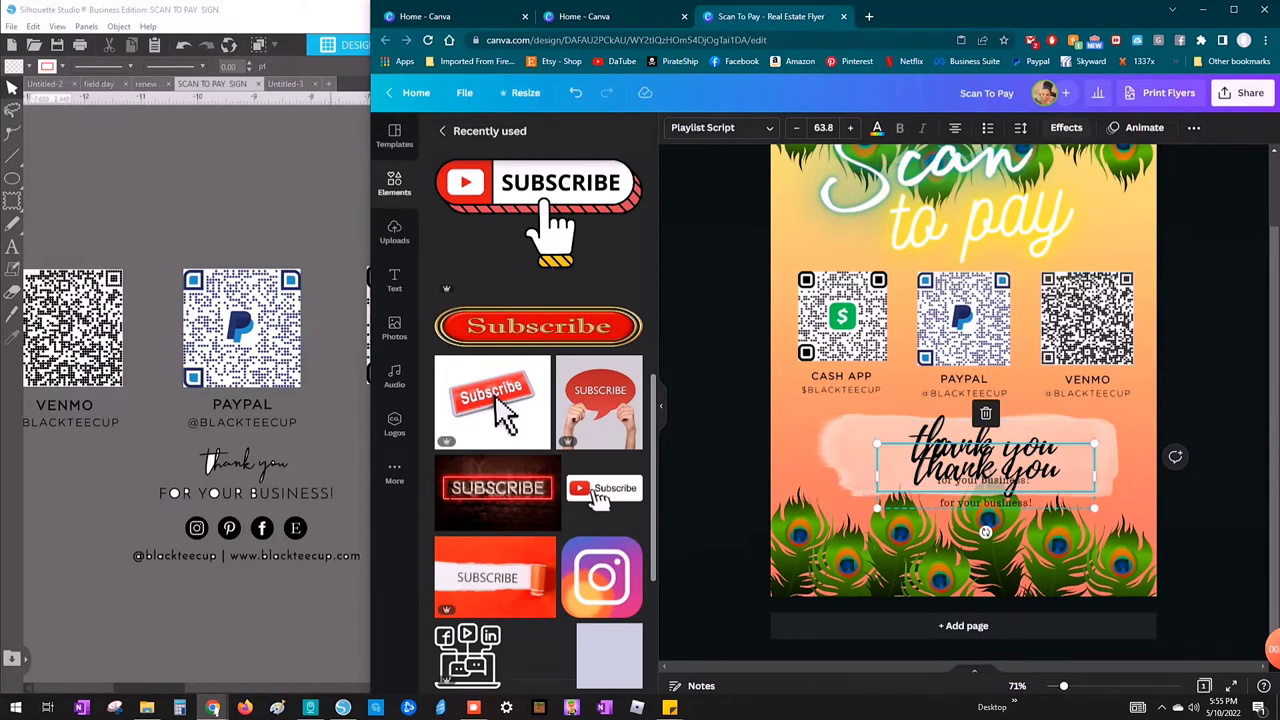
{"action": "left_click", "coordinate": [1234, 9]}
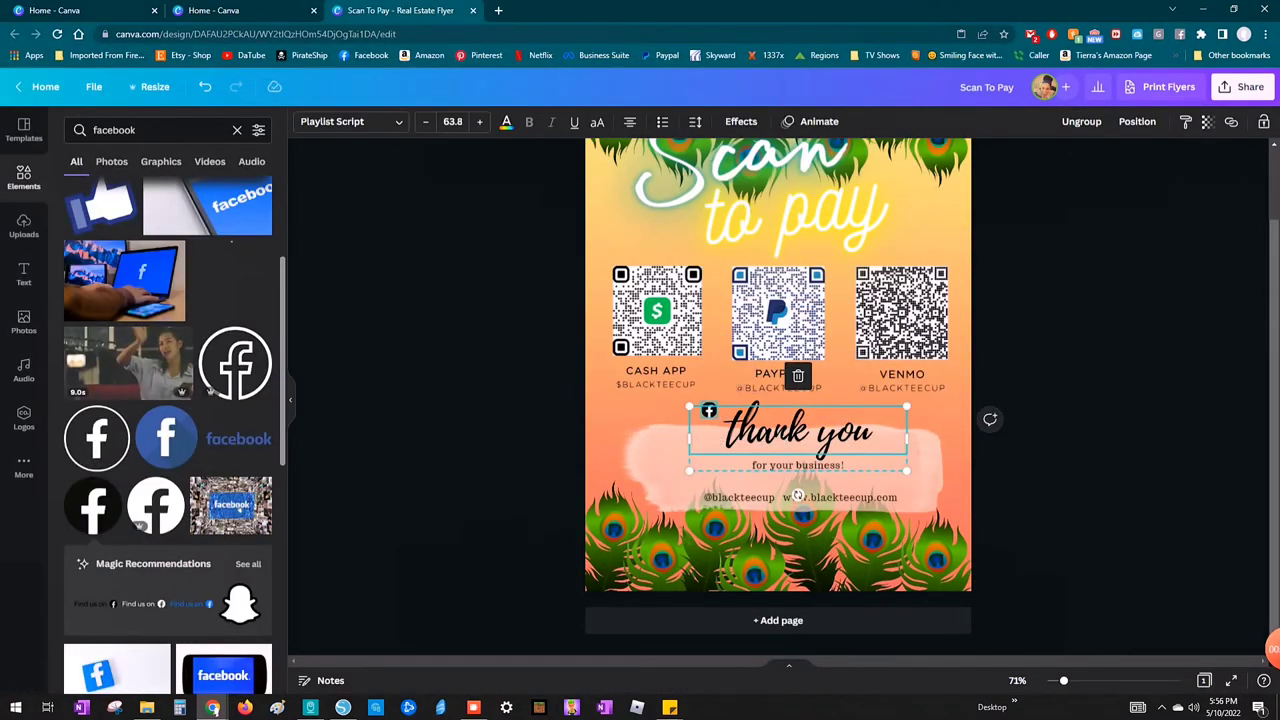
{"action": "left_click_drag", "start_coordinate": [709, 410], "coordinate": [739, 479]}
{"action": "double_click", "coordinate": [115, 130]}
{"action": "type", "text": "instagram"}
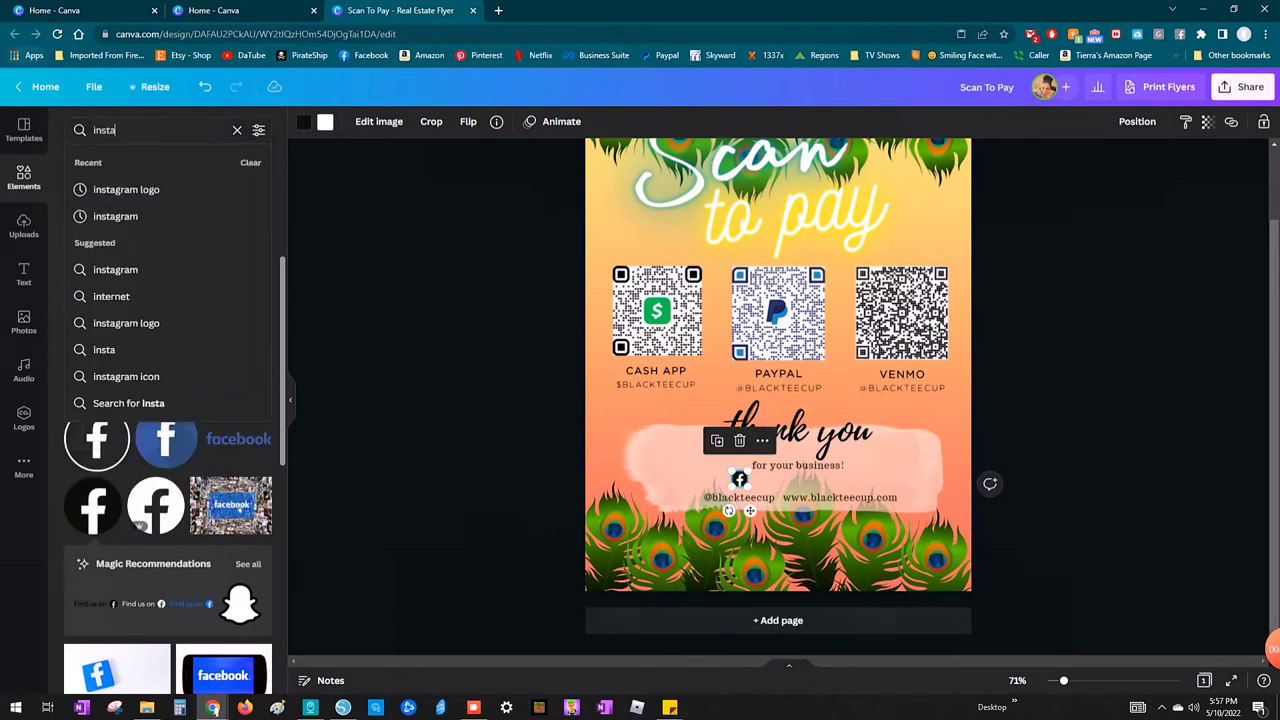
{"action": "key", "text": "Return"}
{"action": "scroll", "coordinate": [168, 400], "scroll_direction": "down", "scroll_amount": 4}
{"action": "scroll", "coordinate": [178, 390], "scroll_direction": "down", "scroll_amount": 1}
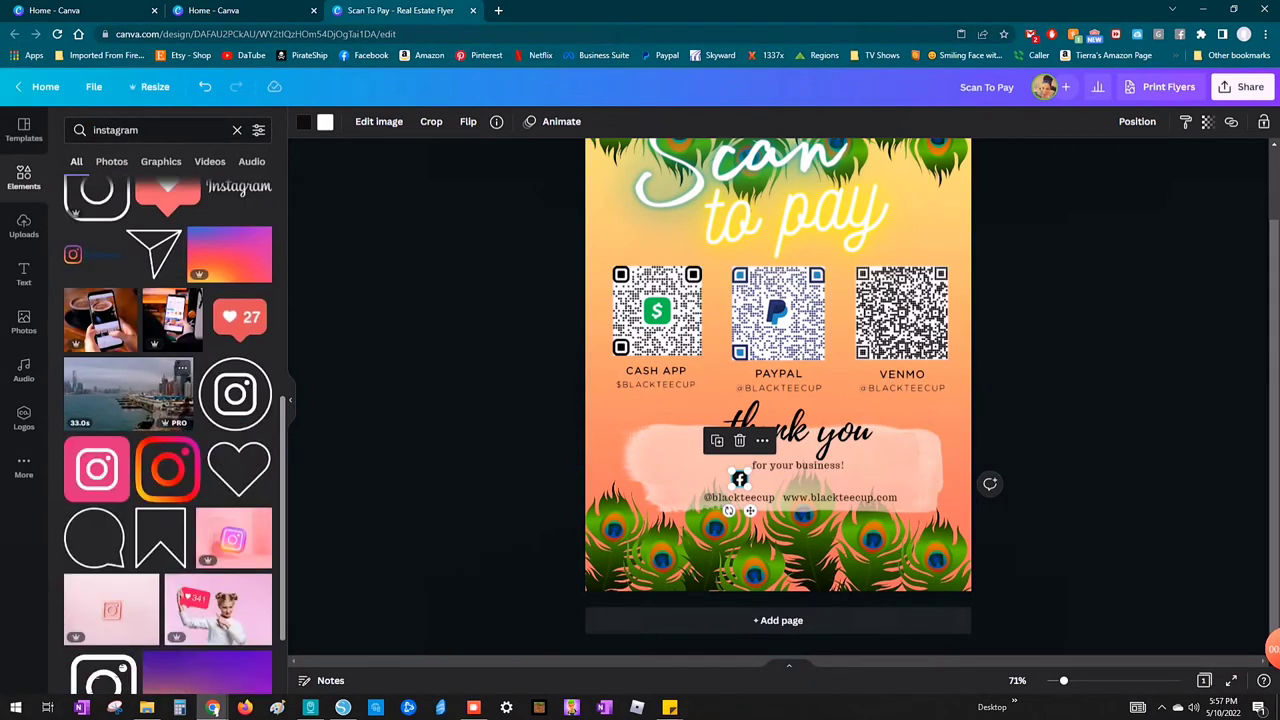
{"action": "scroll", "coordinate": [178, 380], "scroll_direction": "up", "scroll_amount": 7}
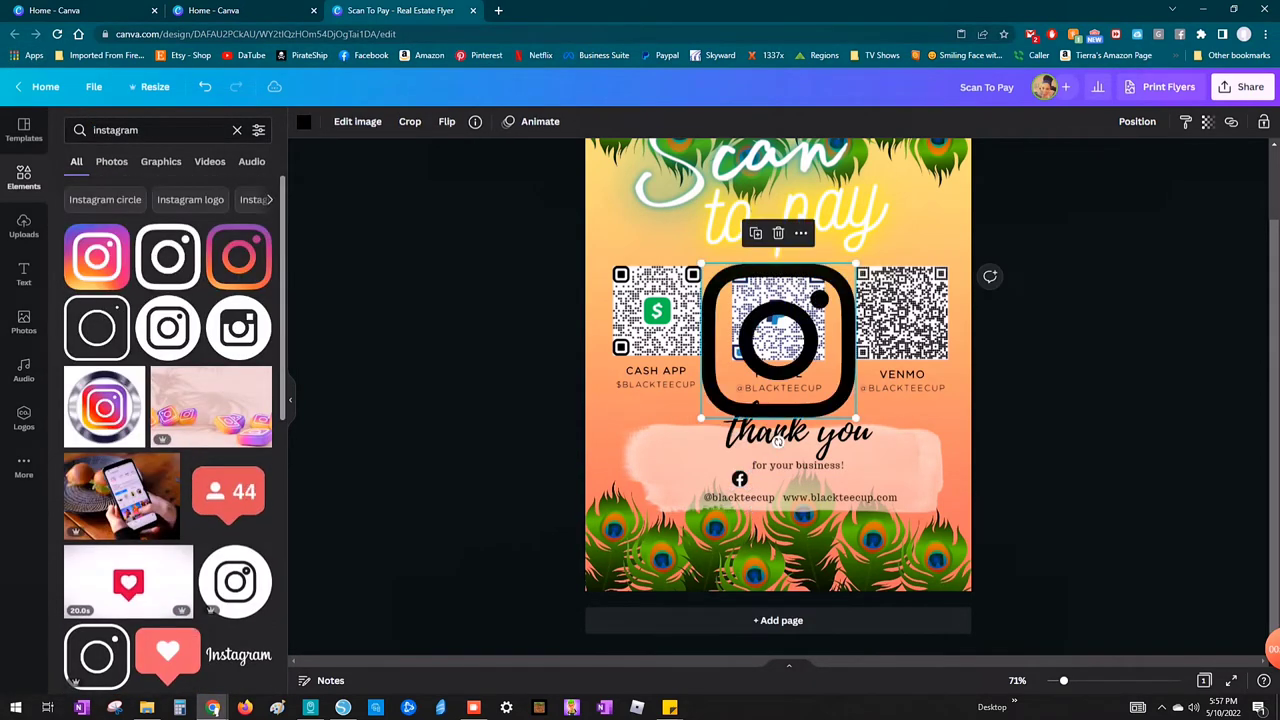
Step: Shrink the Instagram logo to match the Facebook icon and place it directly beside it
{"action": "left_click_drag", "start_coordinate": [856, 264], "coordinate": [788, 489]}
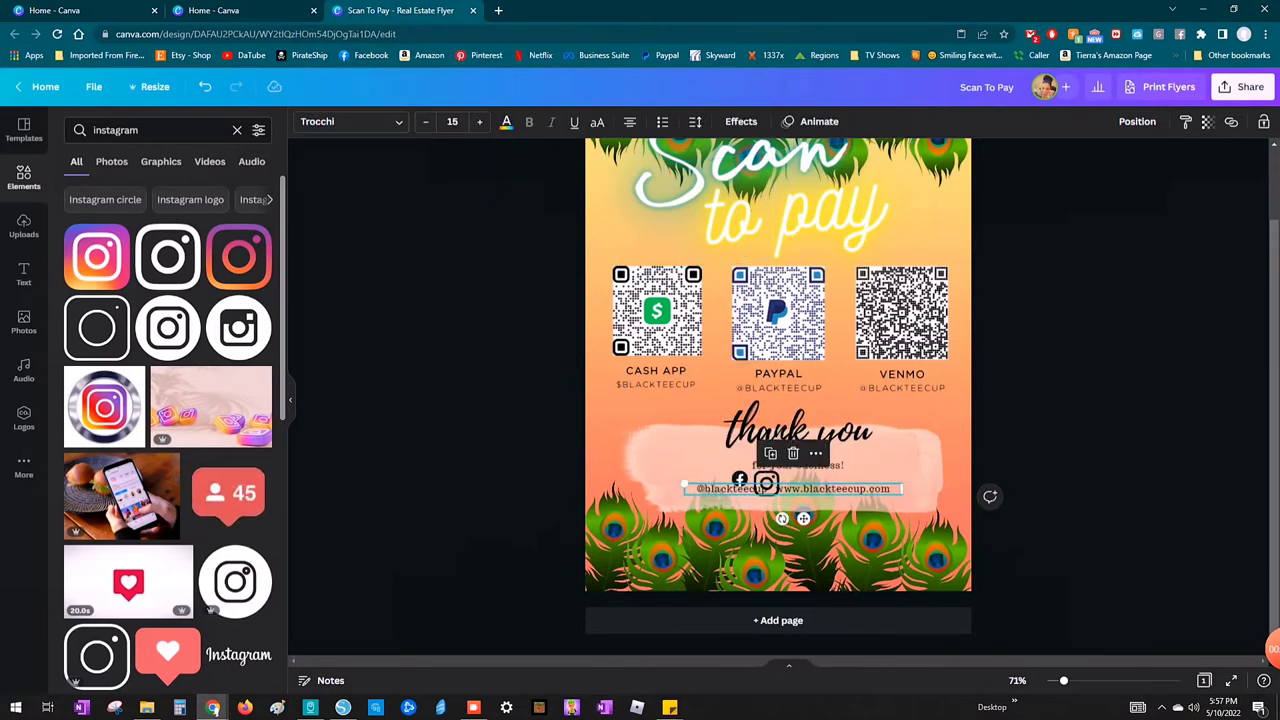
{"action": "key", "text": "ctrl+z"}
{"action": "left_click", "coordinate": [766, 483]}
{"action": "left_click_drag", "start_coordinate": [779, 496], "coordinate": [761, 478]}
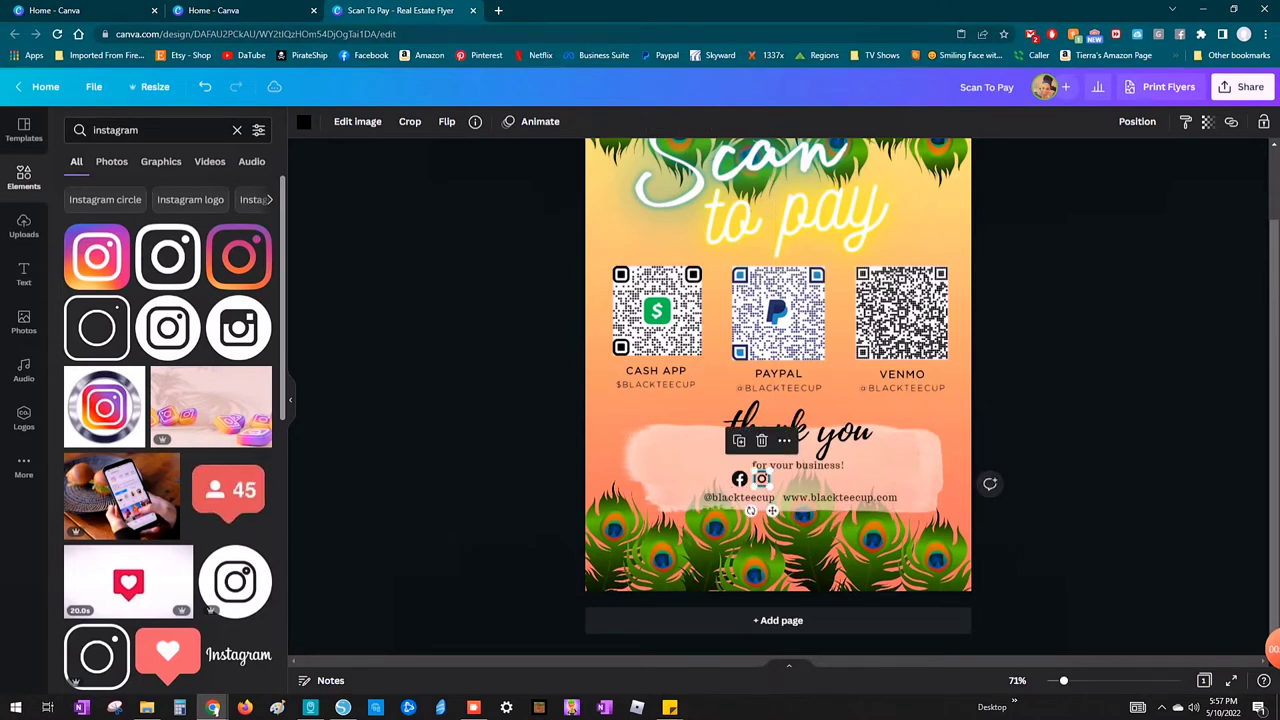
Step: Search the elements for "tiktok" and add the round black TikTok logo to the flyer
{"action": "double_click", "coordinate": [116, 130]}
{"action": "type", "text": "tiktok"}
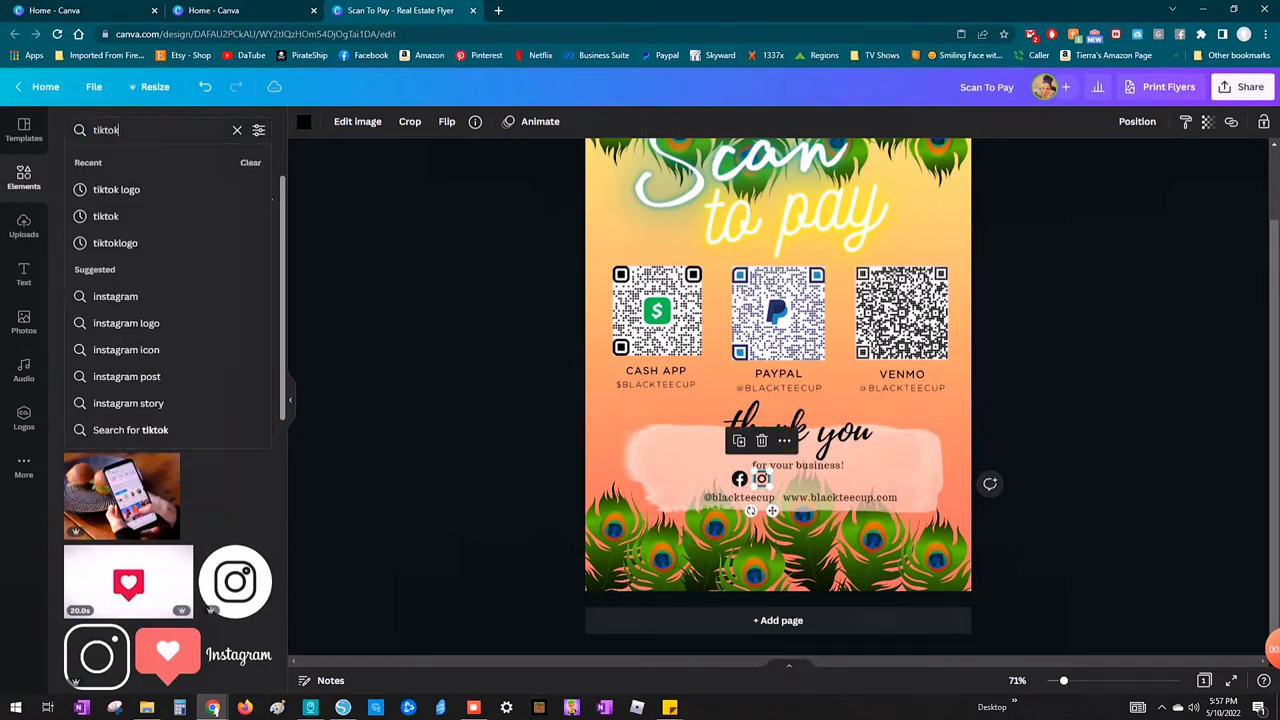
{"action": "key", "text": "Return"}
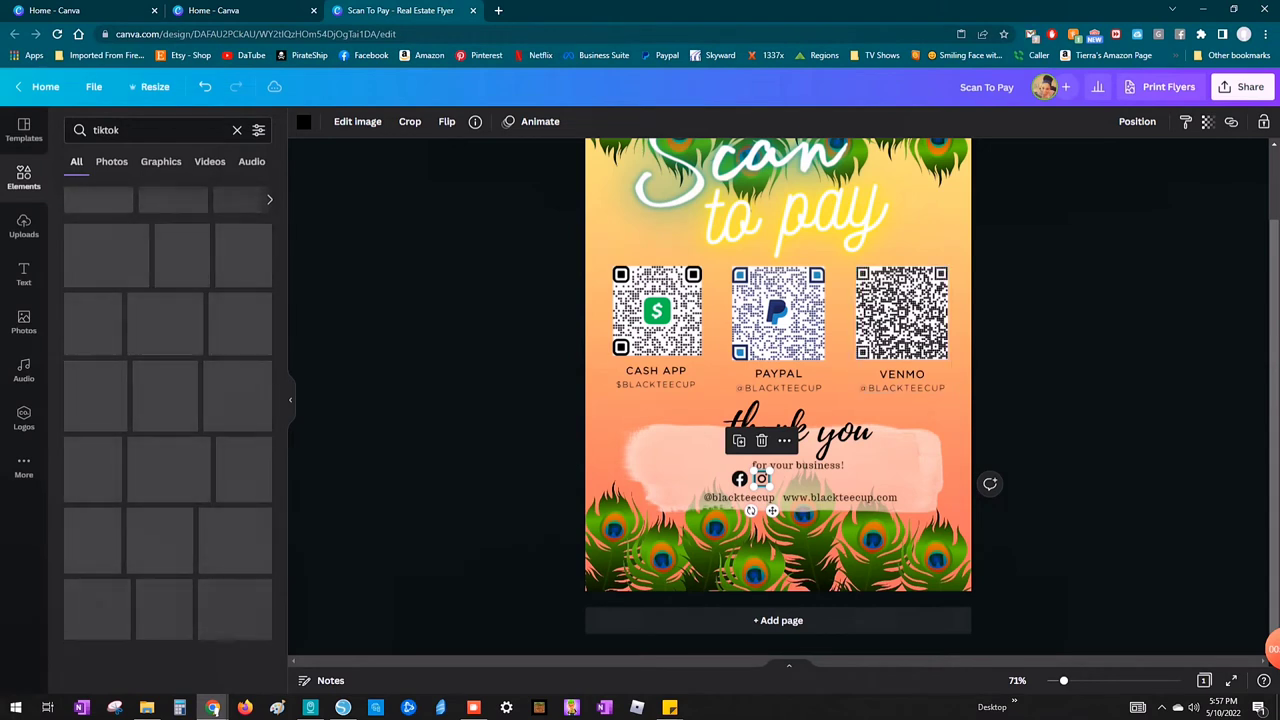
{"action": "left_click", "coordinate": [239, 544]}
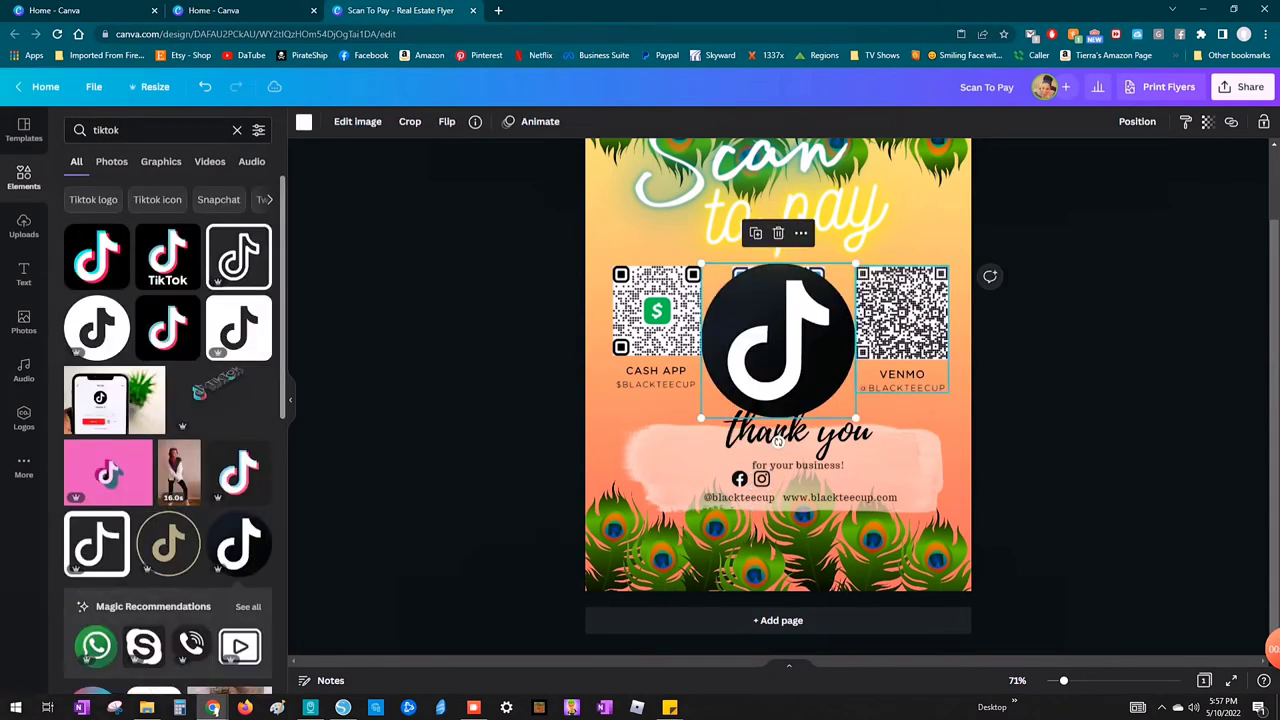
Step: Shrink the TikTok logo to icon size and move it toward the row of social icons beside Instagram
{"action": "left_click_drag", "start_coordinate": [854, 265], "coordinate": [722, 405]}
{"action": "left_click", "coordinate": [790, 432]}
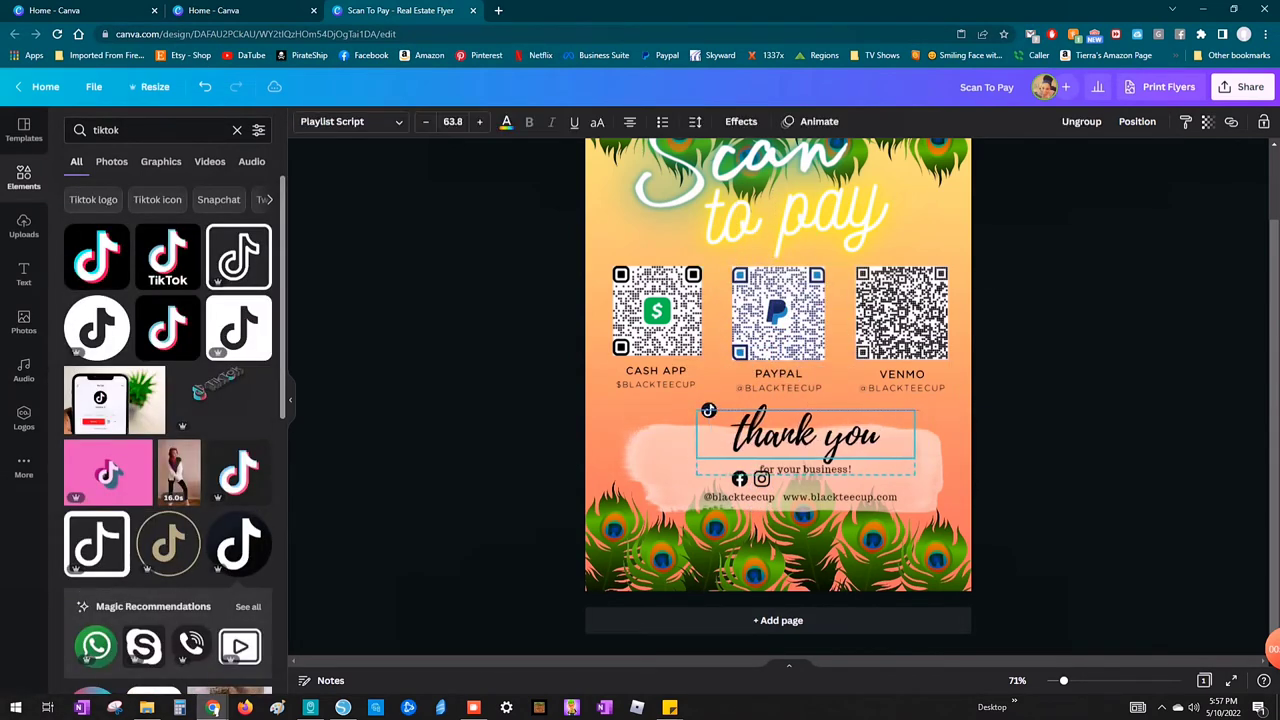
{"action": "left_click", "coordinate": [708, 410]}
{"action": "left_click_drag", "start_coordinate": [708, 410], "coordinate": [786, 440]}
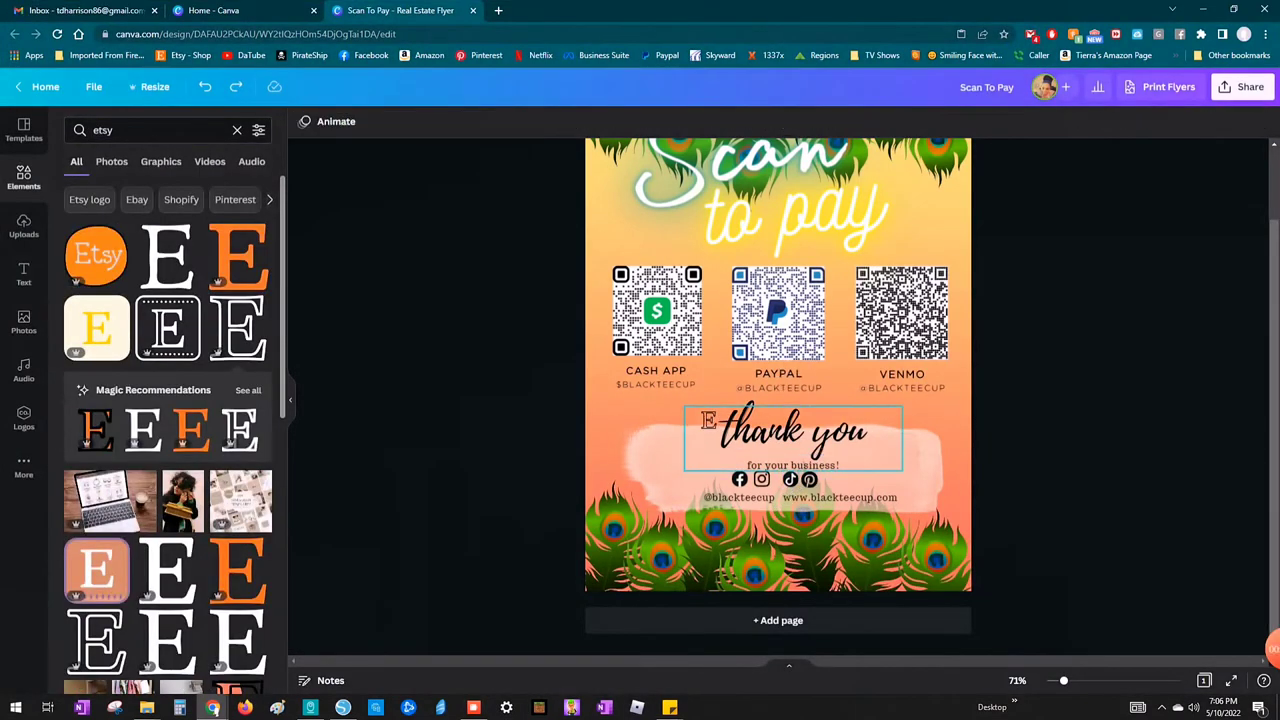
Step: Ungroup the thank-you text and select its "for your business!" line on its own
{"action": "left_click", "coordinate": [794, 430]}
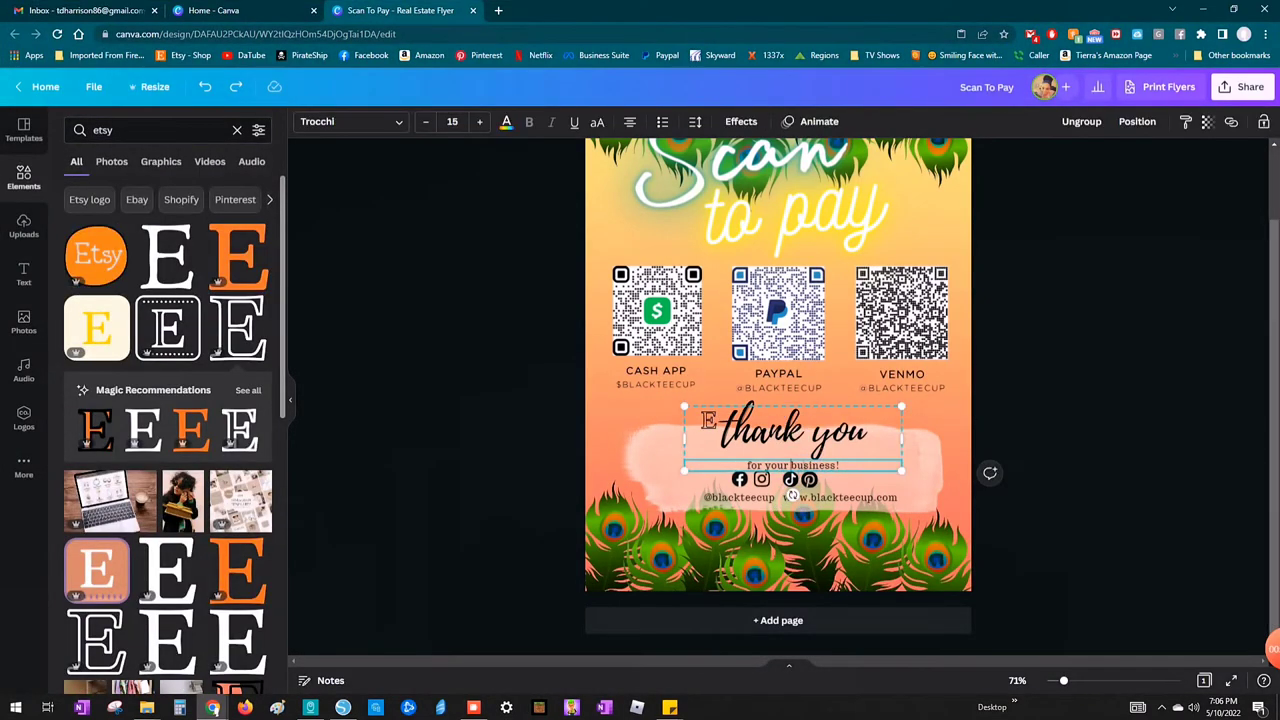
{"action": "left_click", "coordinate": [1097, 121]}
{"action": "left_click", "coordinate": [815, 465]}
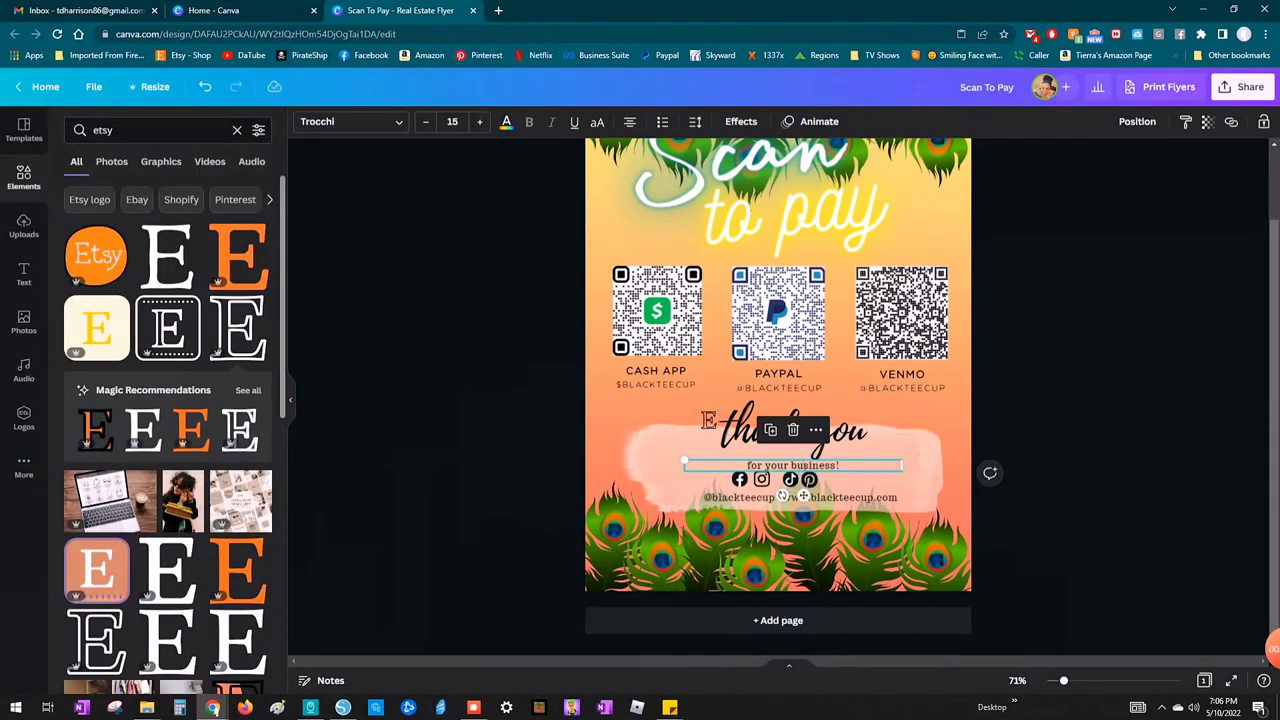
Step: Space the Facebook, Instagram, TikTok and Pinterest icons evenly in one row between the "for your business!" and contact lines
{"action": "mouse_move", "coordinate": [815, 463]}
{"action": "left_mouse_down"}
{"action": "mouse_move", "coordinate": [818, 480]}
{"action": "mouse_move", "coordinate": [765, 479]}
{"action": "mouse_move", "coordinate": [828, 480]}
{"action": "left_mouse_up"}
{"action": "left_click", "coordinate": [1045, 480]}
{"action": "left_click", "coordinate": [762, 479]}
{"action": "left_click", "coordinate": [740, 479], "text": "shift"}
{"action": "left_click", "coordinate": [791, 479], "text": "shift"}
{"action": "left_click", "coordinate": [818, 480], "text": "shift"}
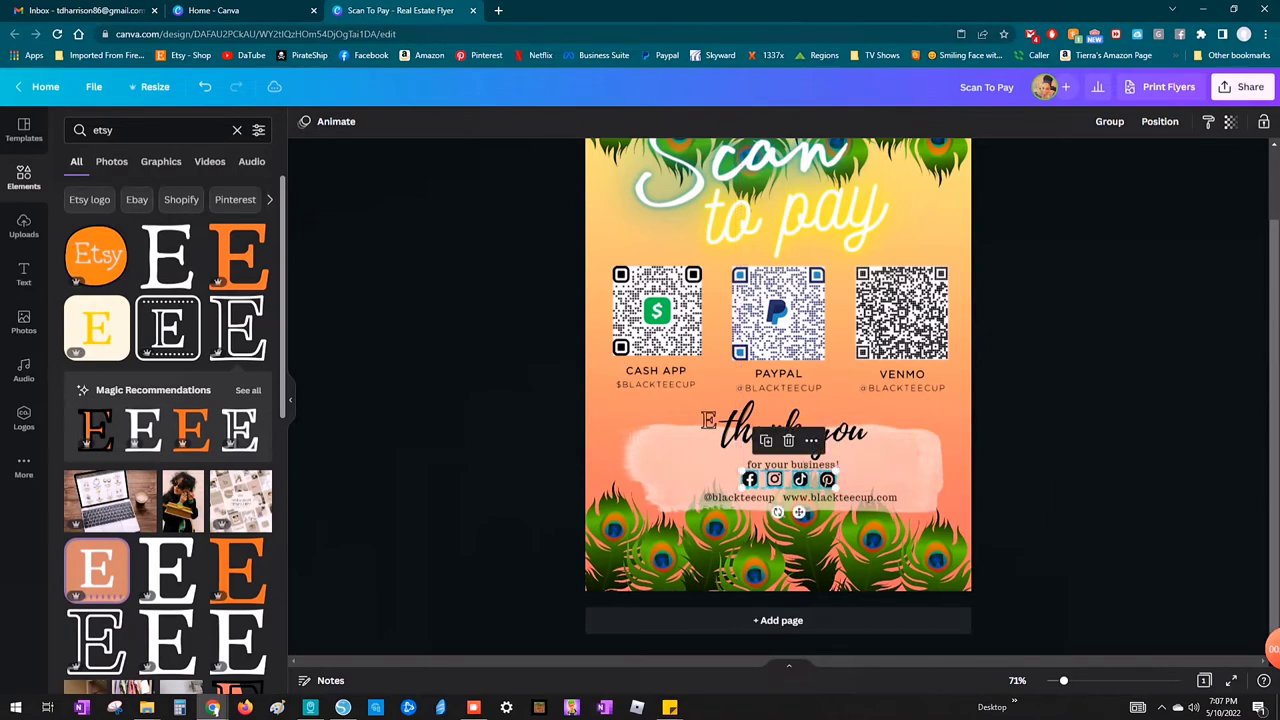
{"action": "left_click", "coordinate": [826, 497]}
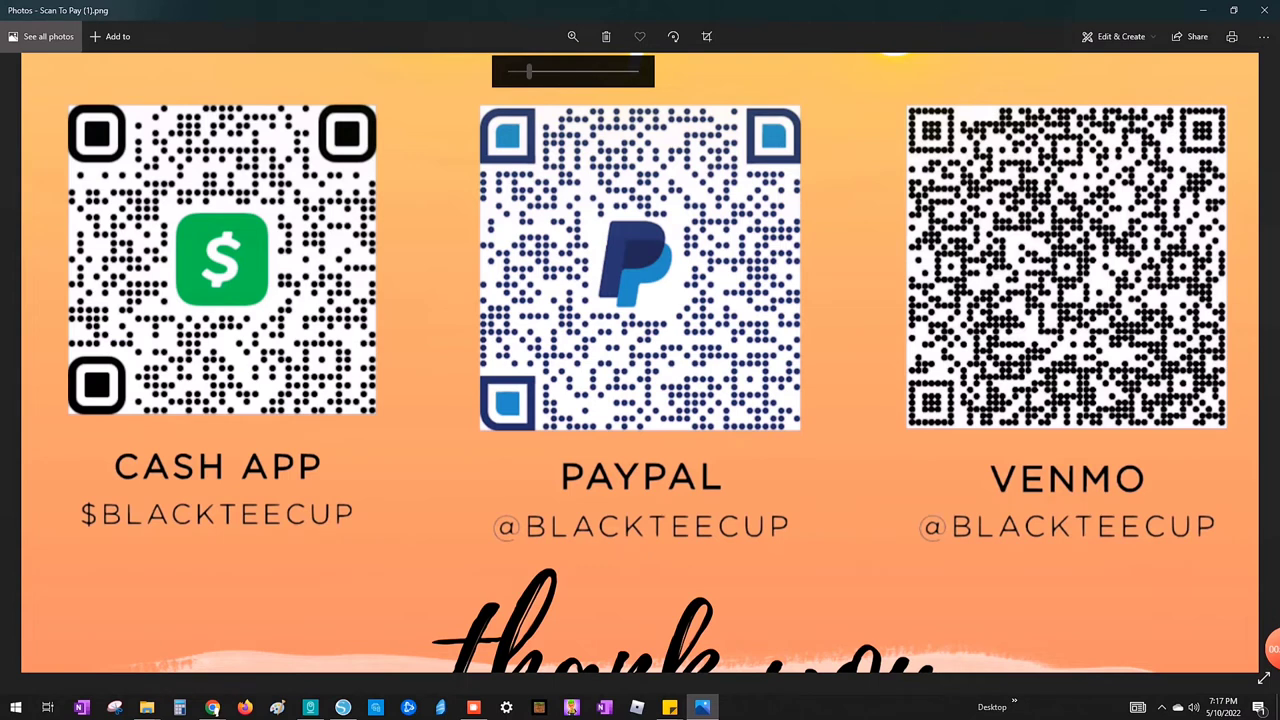
Step: Open the print settings for the Scan To Pay (1).png image in Photos and set the fit to Fill page
{"action": "left_click", "coordinate": [1232, 36]}
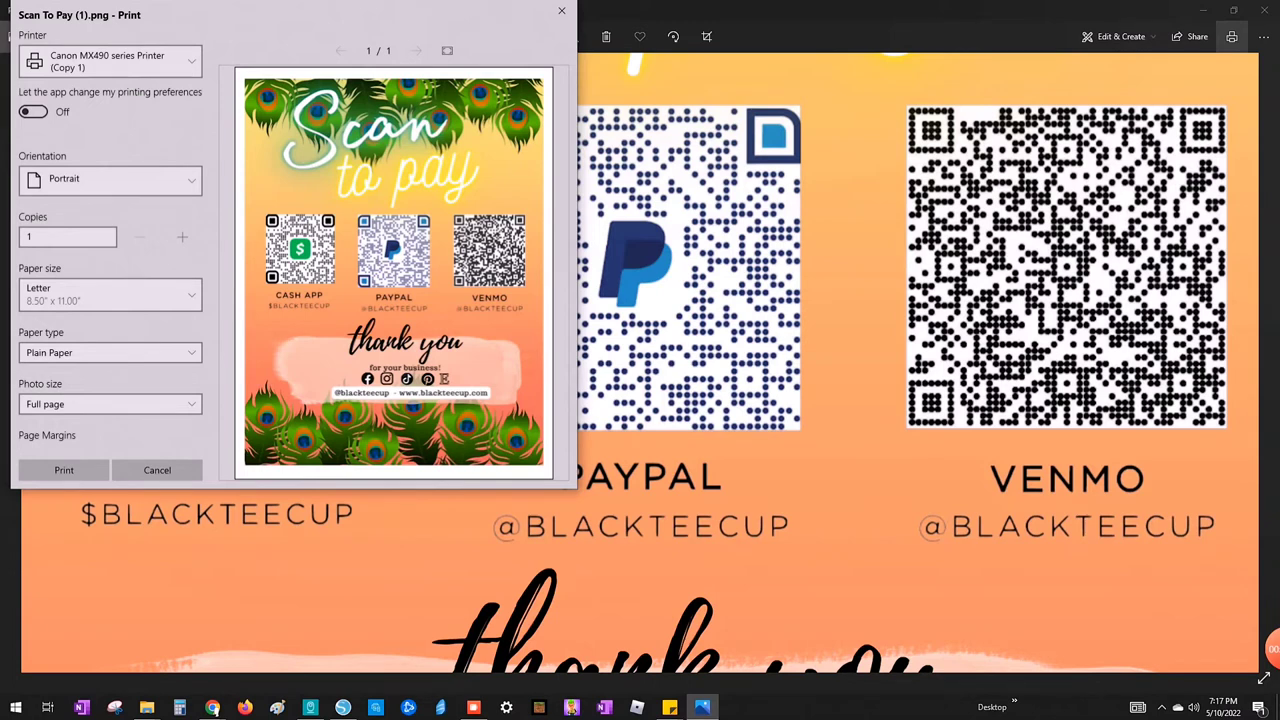
{"action": "left_click", "coordinate": [214, 709]}
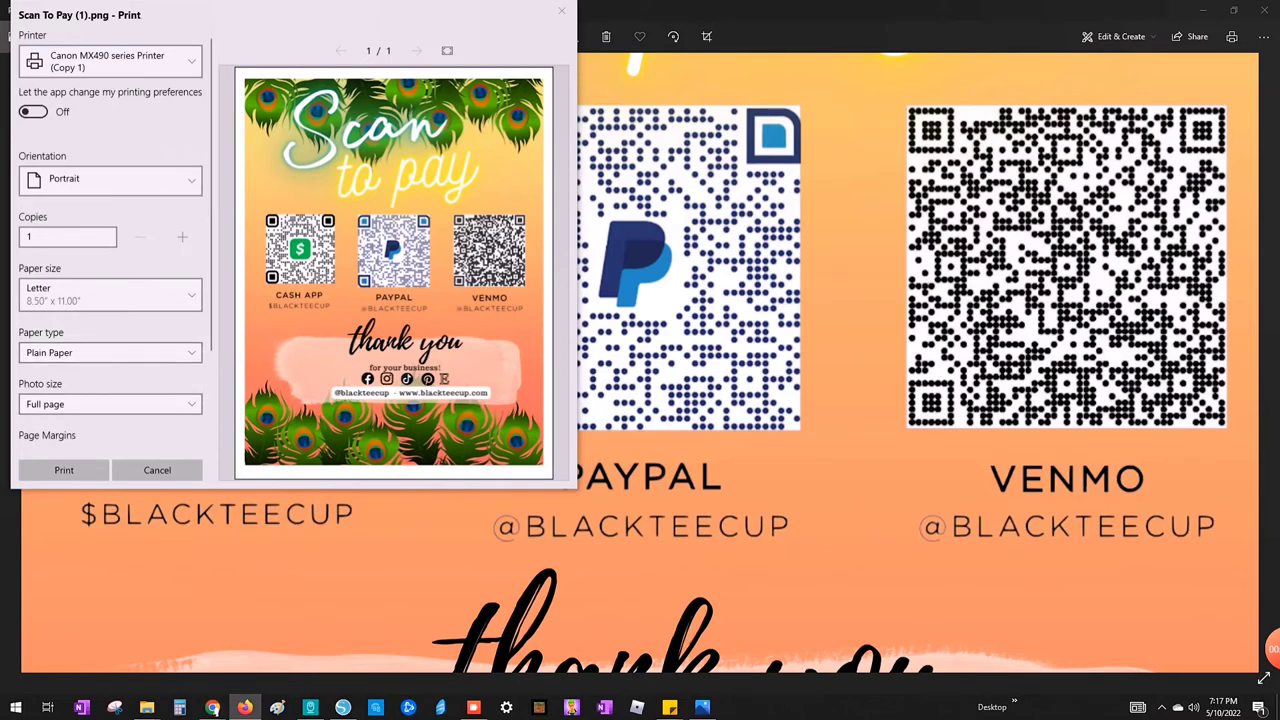
{"action": "scroll", "coordinate": [110, 380], "scroll_direction": "down", "scroll_amount": 2}
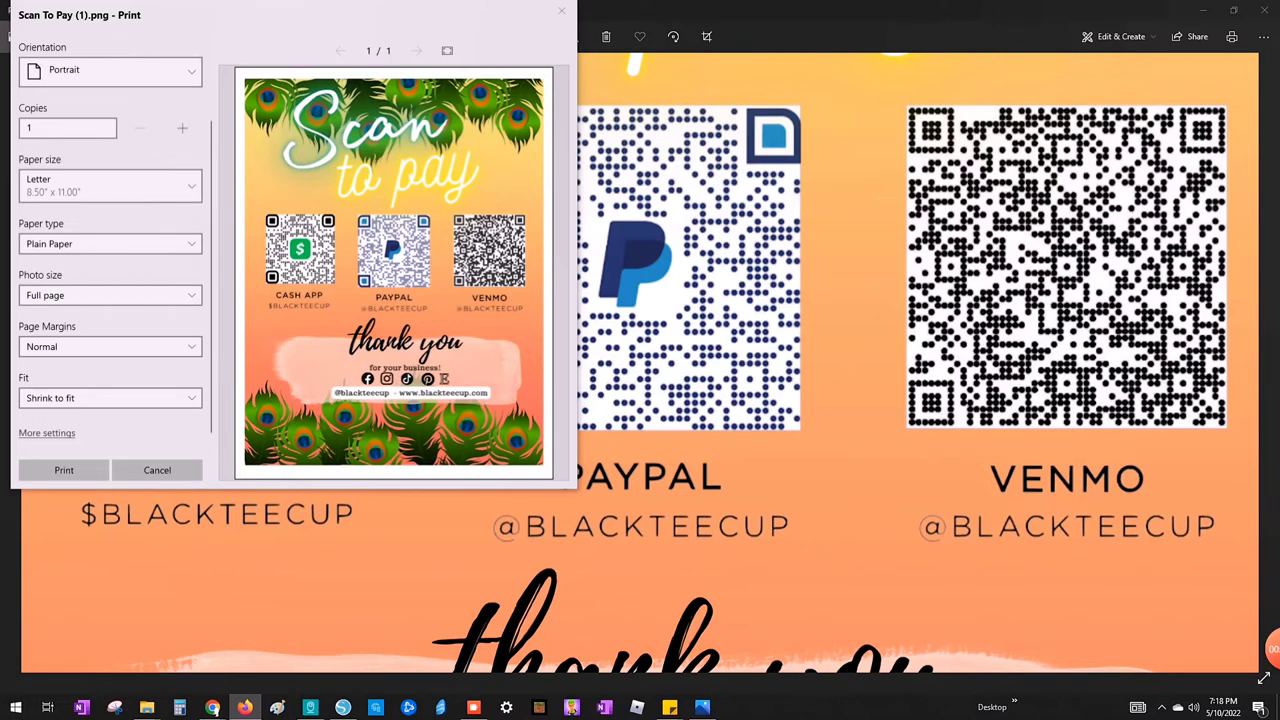
{"action": "left_click", "coordinate": [110, 398]}
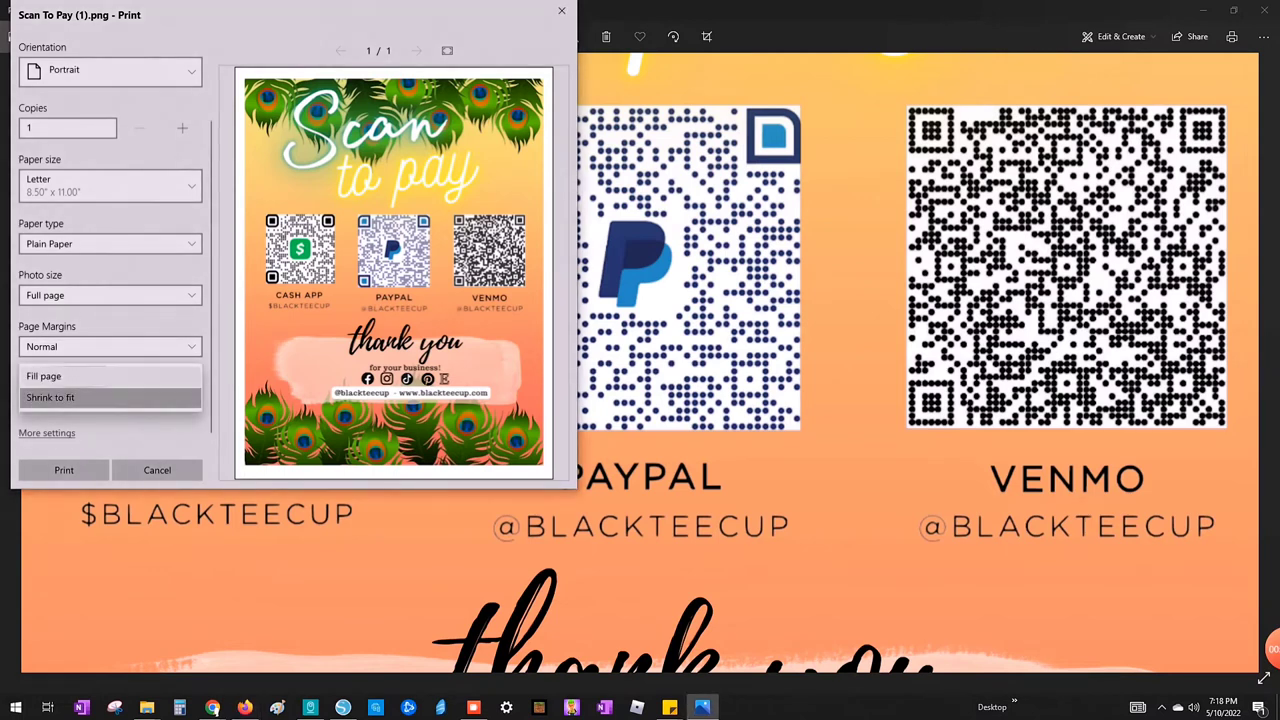
{"action": "left_click", "coordinate": [110, 366]}
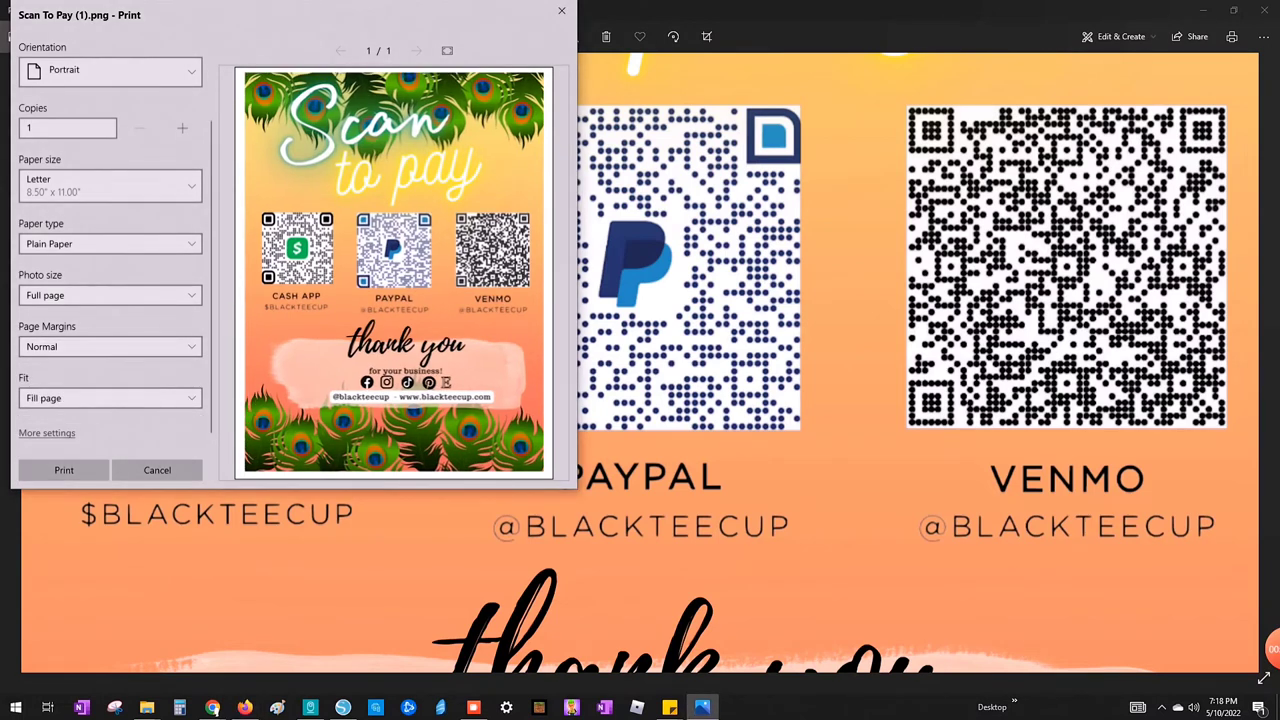
Step: In the additional print settings, keep the paper type as Plain Paper and set the output quality to High quality
{"action": "left_click", "coordinate": [47, 433]}
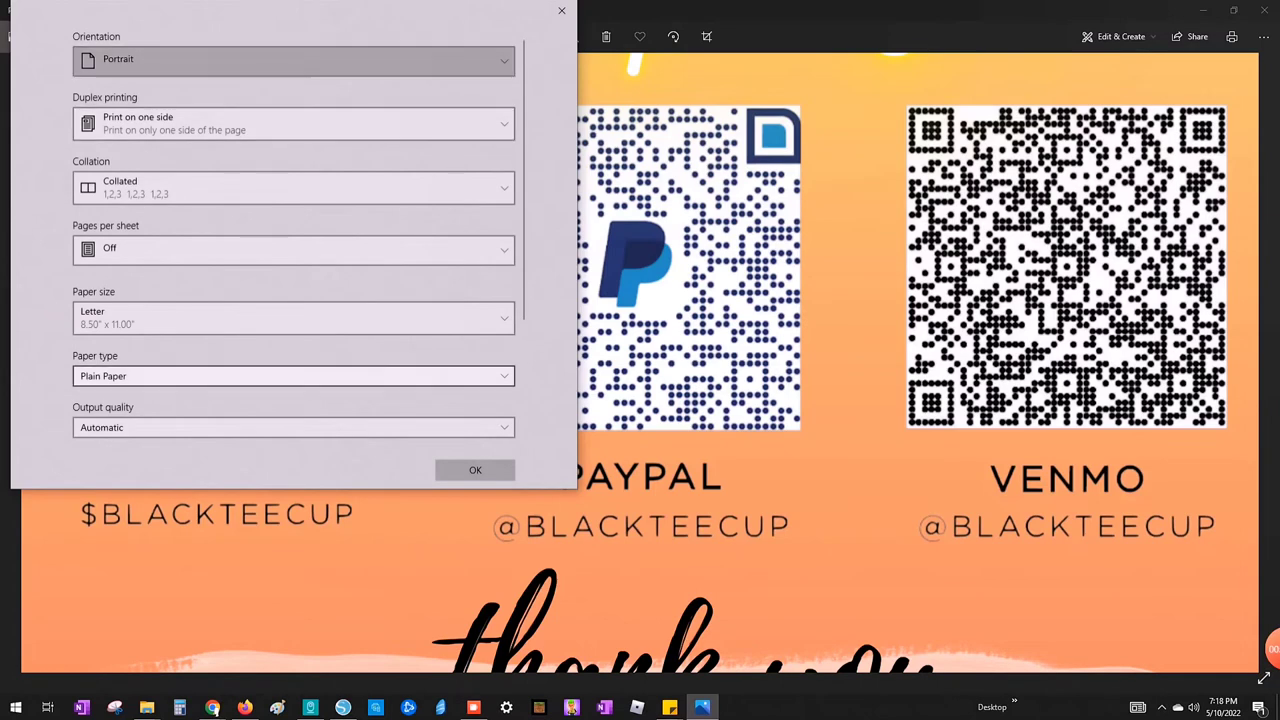
{"action": "left_click", "coordinate": [273, 376]}
{"action": "left_click", "coordinate": [273, 333]}
{"action": "scroll", "coordinate": [273, 398], "scroll_direction": "down", "scroll_amount": 3}
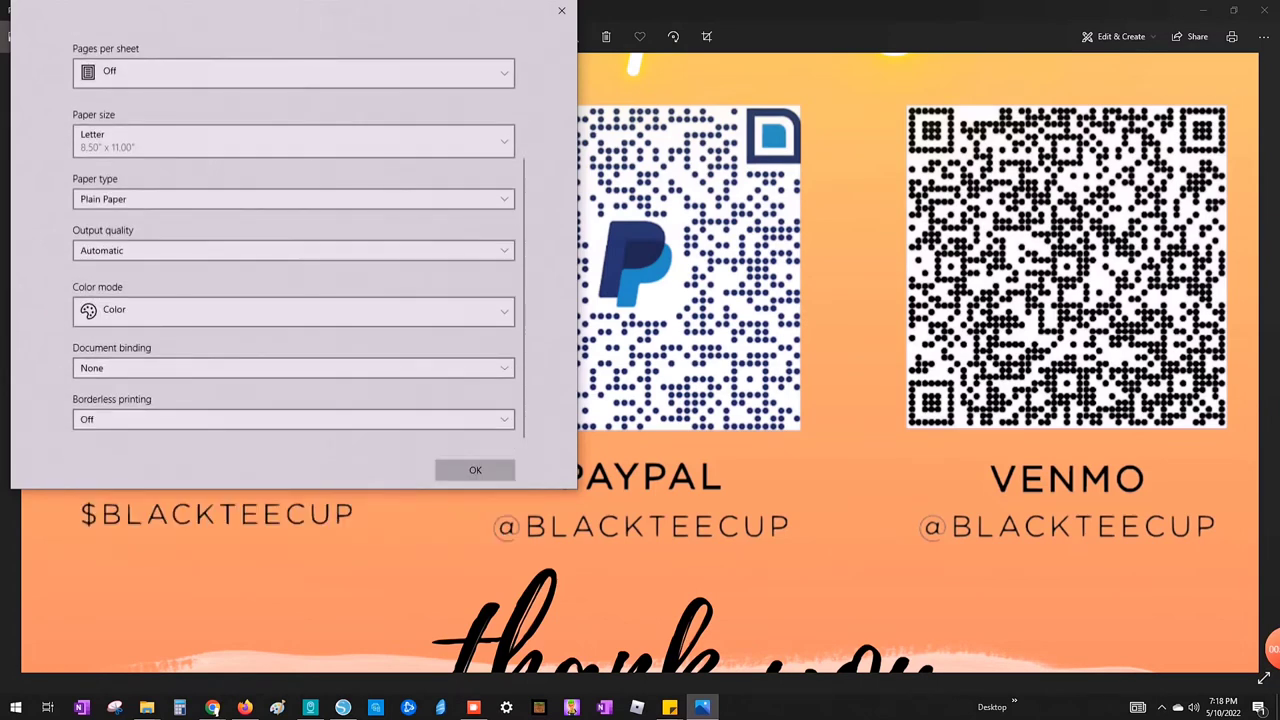
{"action": "left_click", "coordinate": [273, 251]}
{"action": "left_click", "coordinate": [273, 250]}
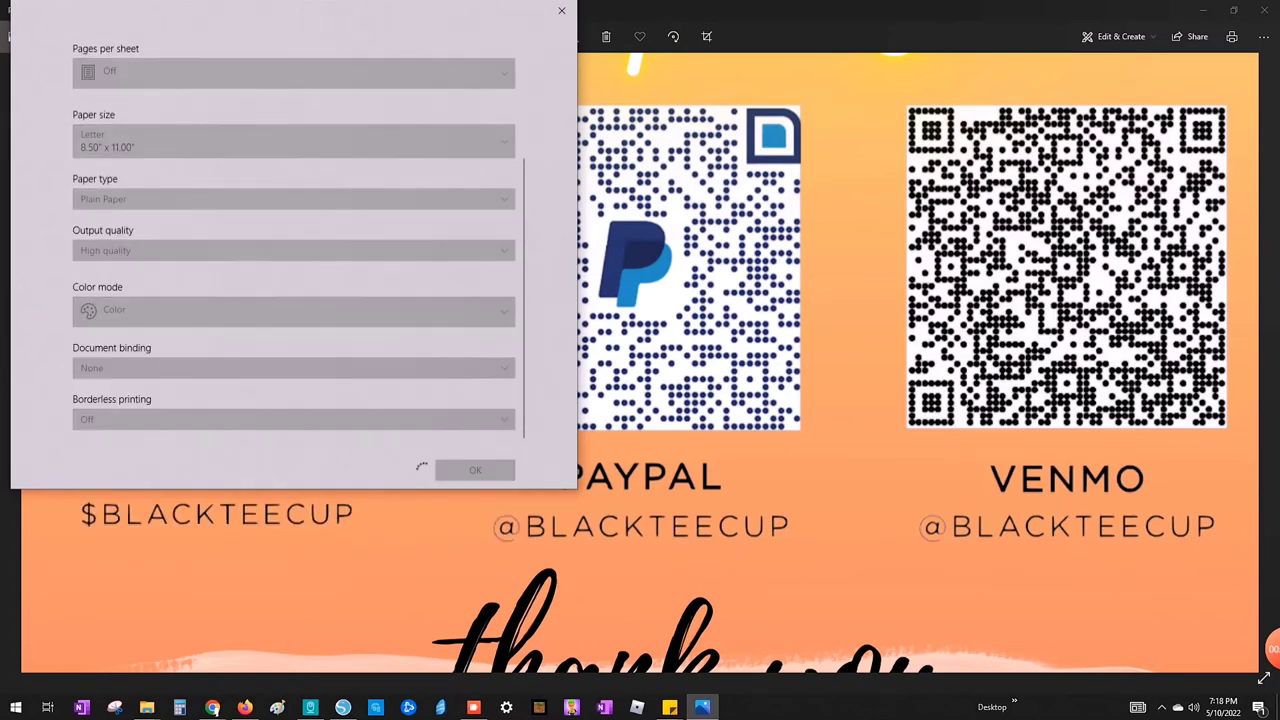
Step: Confirm the print settings, print the flyer and close its image to return to the Canva design
{"action": "left_click", "coordinate": [470, 469]}
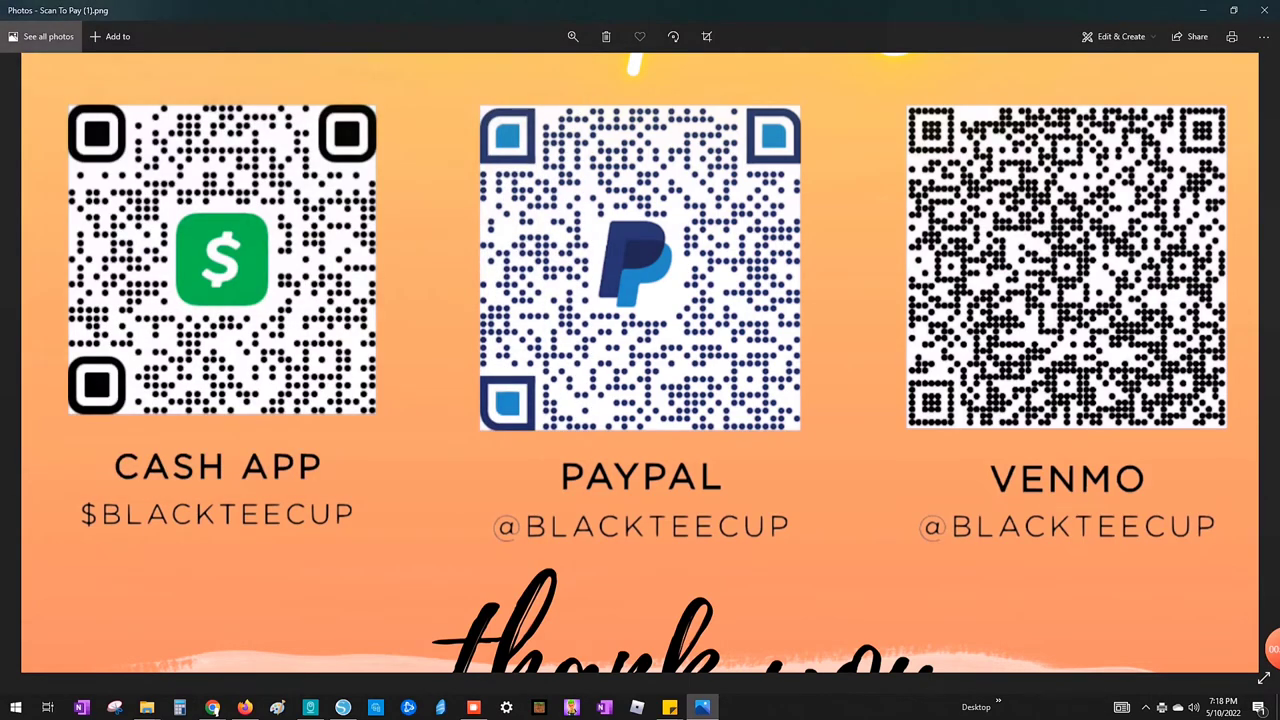
{"action": "left_click", "coordinate": [1264, 10]}
{"action": "left_click", "coordinate": [538, 707]}
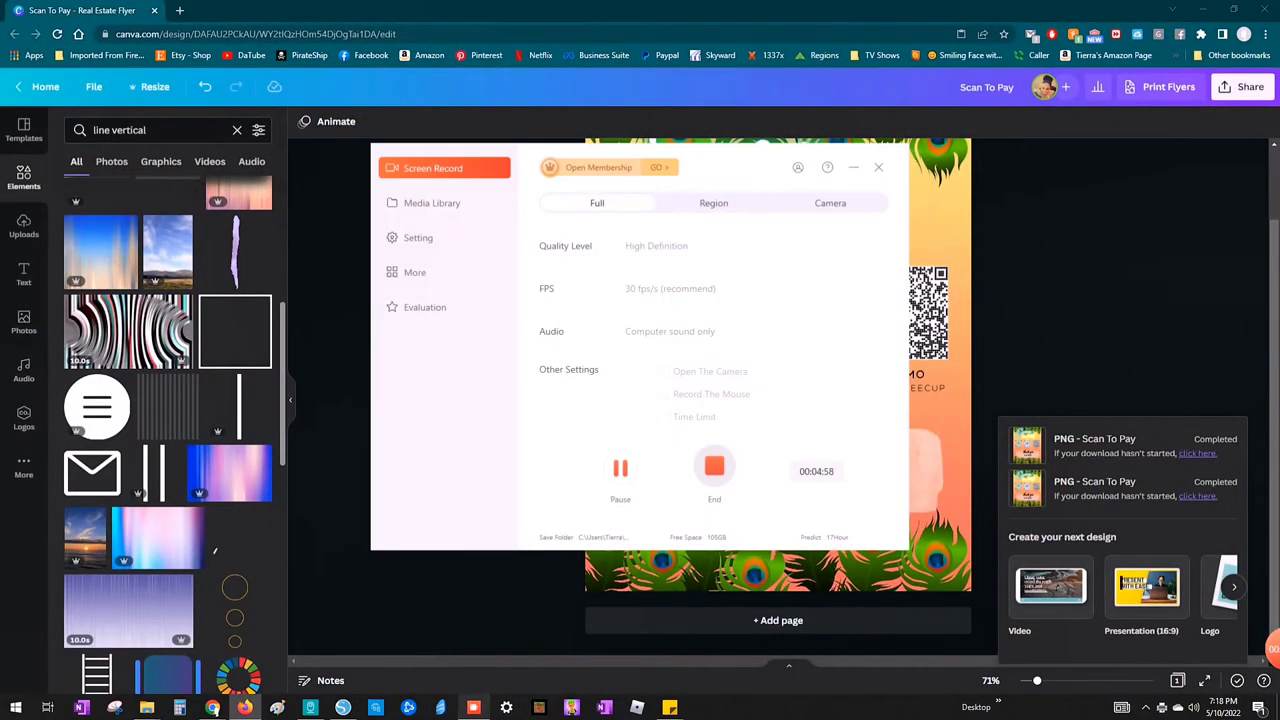